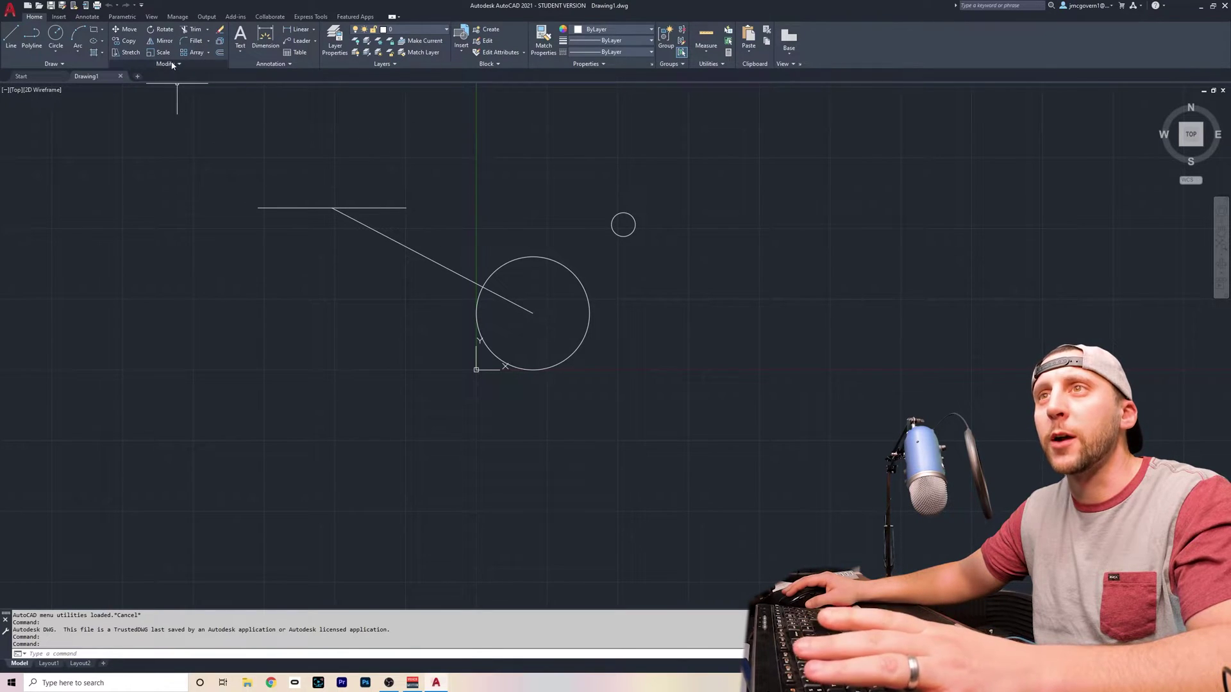
Step: Rotate the slanted and horizontal lines by 30 degrees around the large circle's centre point
{"action": "left_click", "coordinate": [161, 30]}
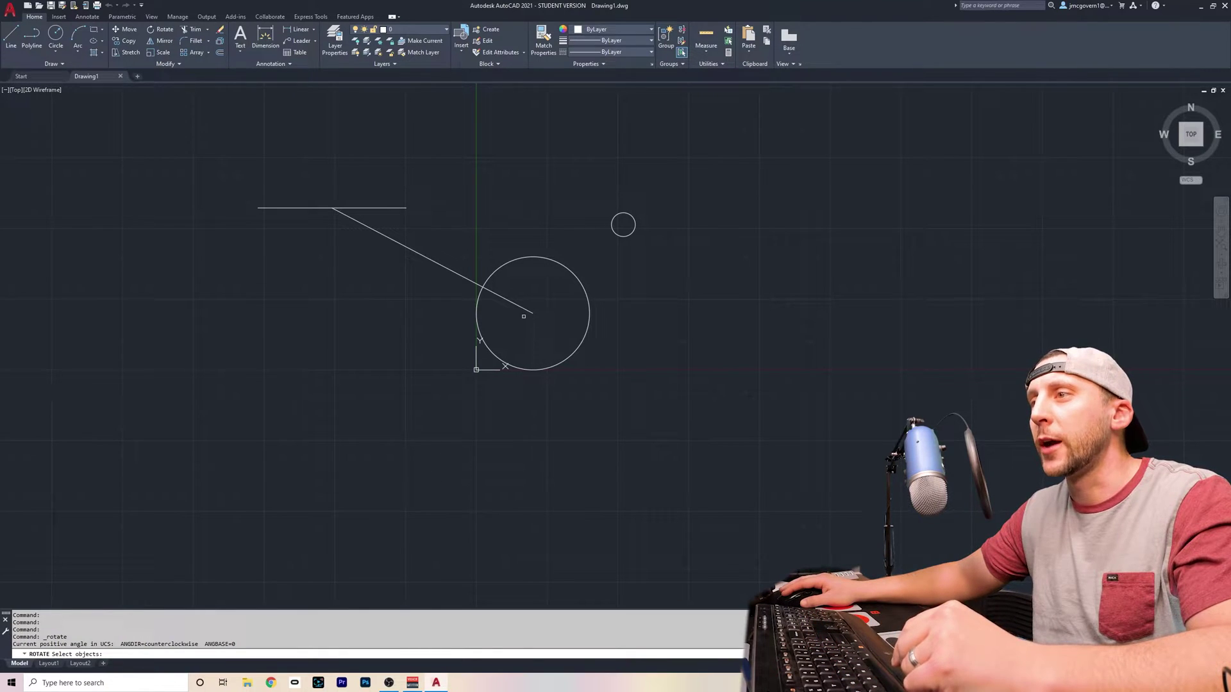
{"action": "left_click", "coordinate": [525, 310]}
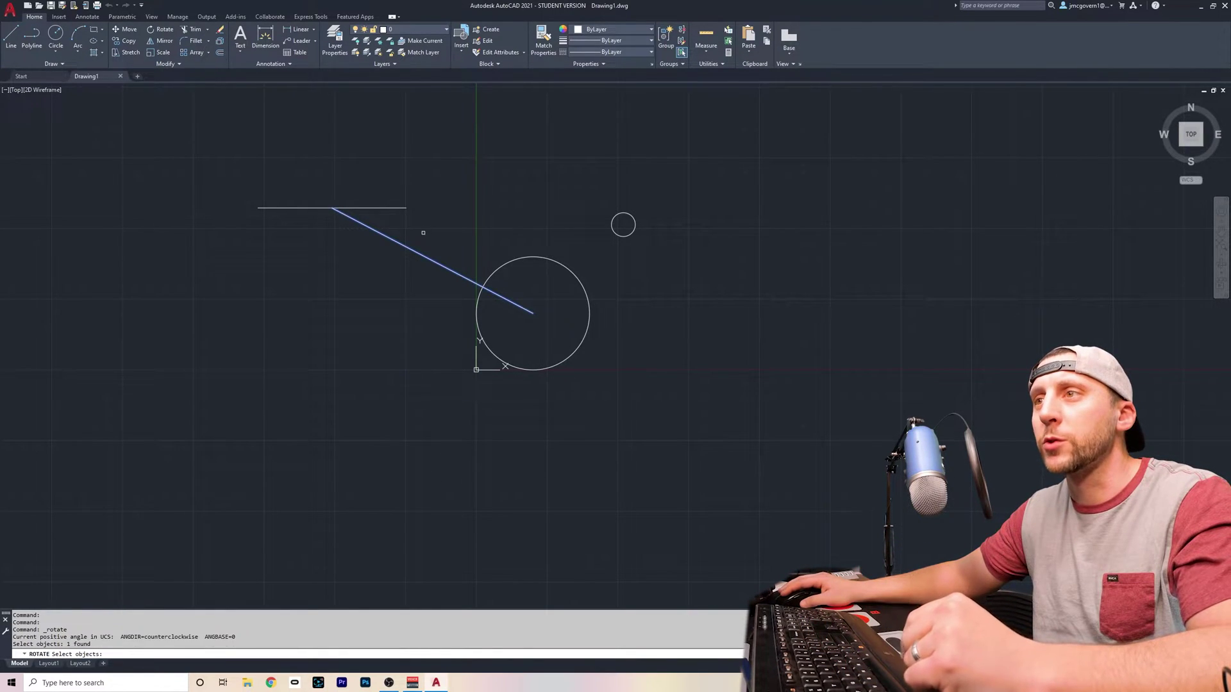
{"action": "left_click", "coordinate": [398, 209]}
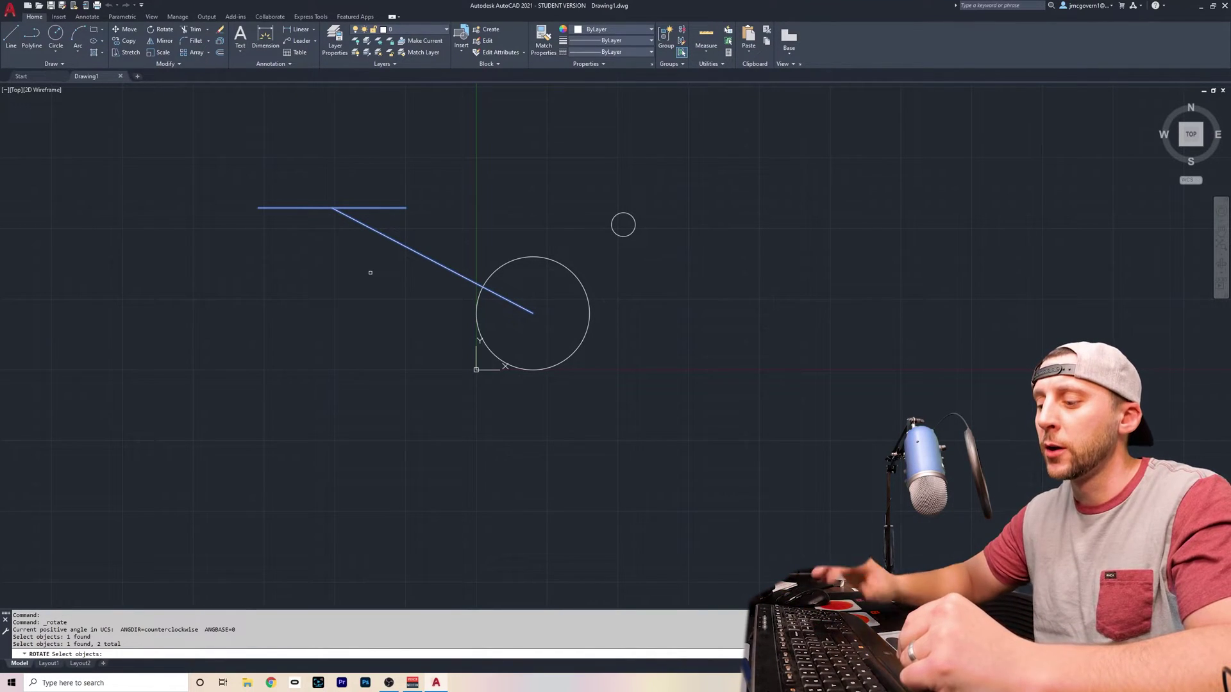
{"action": "key", "text": "Return"}
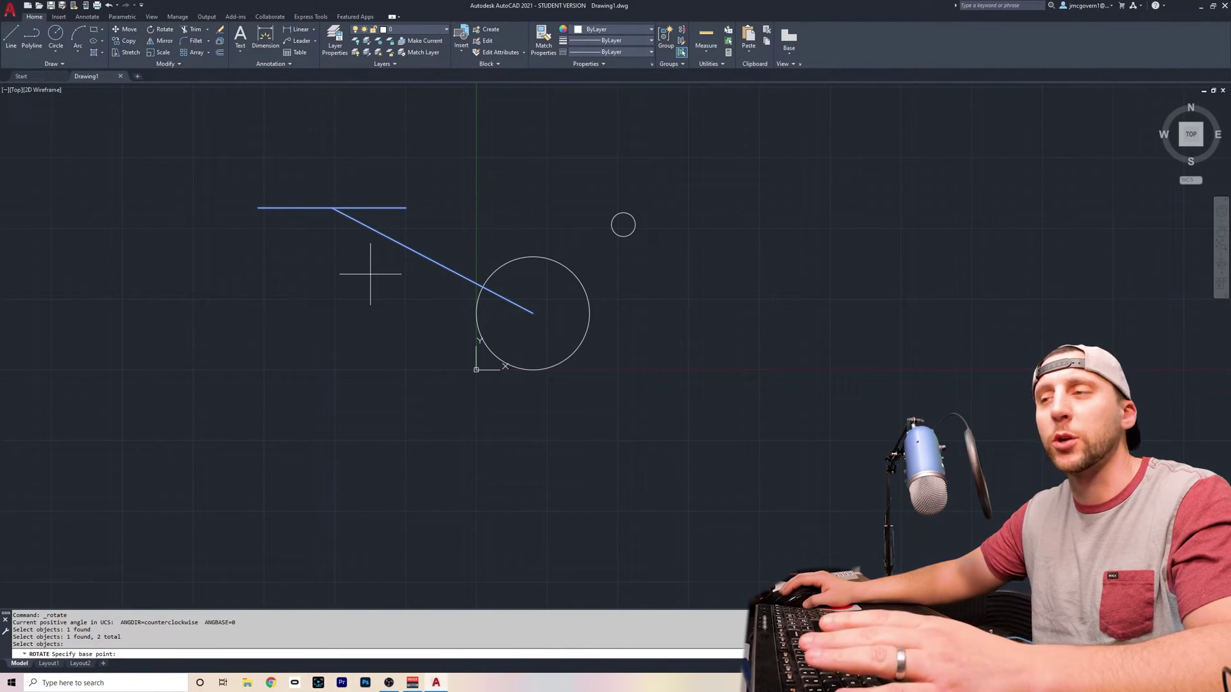
{"action": "left_click", "coordinate": [533, 314]}
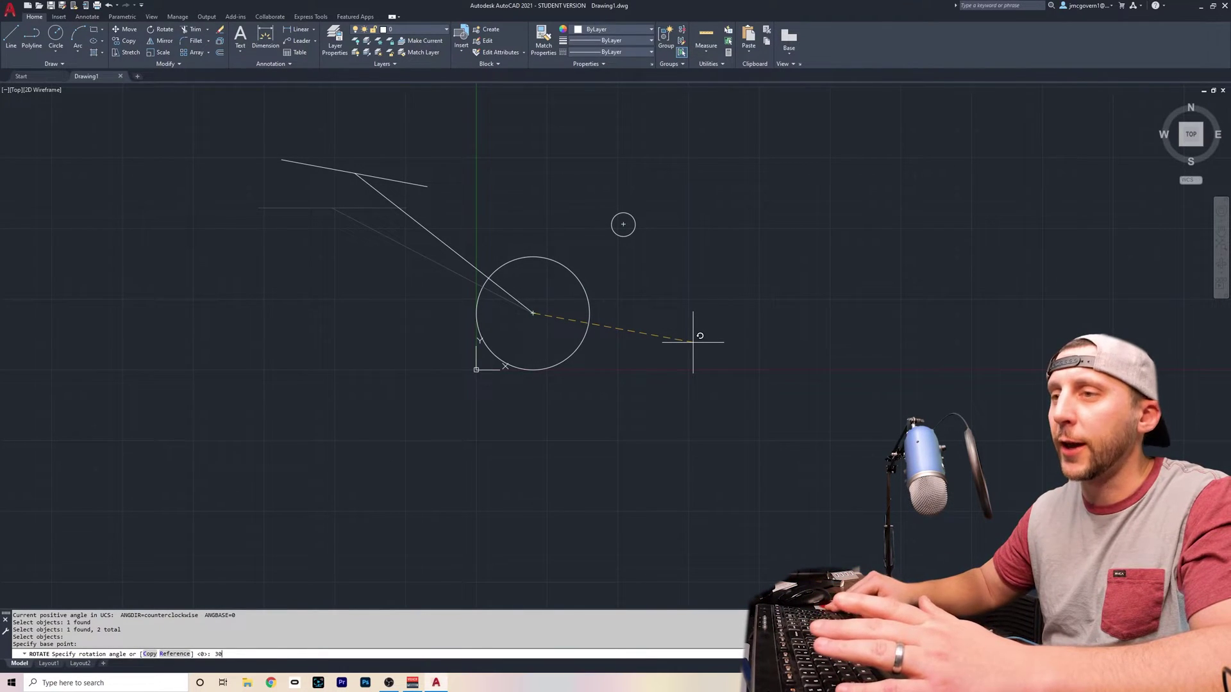
{"action": "type", "text": "30"}
{"action": "key", "text": "Return"}
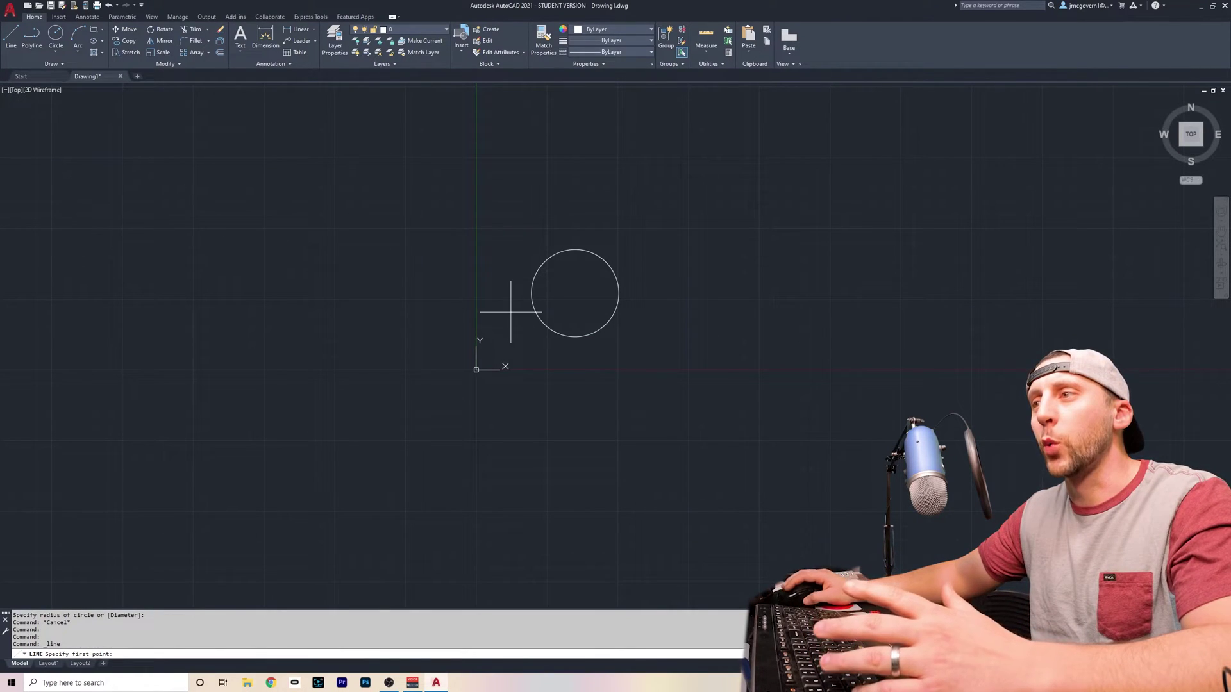
Step: Draw two lines from the circle's centre to its right and top edges
{"action": "left_click", "coordinate": [575, 293]}
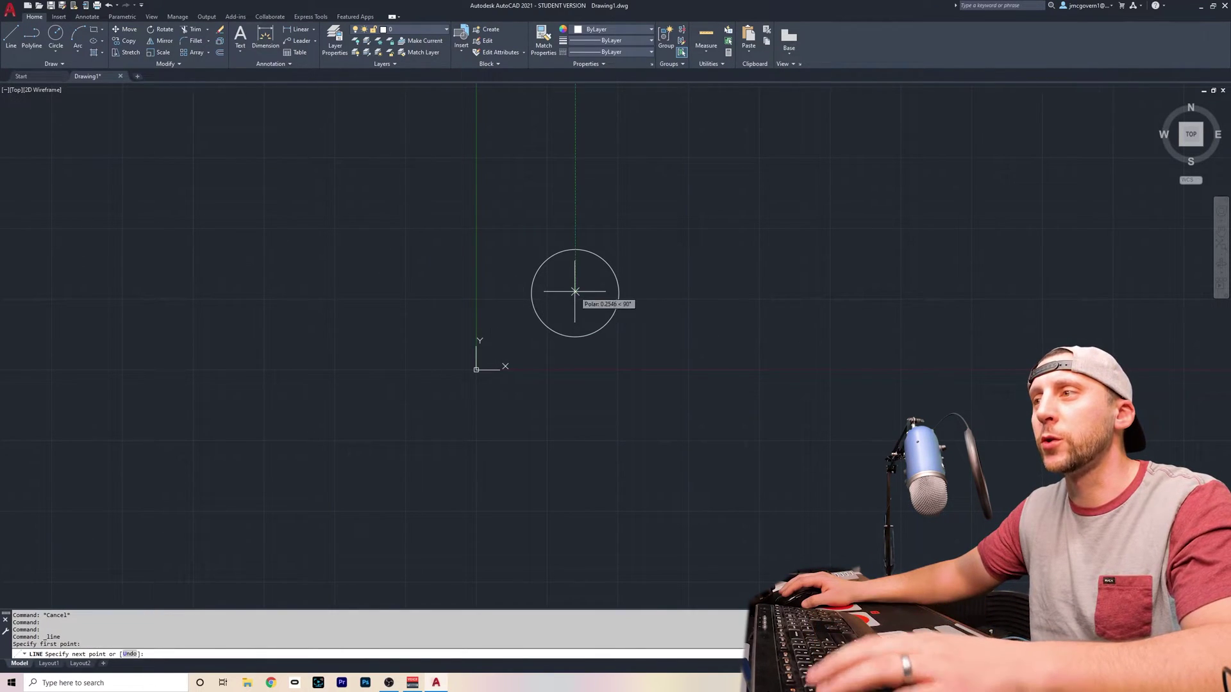
{"action": "left_click", "coordinate": [619, 293]}
{"action": "key", "text": "Escape"}
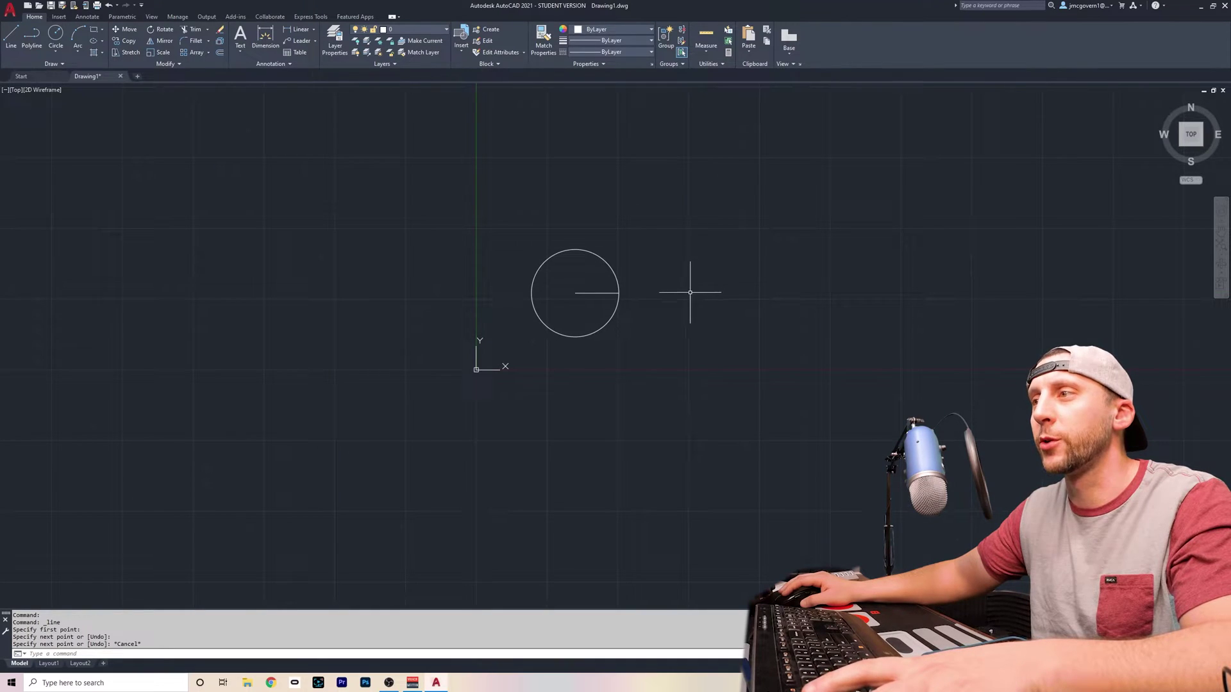
{"action": "key", "text": "Return"}
{"action": "left_click", "coordinate": [575, 293]}
{"action": "left_click", "coordinate": [575, 250]}
{"action": "key", "text": "Escape"}
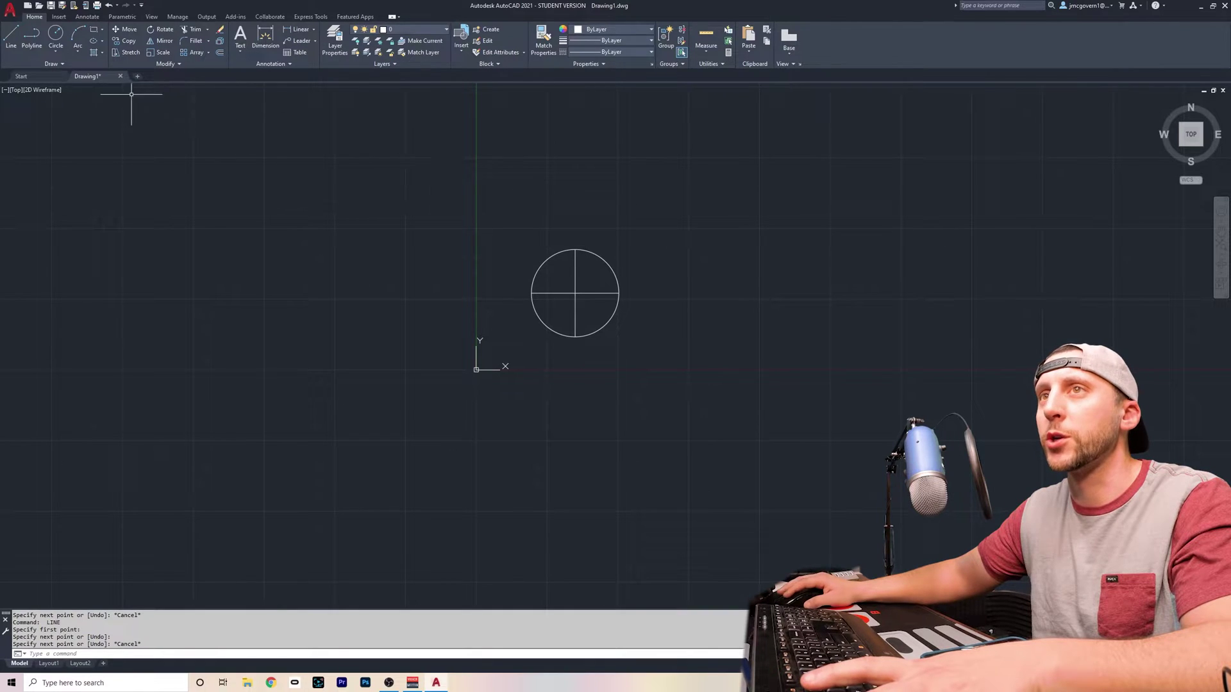
{"action": "left_click", "coordinate": [11, 35]}
{"action": "key", "text": "Escape"}
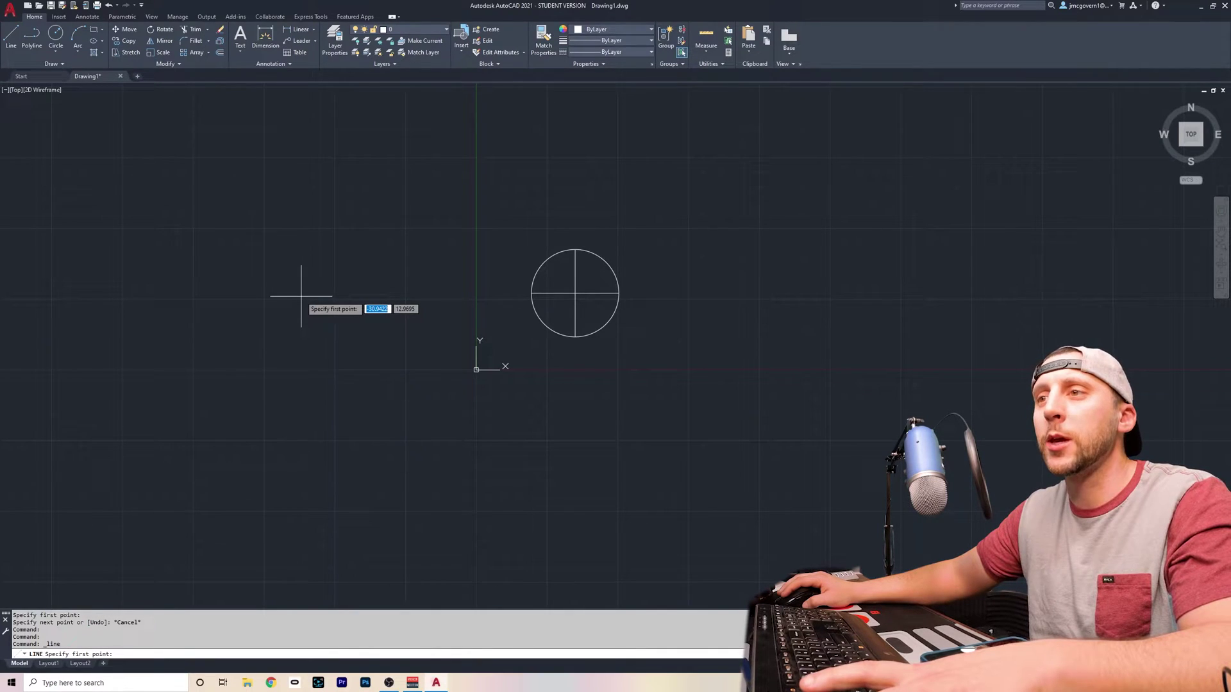
Step: Draw a 10-unit line at 90 degrees starting above and right of the circle
{"action": "left_click", "coordinate": [608, 183]}
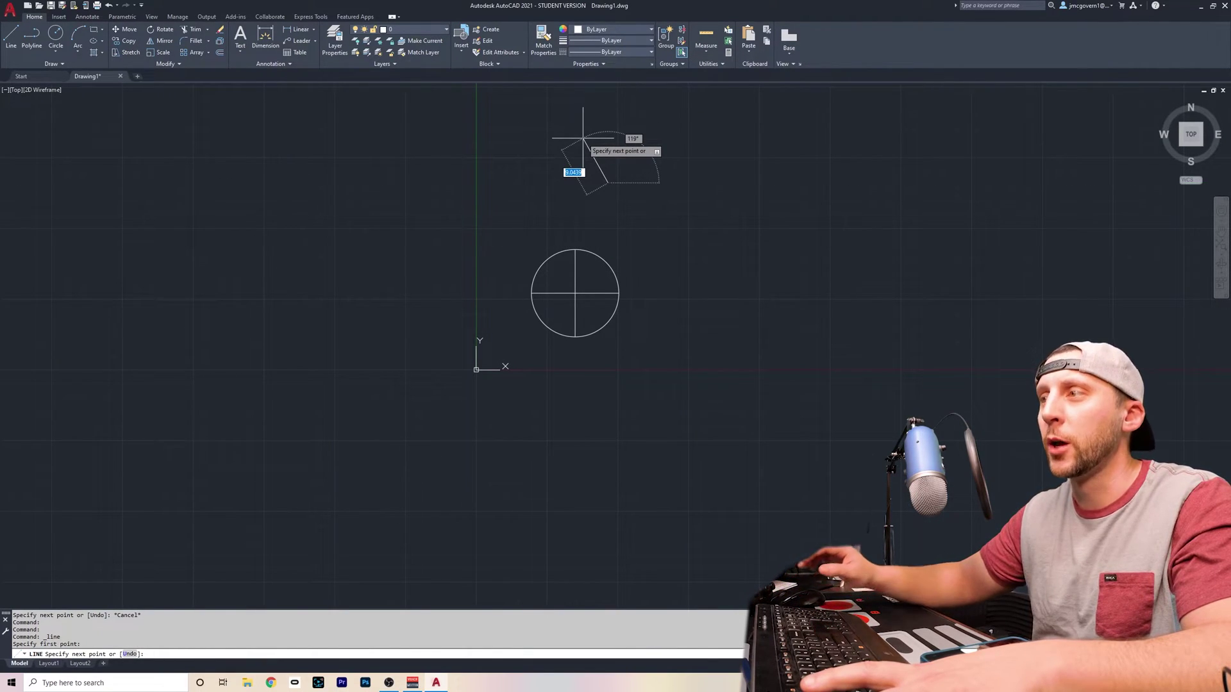
{"action": "type", "text": "10"}
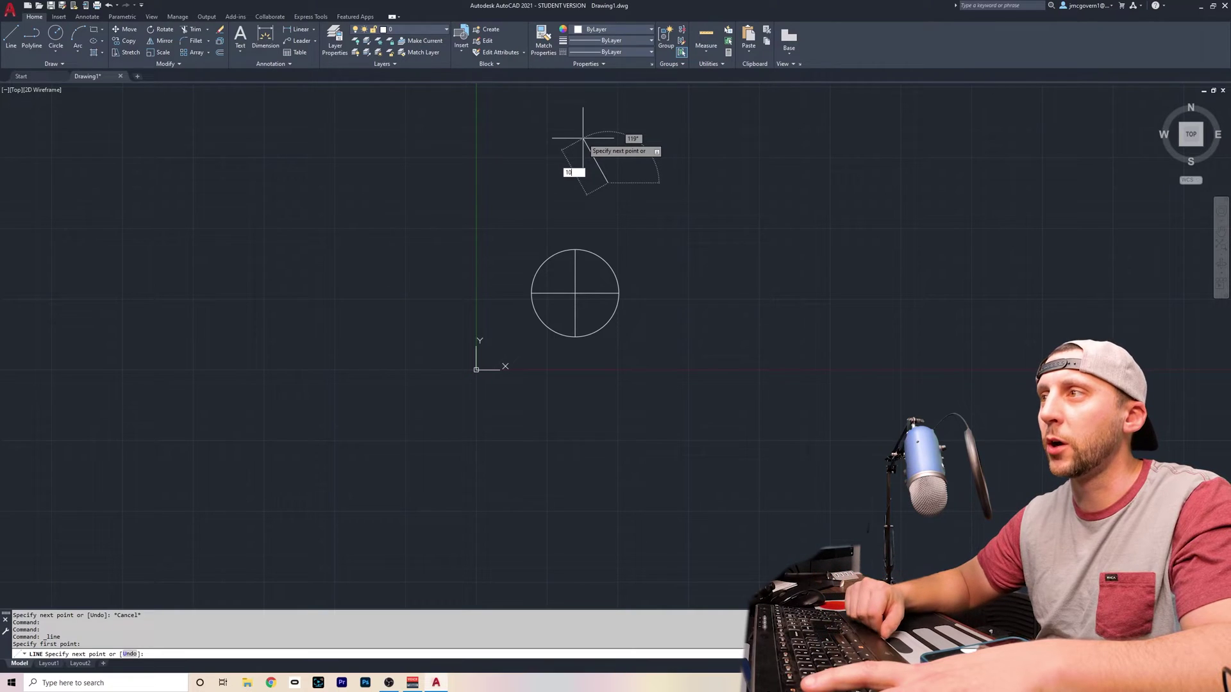
{"action": "key", "text": "Tab"}
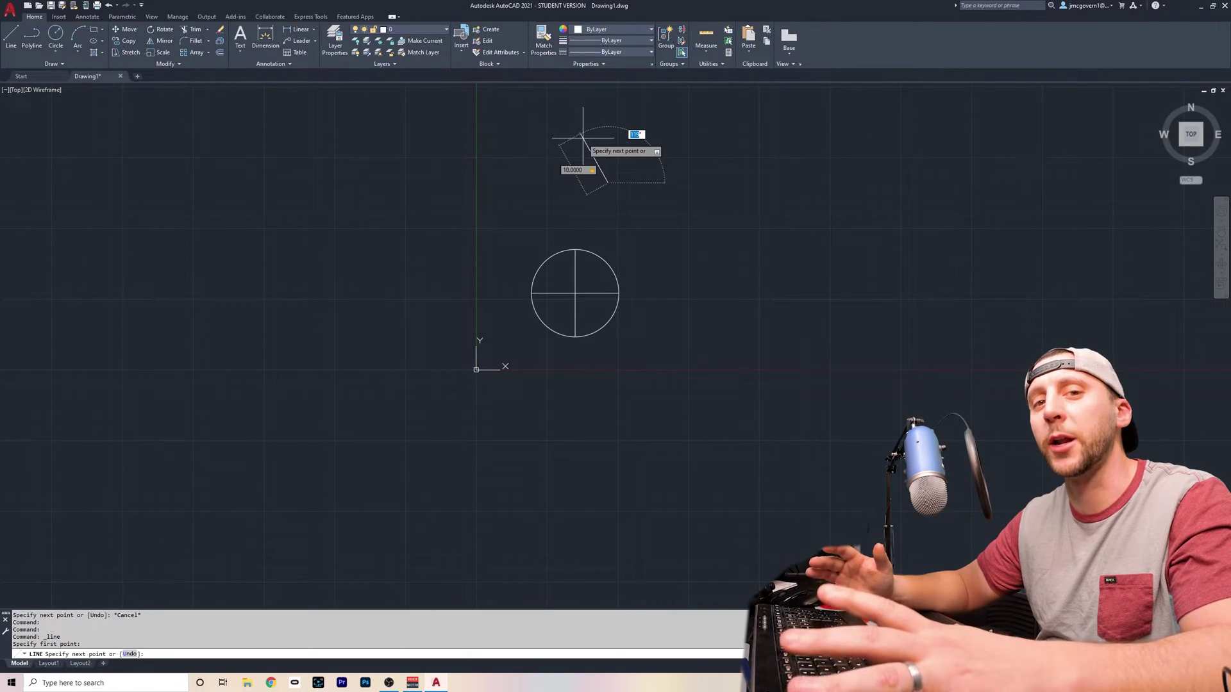
{"action": "type", "text": "90"}
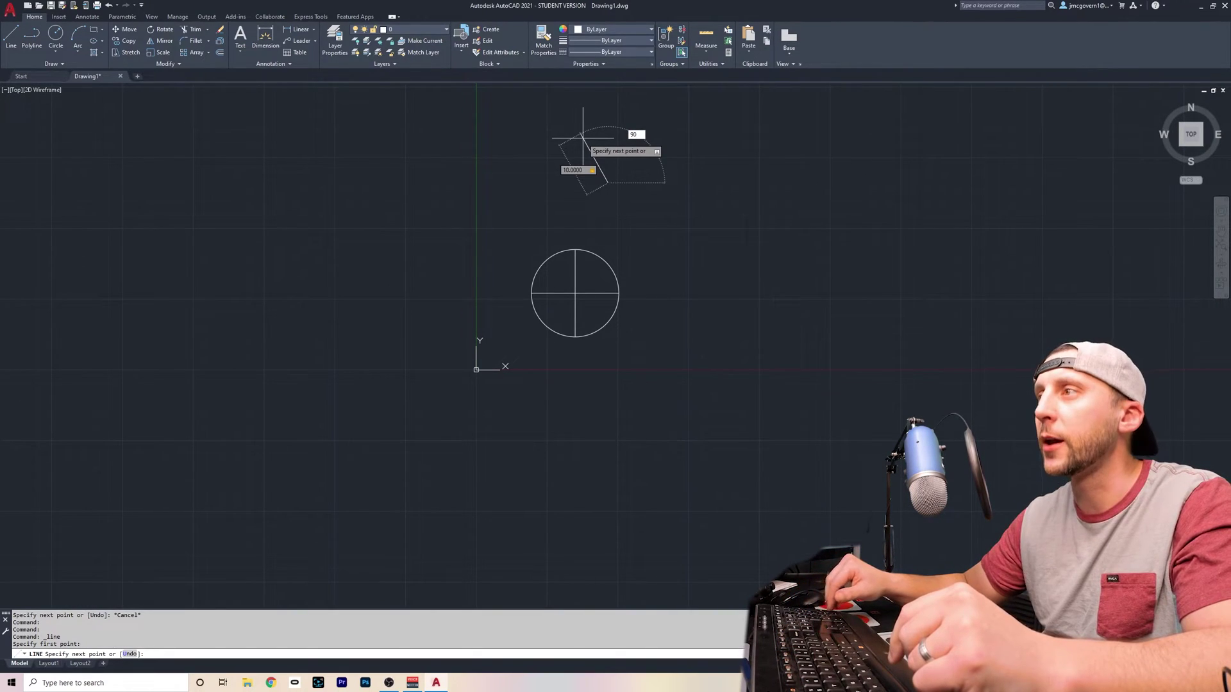
{"action": "key", "text": "Return"}
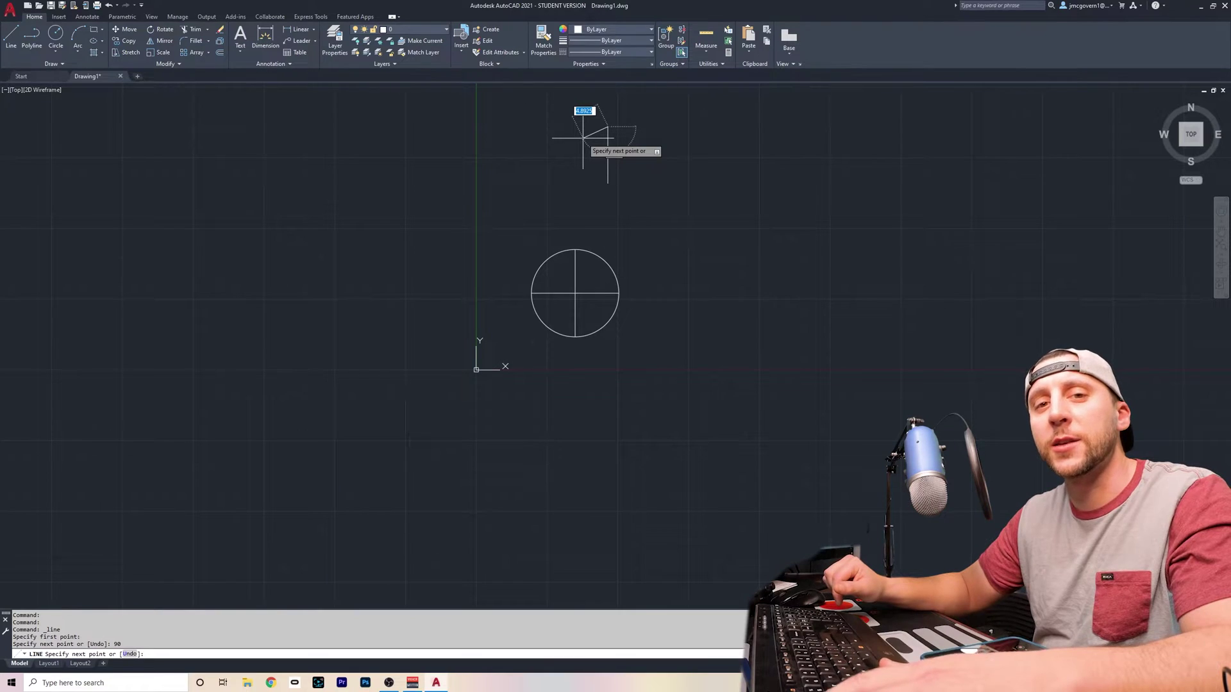
{"action": "key", "text": "Escape"}
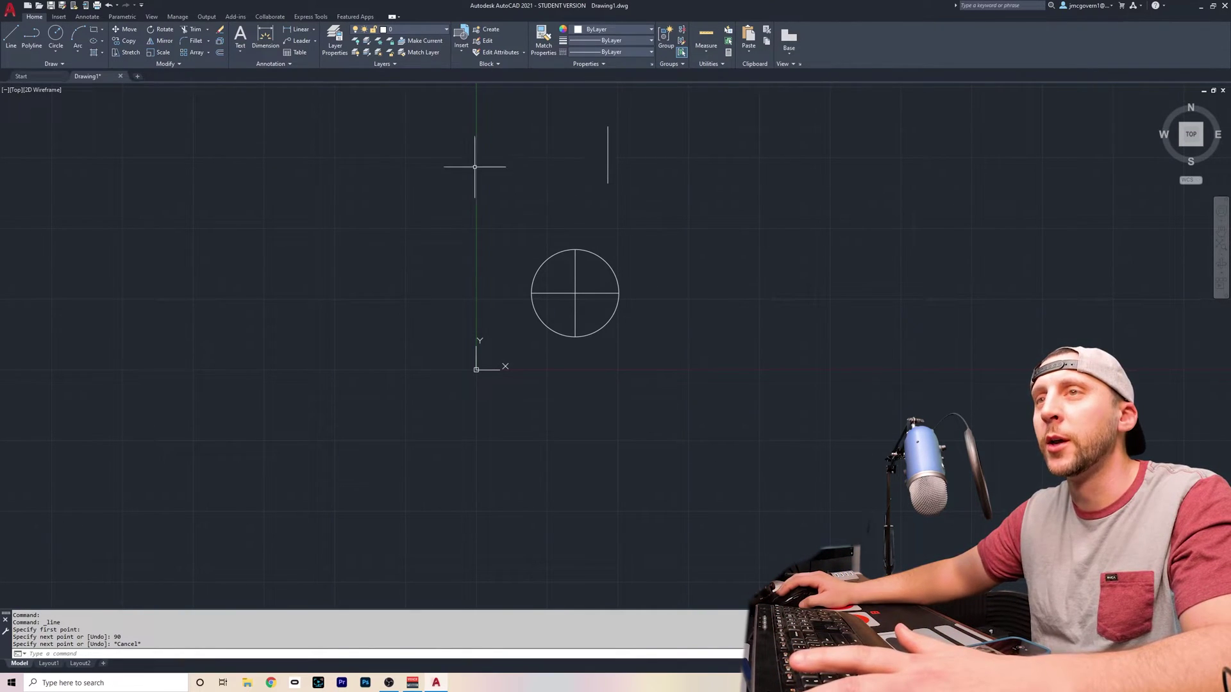
Step: Start another line at a new point, then cancel it unfinished
{"action": "left_click", "coordinate": [11, 36]}
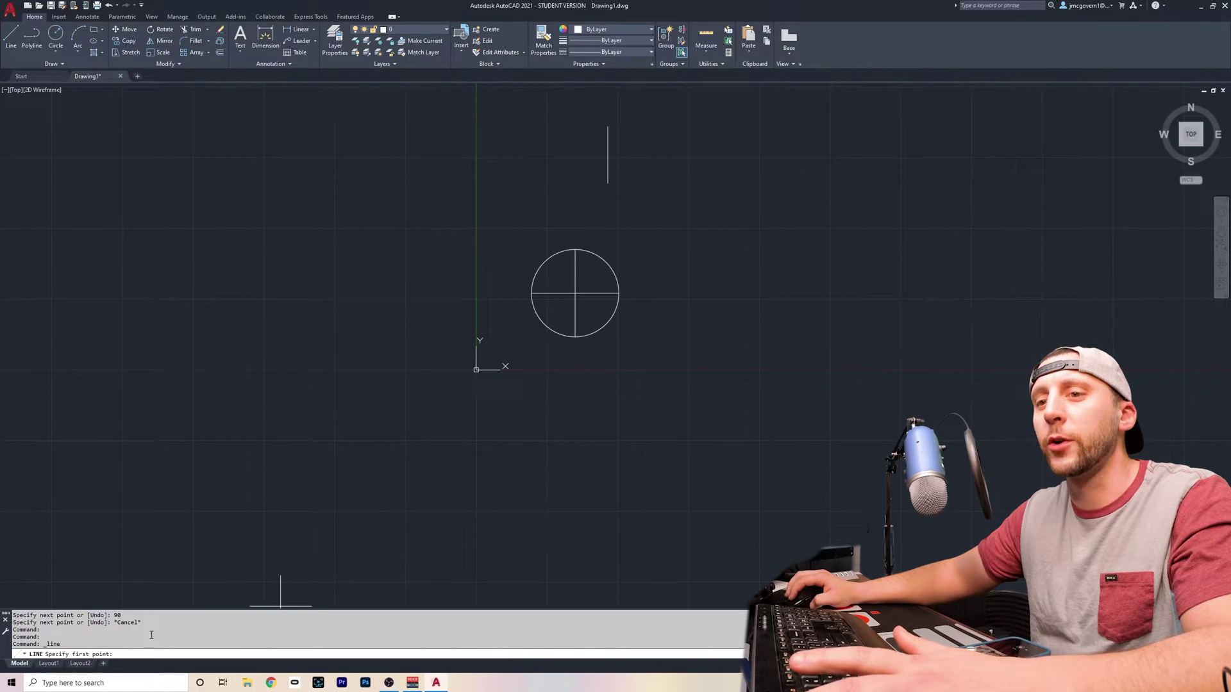
{"action": "left_click", "coordinate": [272, 384]}
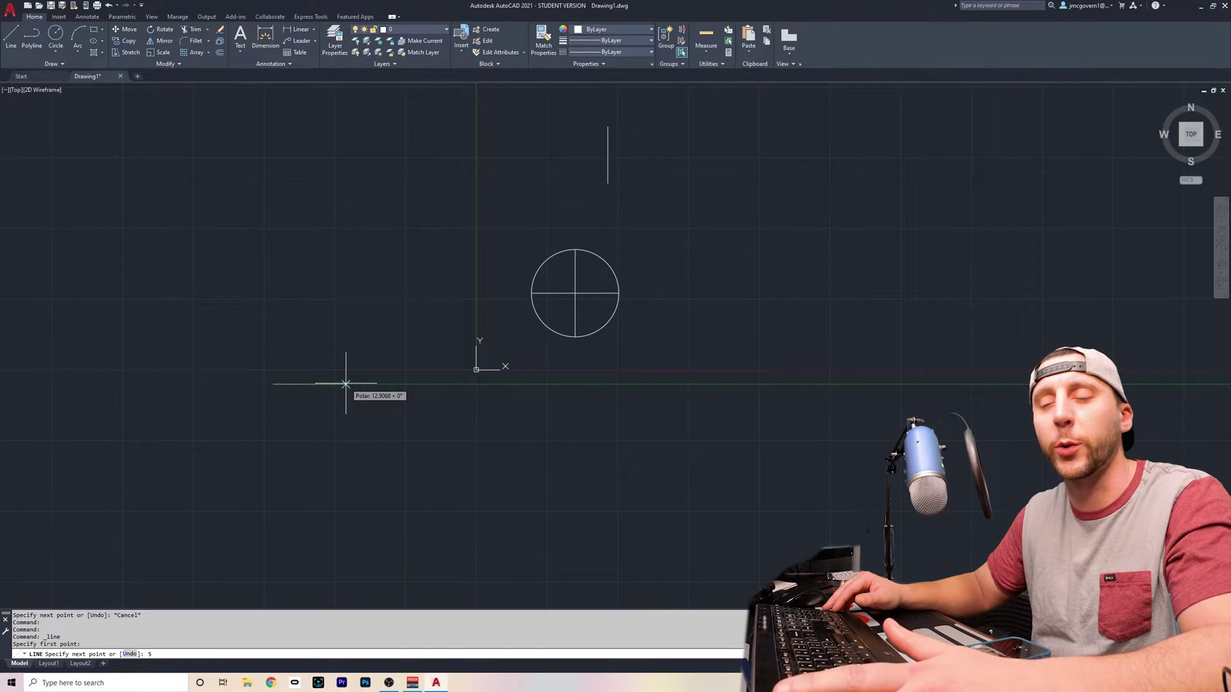
{"action": "key", "text": "Escape"}
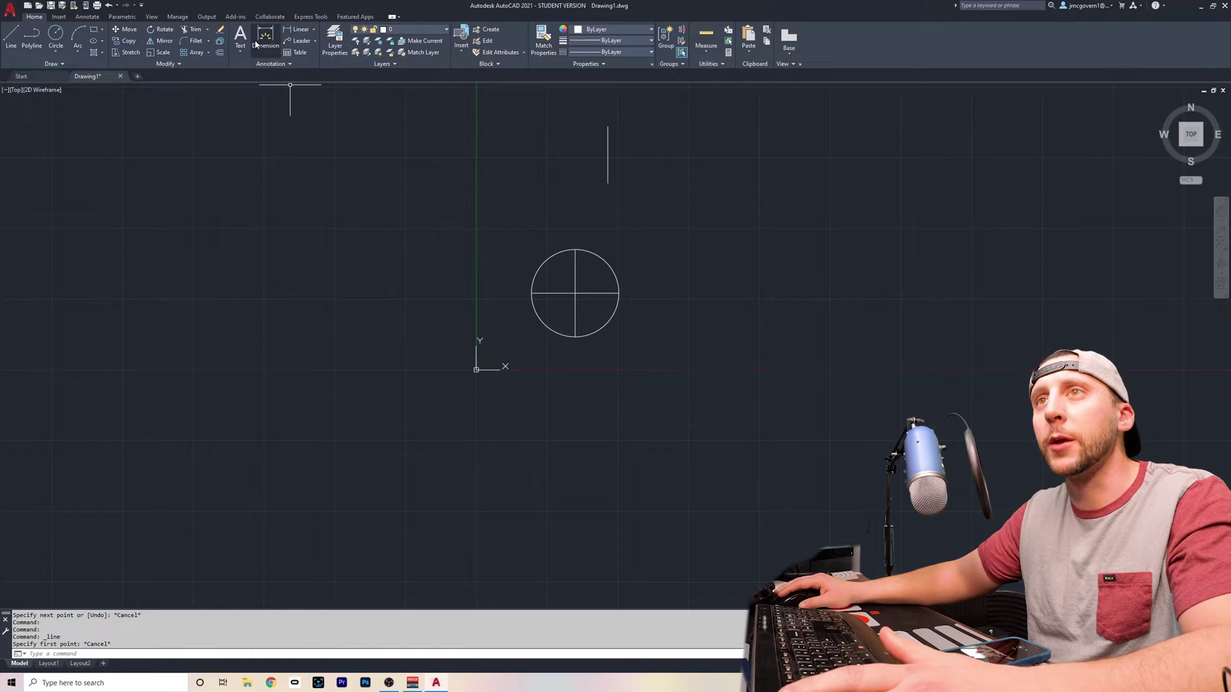
Step: Create a multiline text box with text height 5 and type HELLO WORLD! into it
{"action": "left_click", "coordinate": [242, 50]}
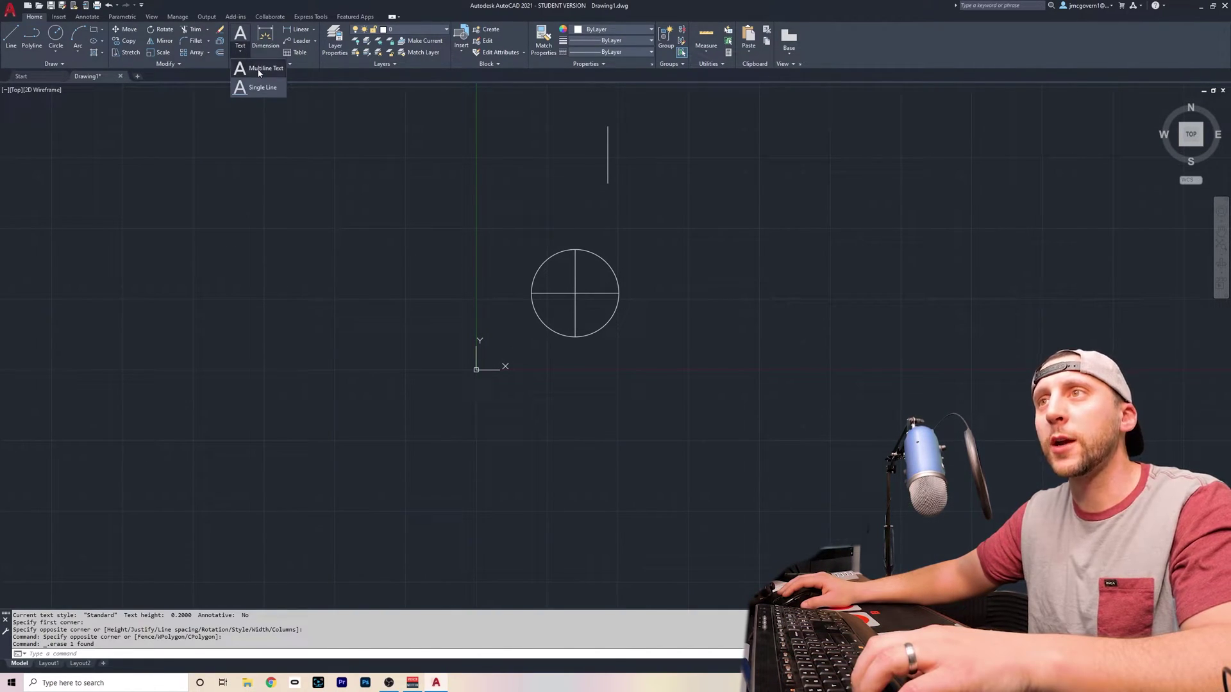
{"action": "left_click", "coordinate": [259, 73]}
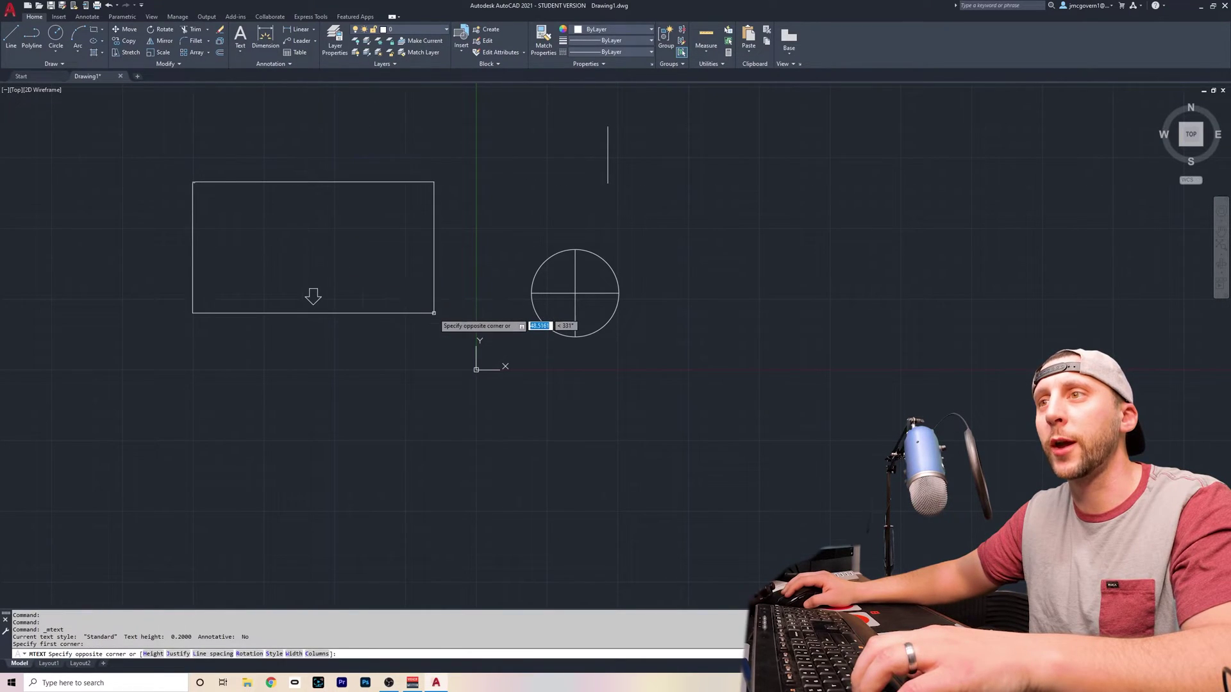
{"action": "left_click", "coordinate": [434, 313]}
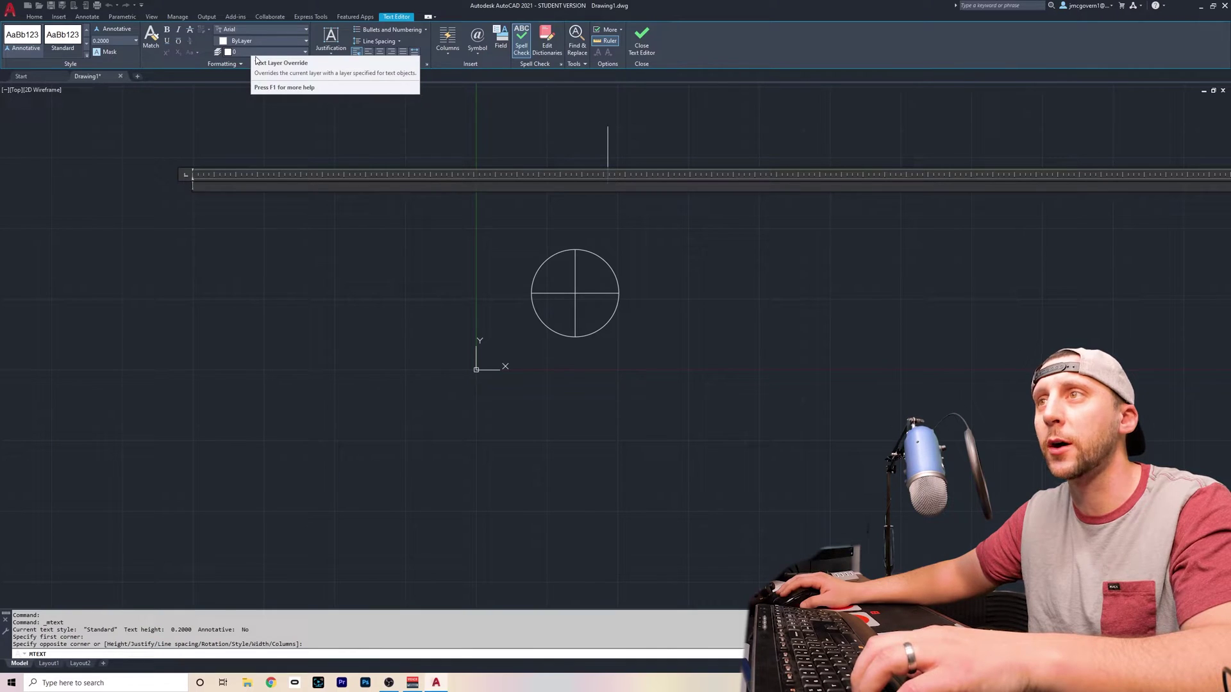
{"action": "left_click", "coordinate": [339, 54]}
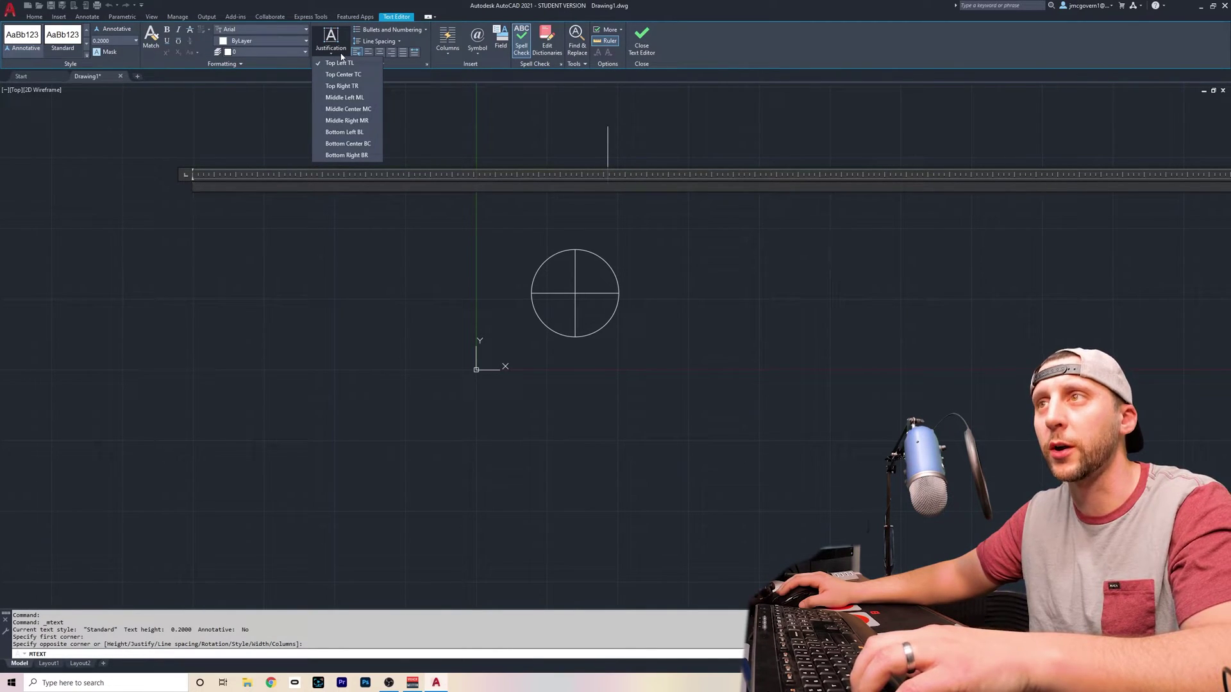
{"action": "left_click", "coordinate": [118, 42]}
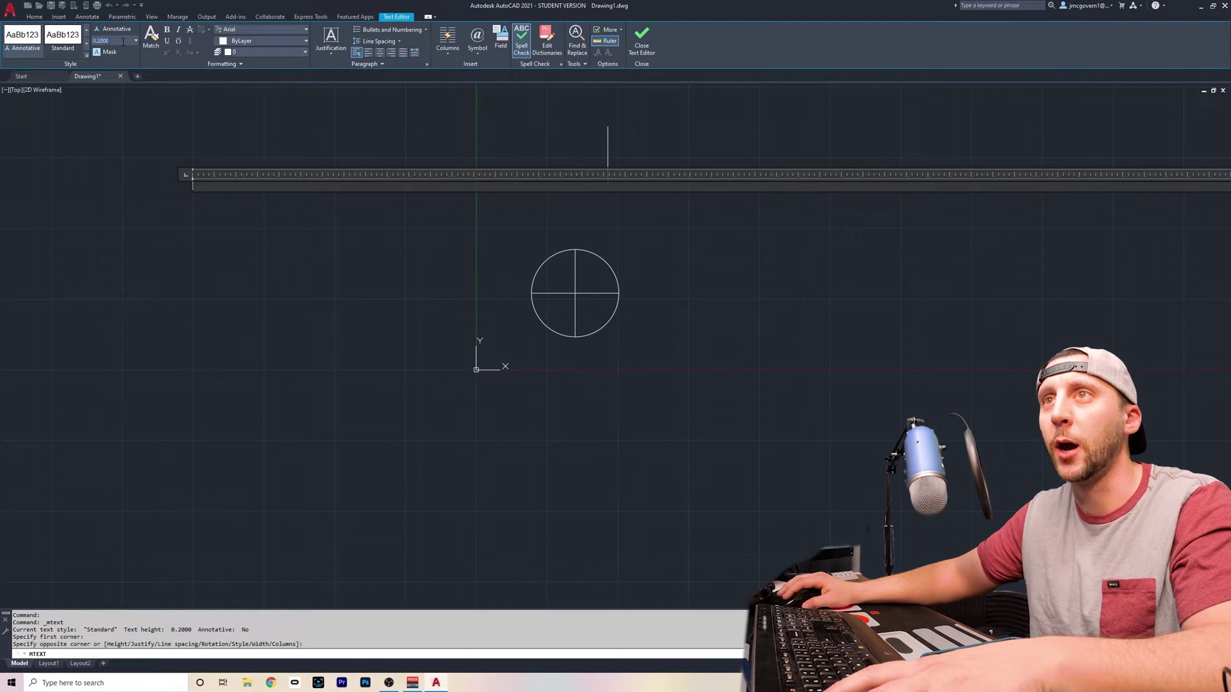
{"action": "type", "text": "5"}
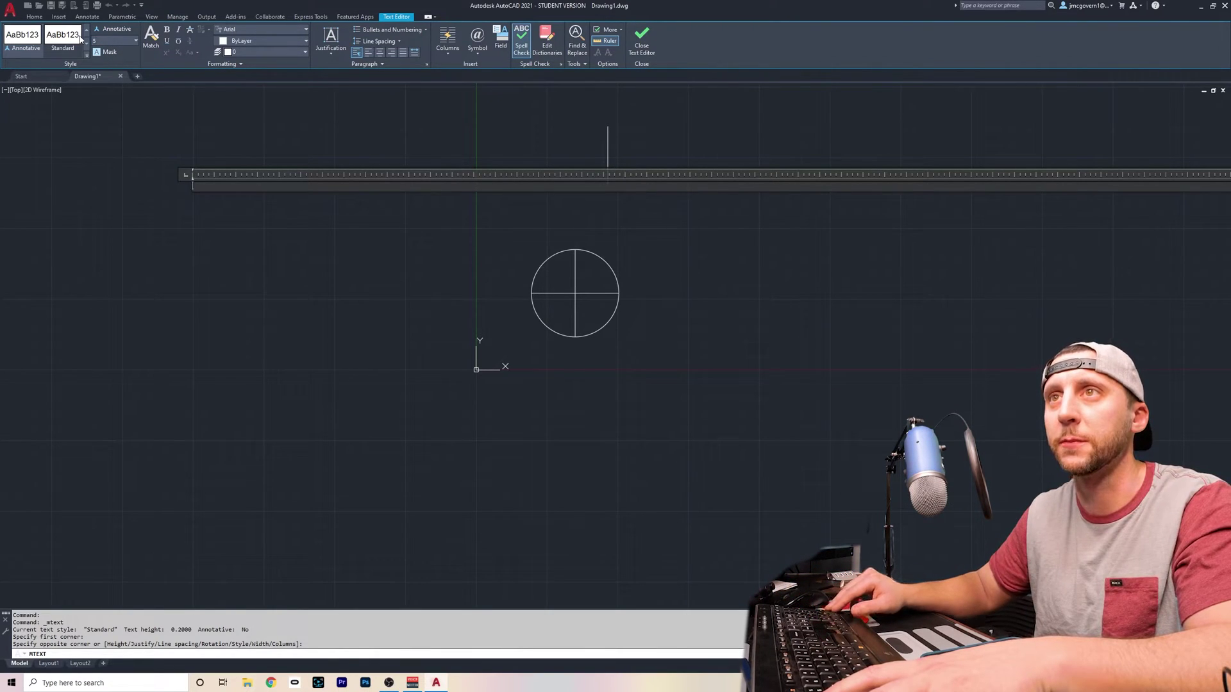
{"action": "key", "text": "Return"}
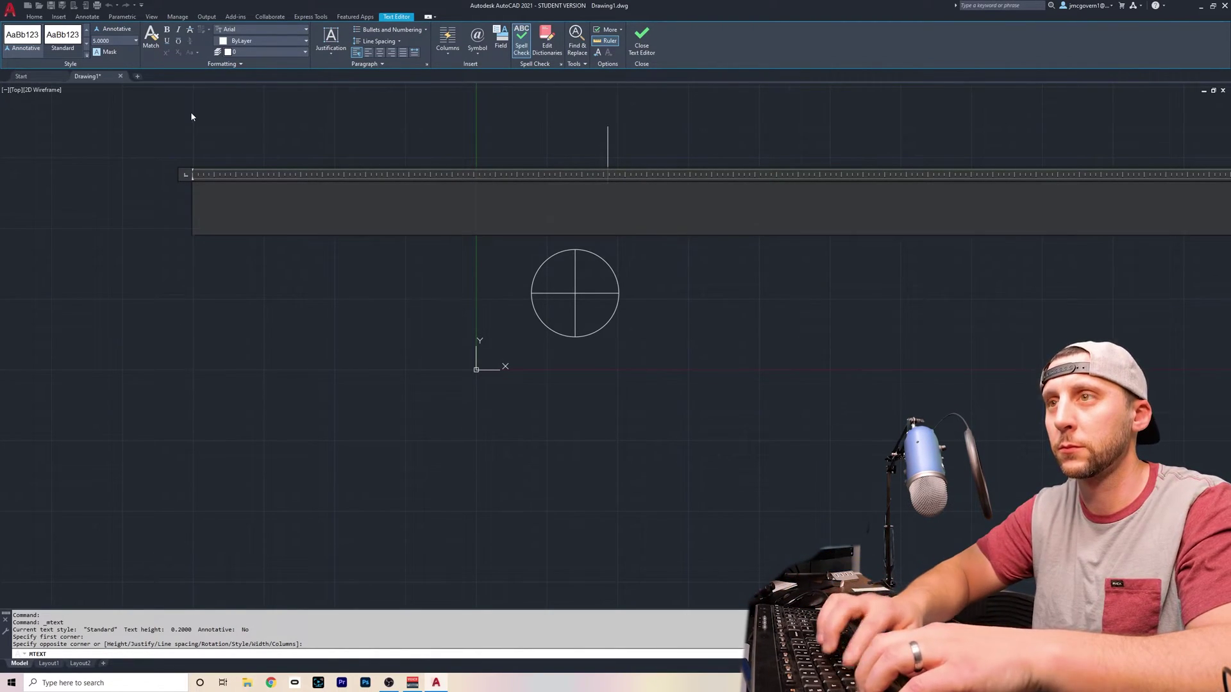
{"action": "type", "text": "HELLO WORLD"}
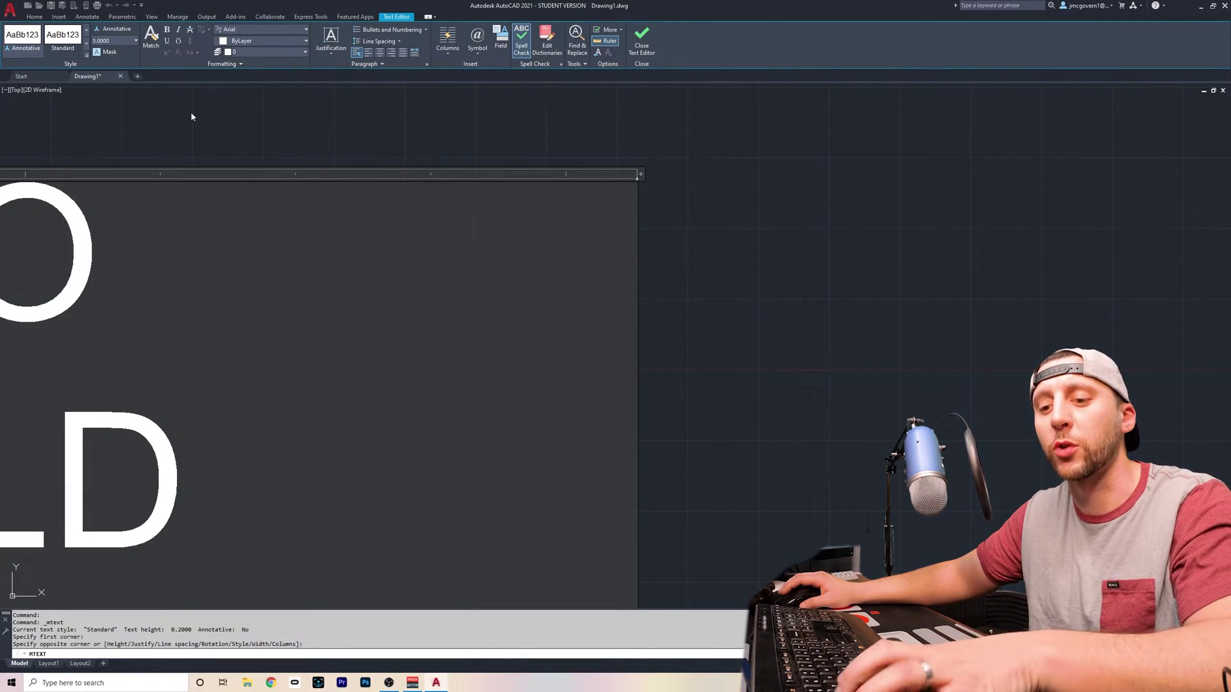
{"action": "type", "text": "!"}
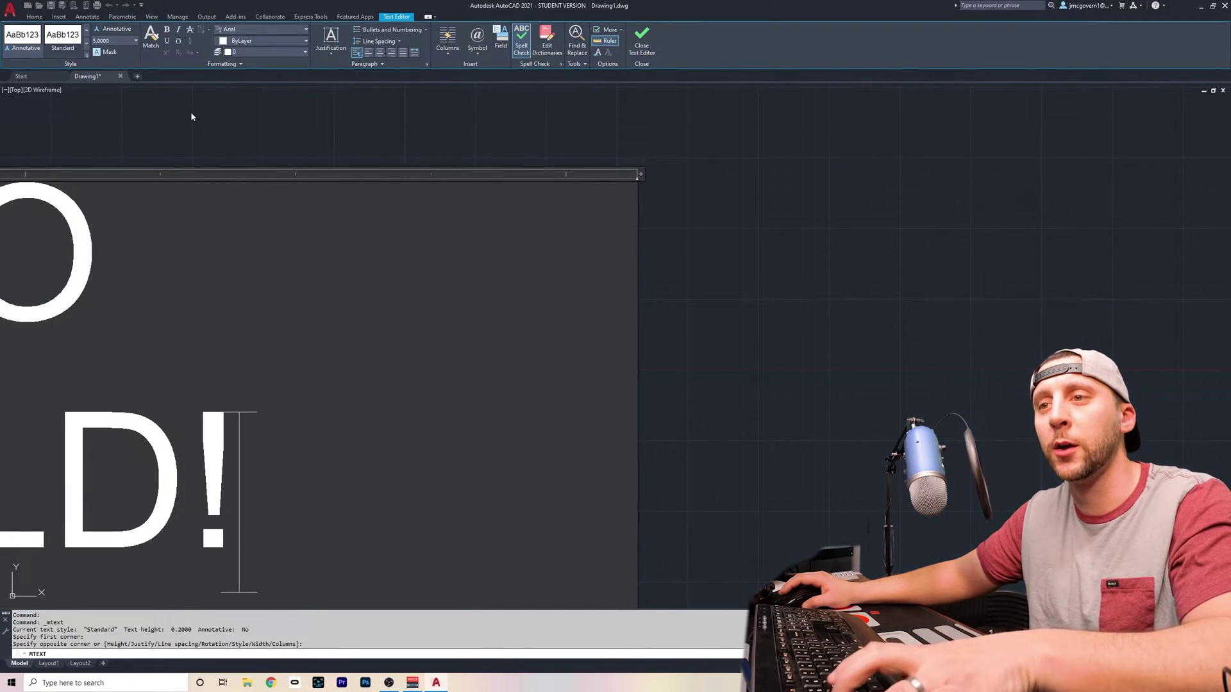
Step: Close the text editor, zoom to fit the drawing, and reopen the HELLO WORLD! text to check it
{"action": "left_click", "coordinate": [831, 257]}
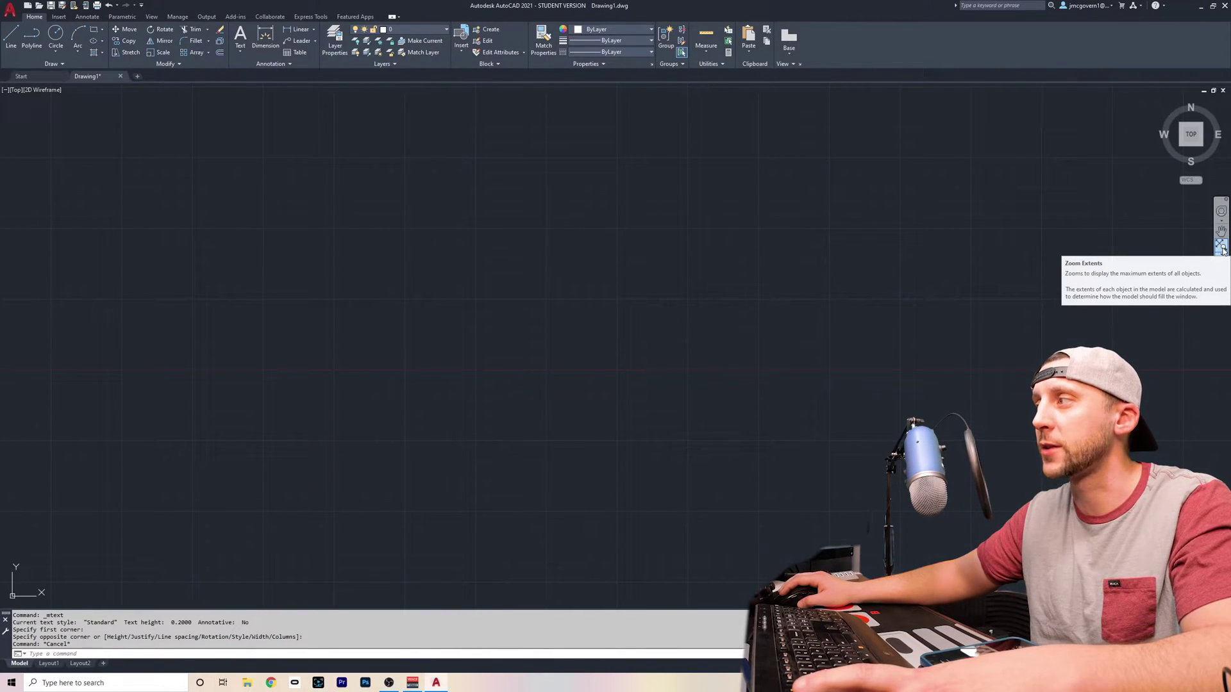
{"action": "left_click", "coordinate": [1222, 249]}
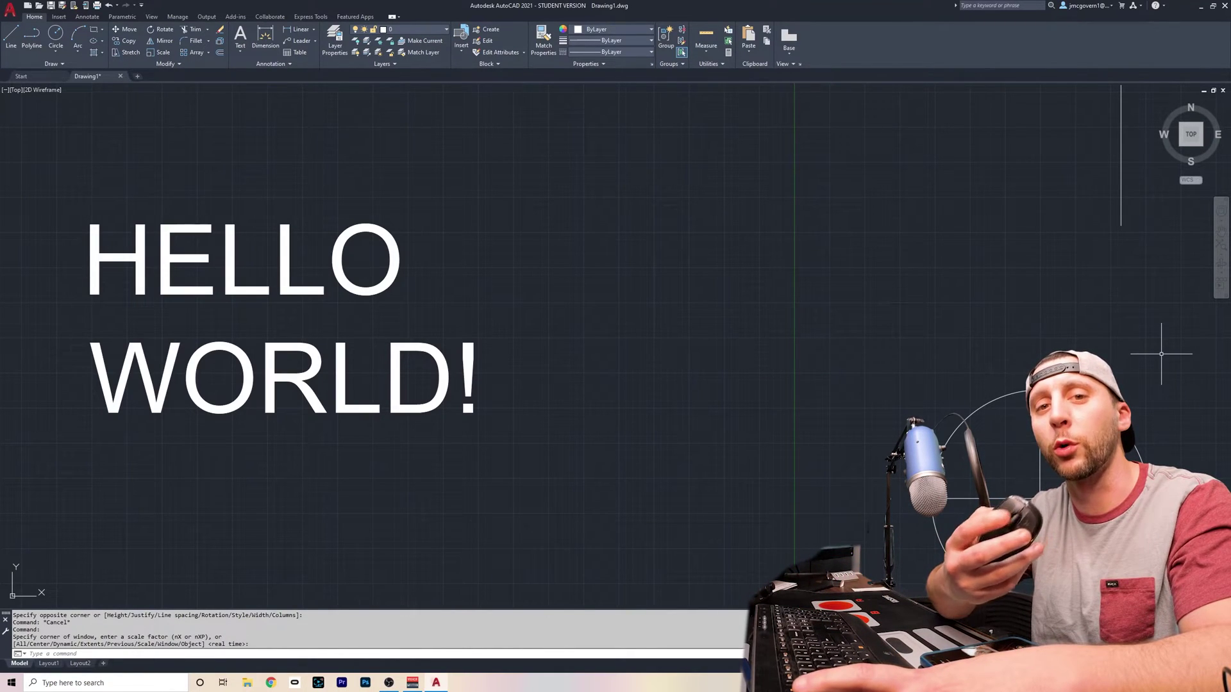
{"action": "scroll", "coordinate": [552, 333], "scroll_direction": "down", "scroll_amount": 2}
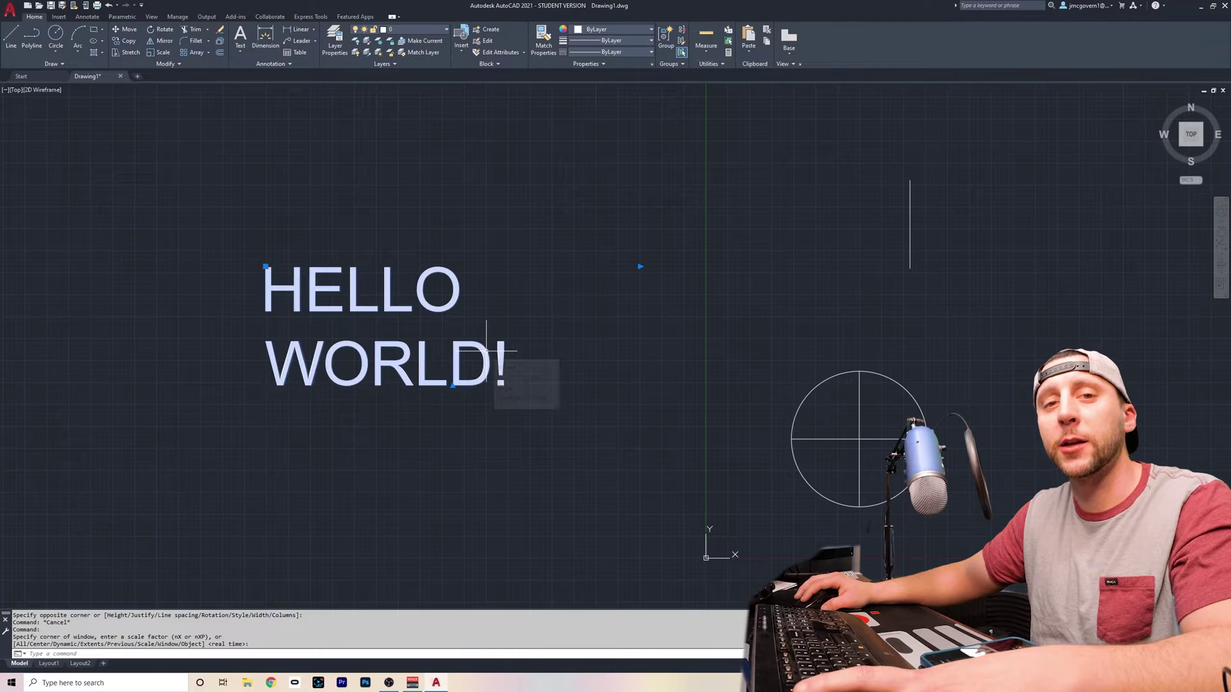
{"action": "double_click", "coordinate": [450, 357]}
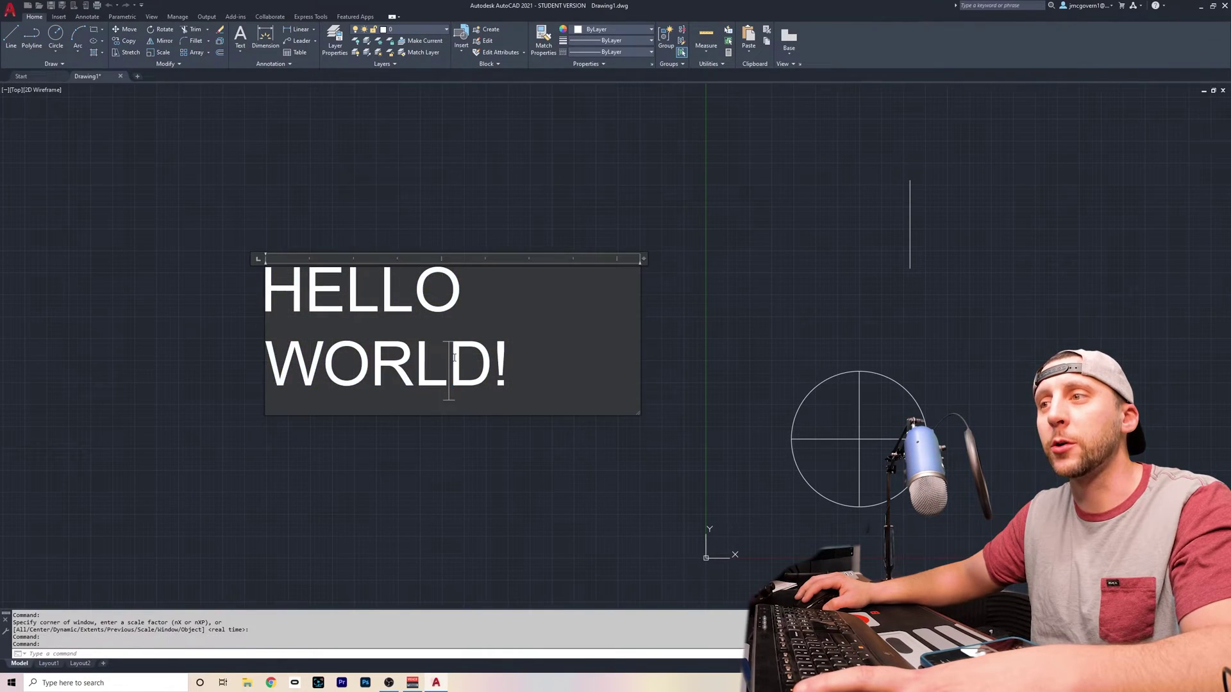
{"action": "left_click", "coordinate": [523, 439]}
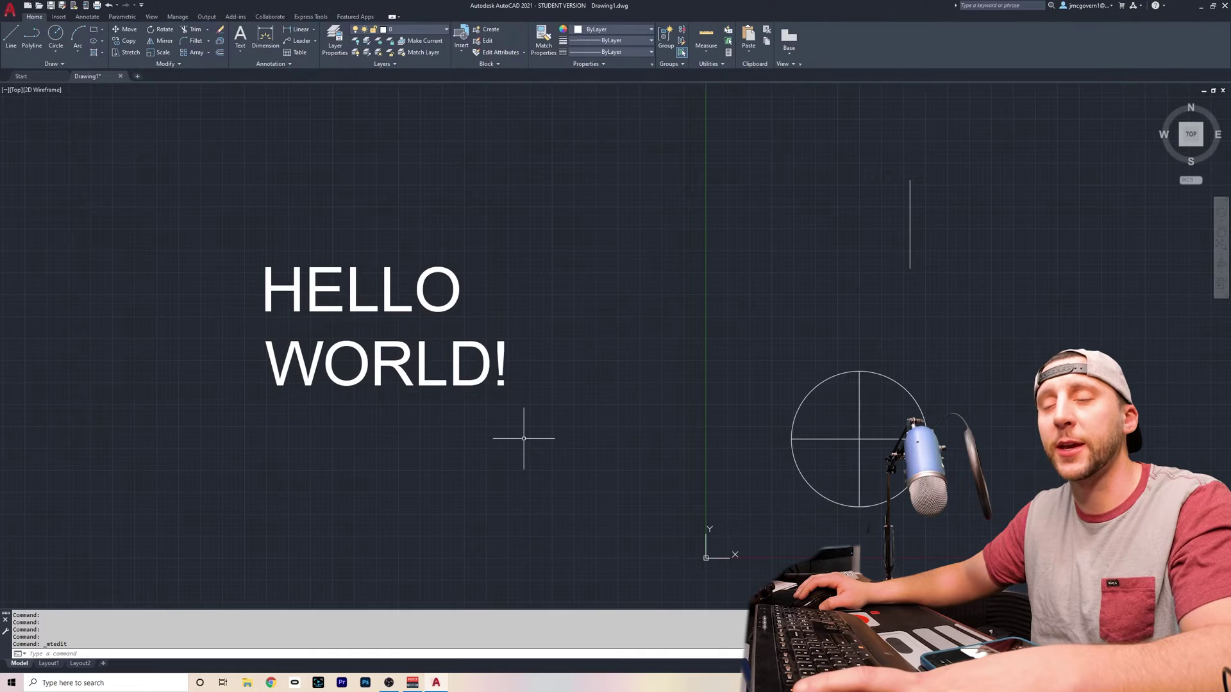
{"action": "key", "text": "Escape"}
Step: Drag the text box's width grip right so HELLO WORLD! fits on one line
{"action": "left_click", "coordinate": [477, 401]}
{"action": "left_click", "coordinate": [643, 266]}
{"action": "left_click", "coordinate": [643, 266]}
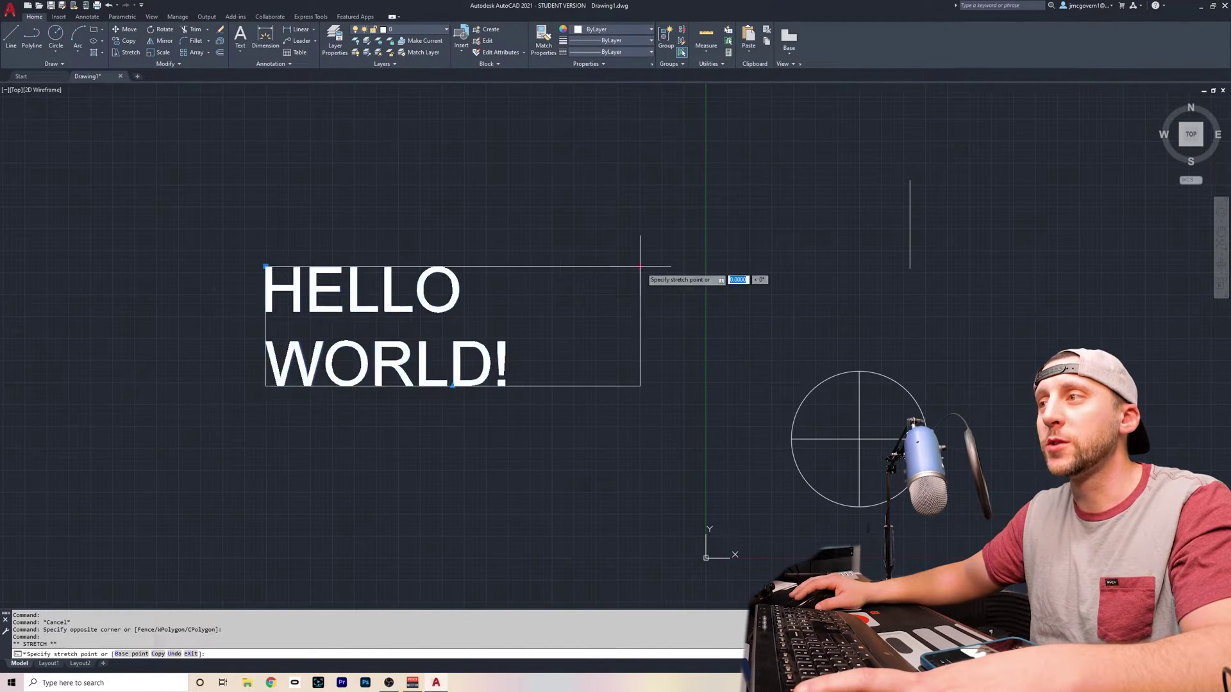
{"action": "left_click", "coordinate": [806, 266]}
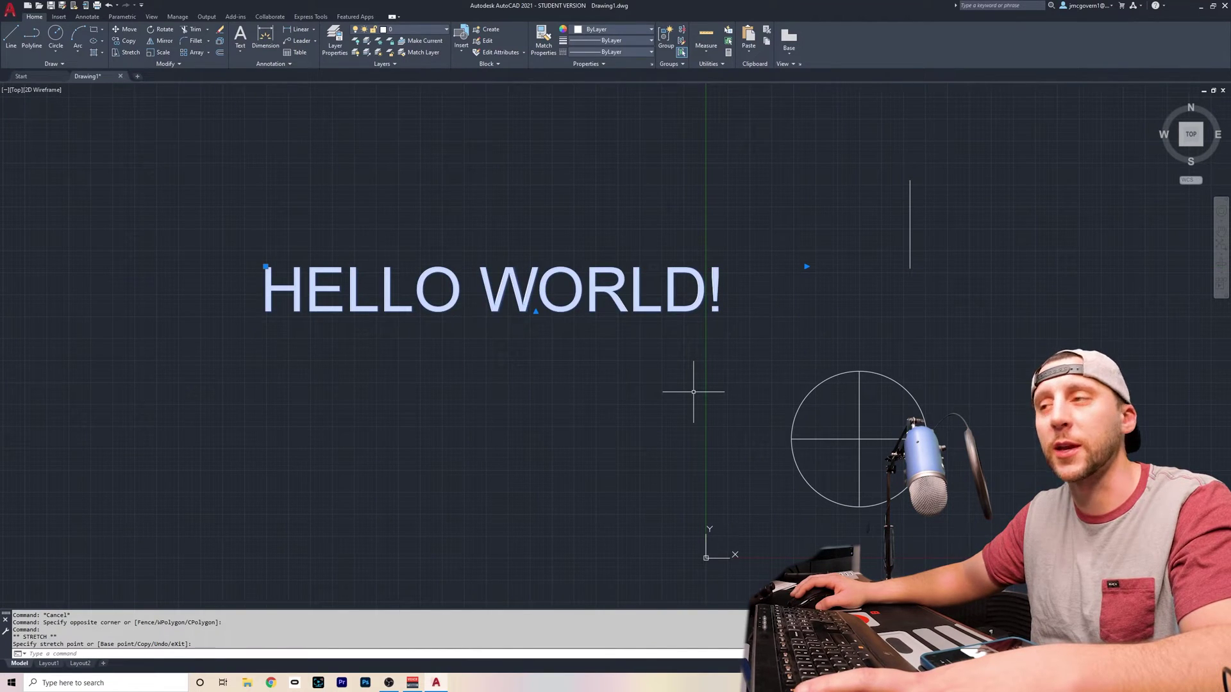
{"action": "left_click", "coordinate": [536, 312]}
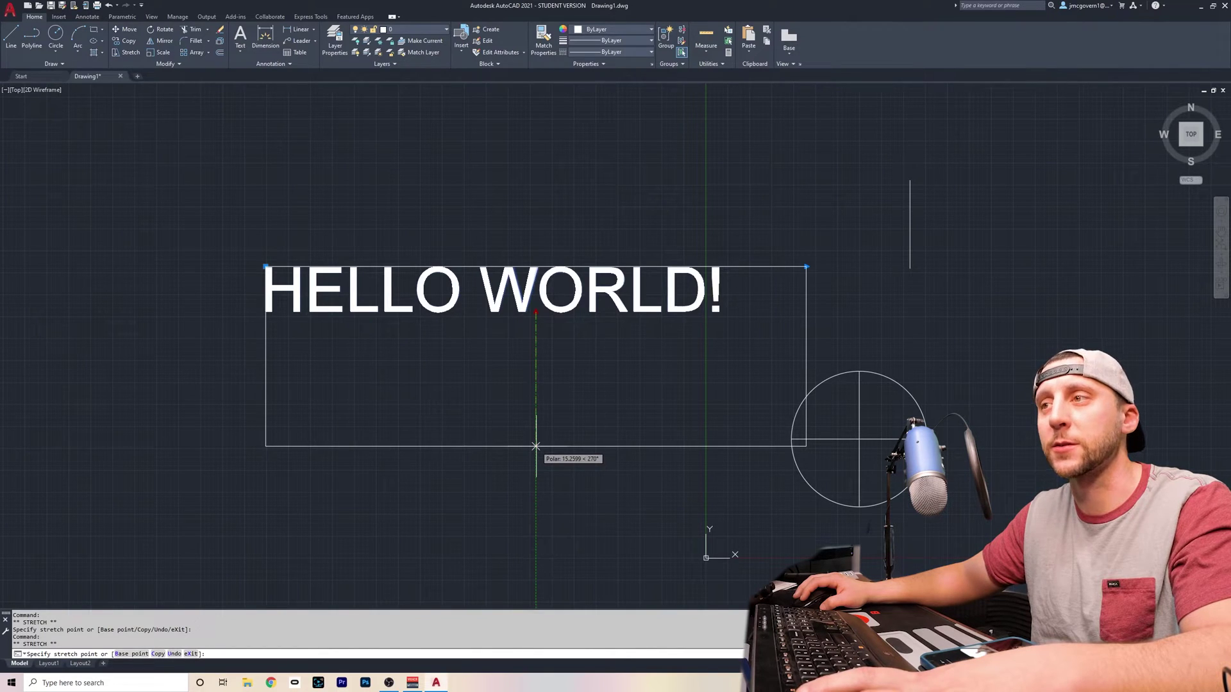
Step: Delete the HELLO WORLD! text, then try window and crossing selections on the circle and vertical line
{"action": "key", "text": "Escape"}
{"action": "key", "text": "Delete"}
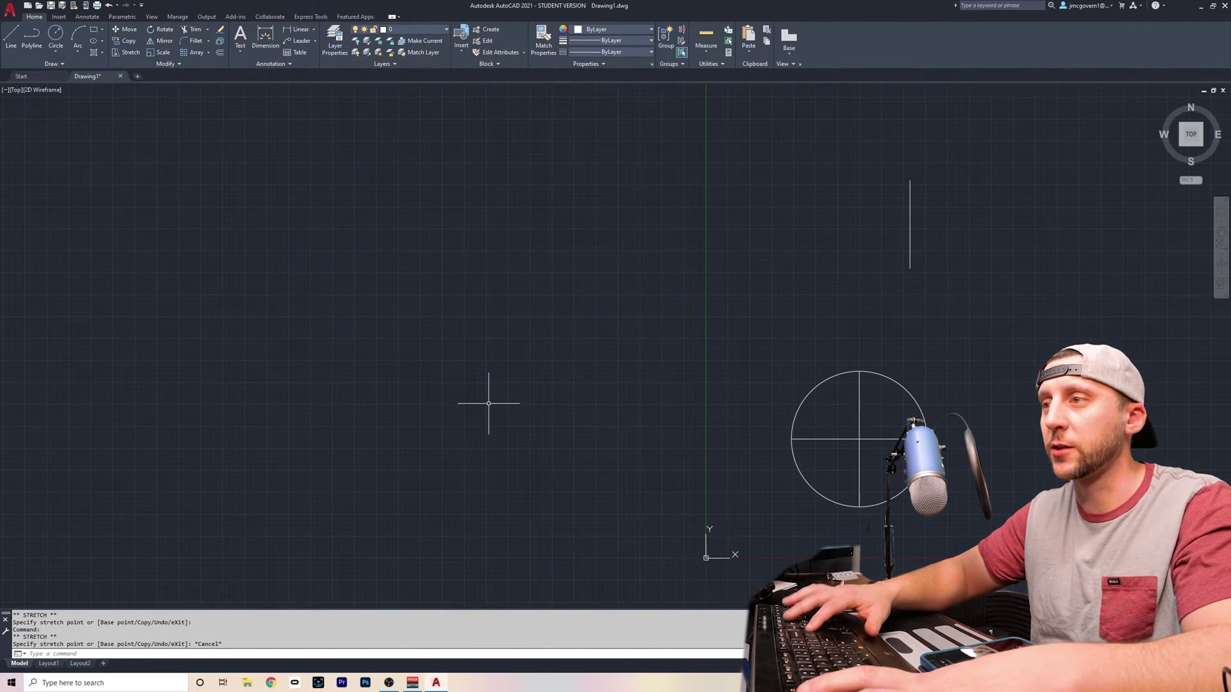
{"action": "left_click", "coordinate": [752, 335]}
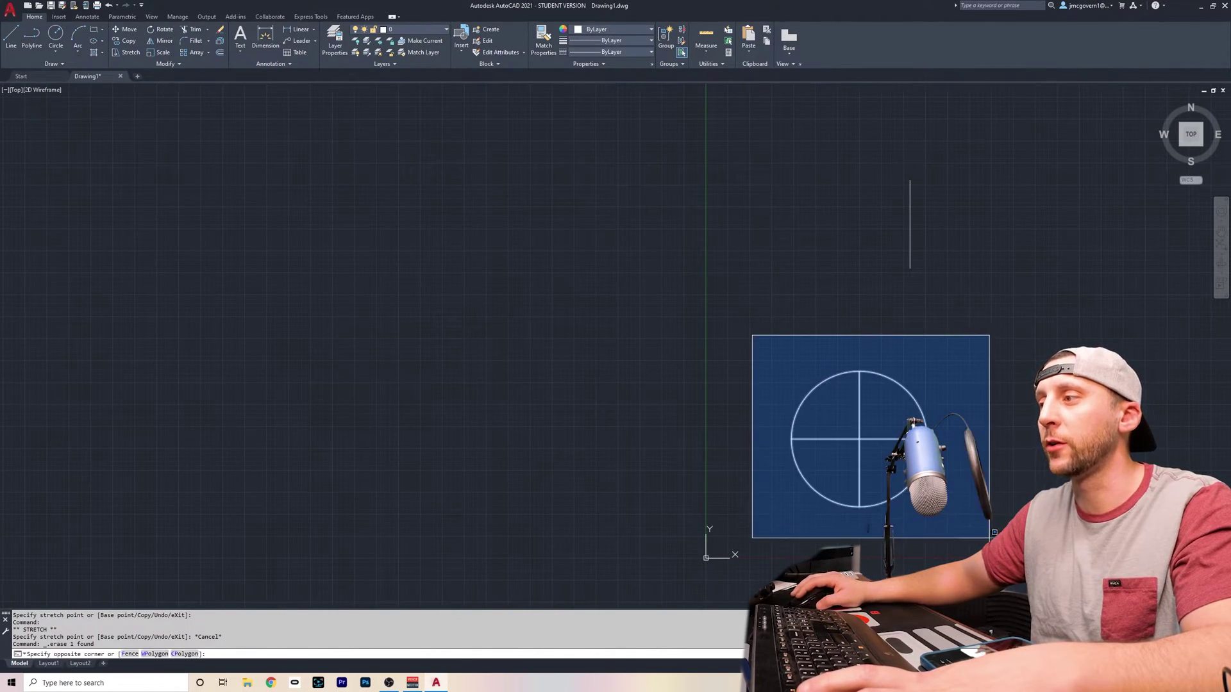
{"action": "left_click", "coordinate": [994, 532]}
{"action": "left_click", "coordinate": [954, 184]}
{"action": "left_click", "coordinate": [893, 220]}
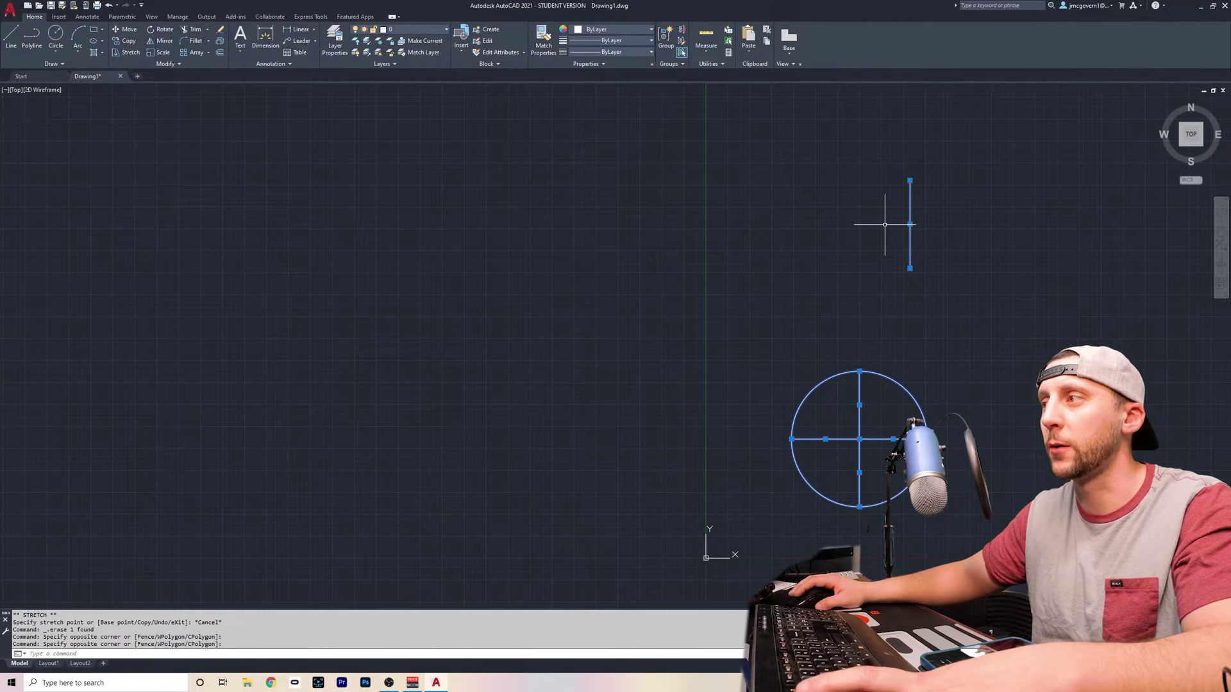
{"action": "key", "text": "Escape"}
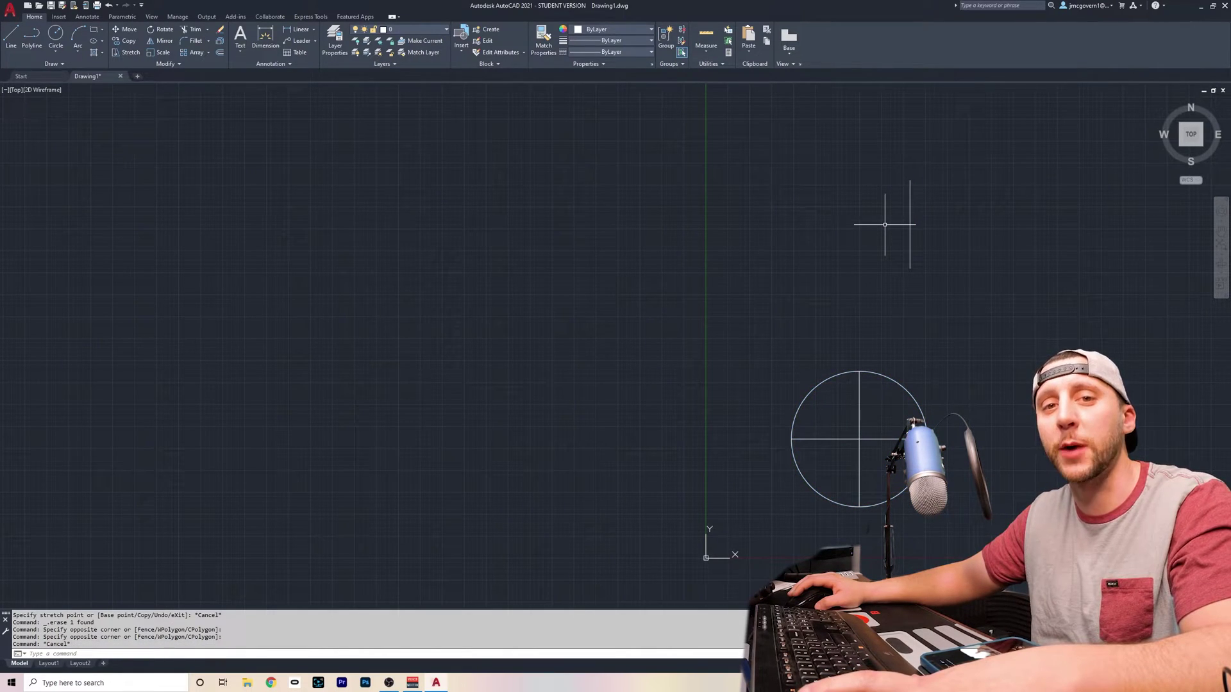
{"action": "key", "text": "Escape"}
{"action": "key", "text": "Escape"}
{"action": "key", "text": "Escape"}
{"action": "key", "text": "Escape"}
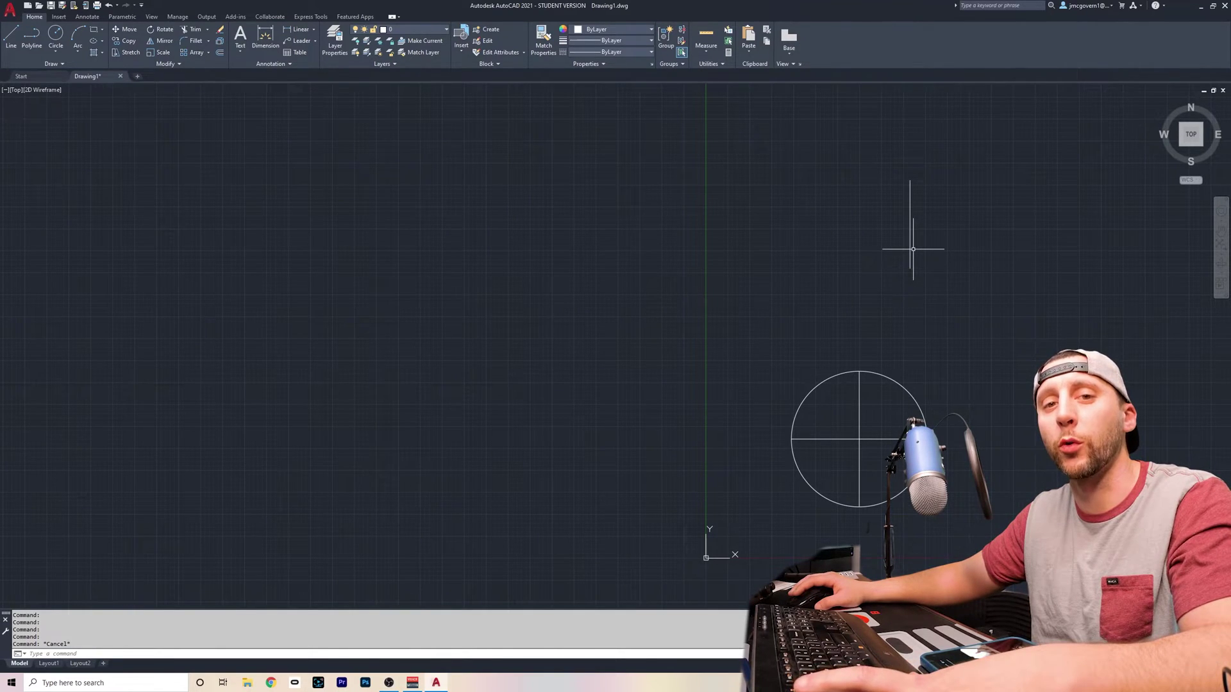
Step: Demonstrate further window and crossing selections around the vertical line, cancelling each one
{"action": "left_click", "coordinate": [935, 206]}
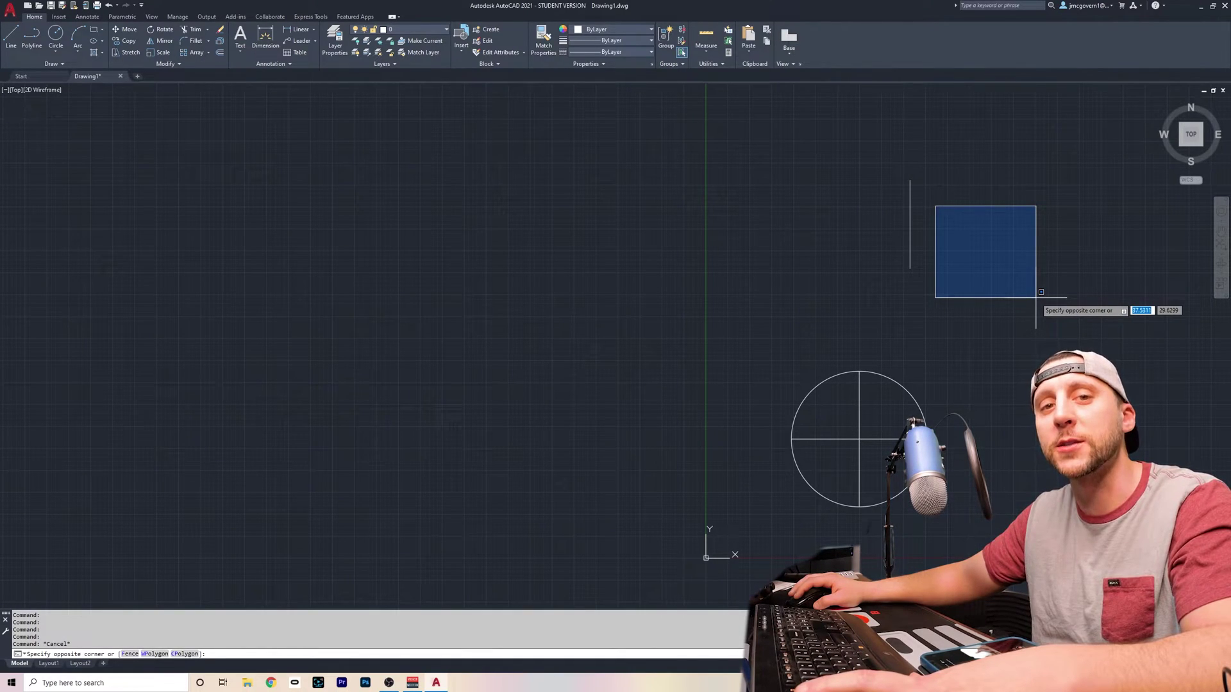
{"action": "key", "text": "Escape"}
{"action": "left_click", "coordinate": [834, 150]}
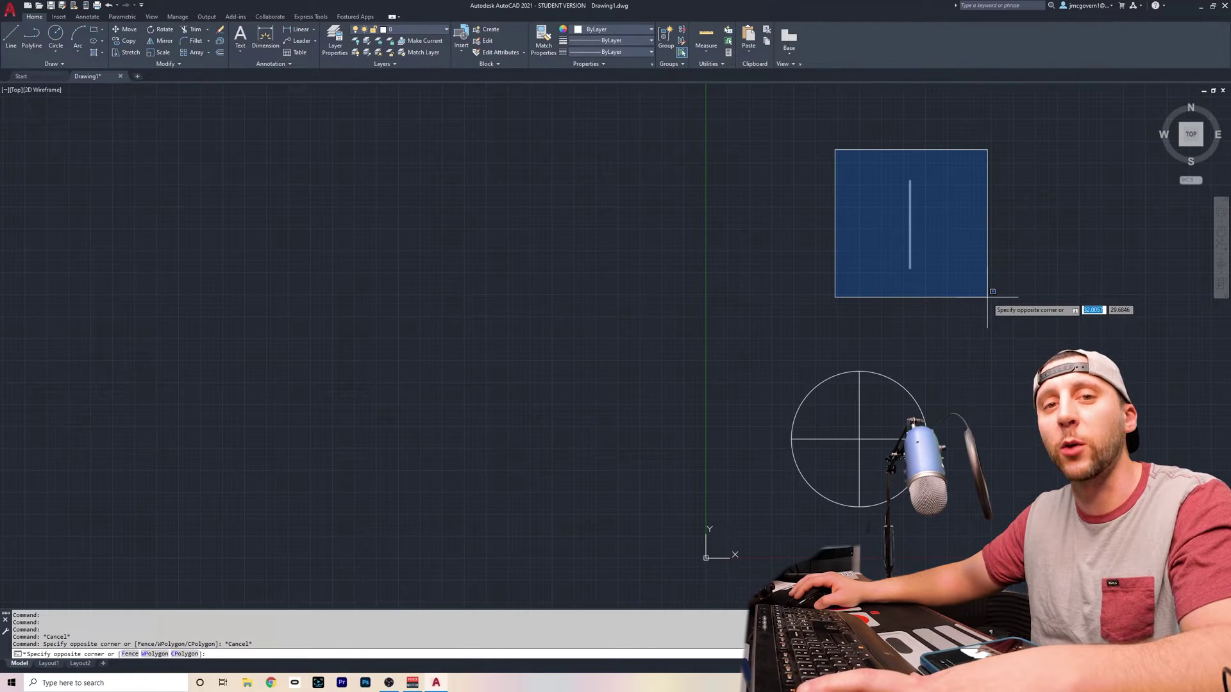
{"action": "key", "text": "Escape"}
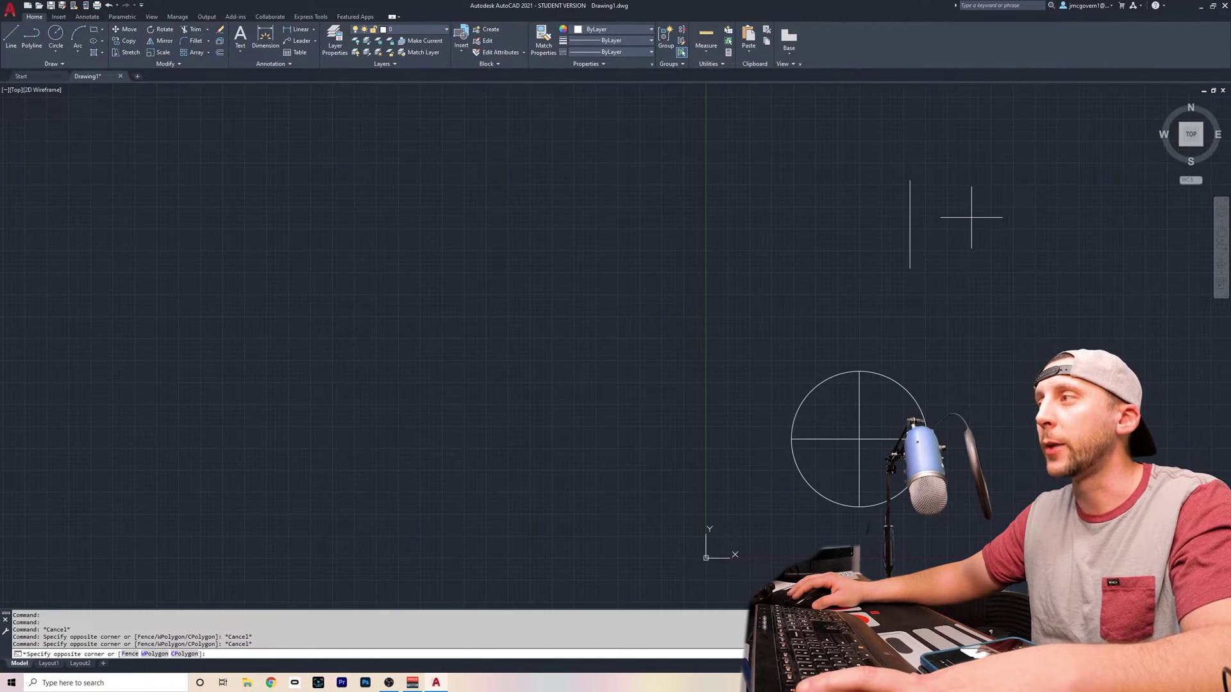
{"action": "left_click", "coordinate": [972, 217]}
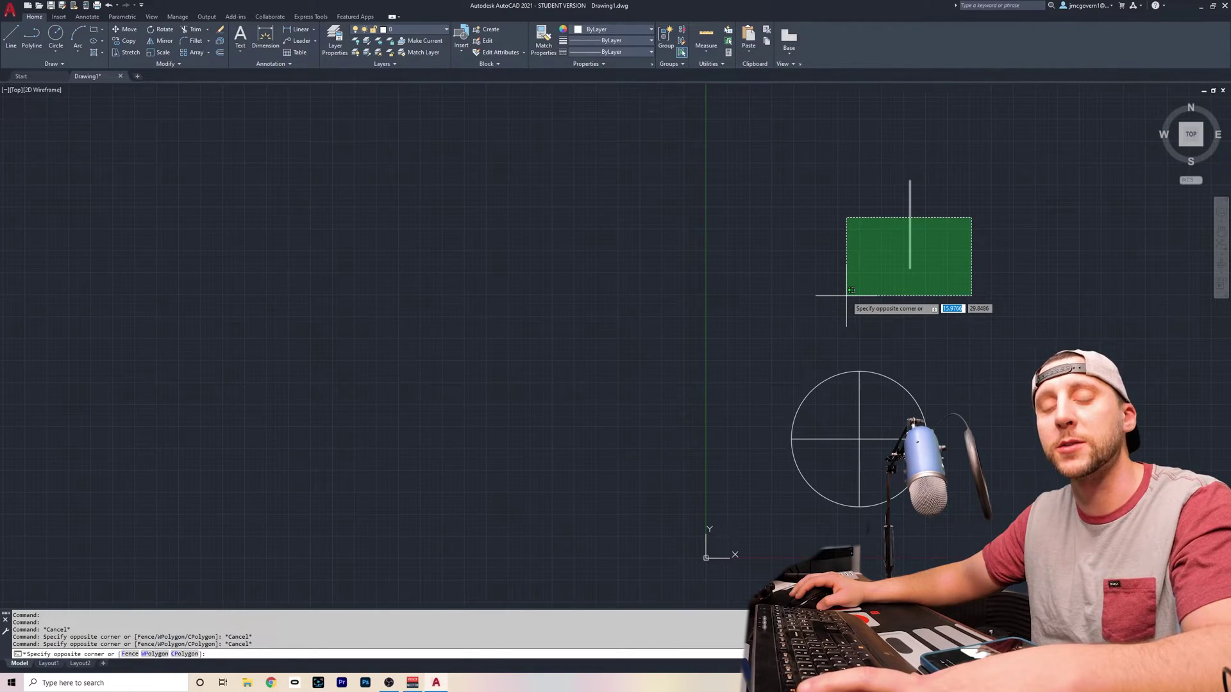
{"action": "key", "text": "Escape"}
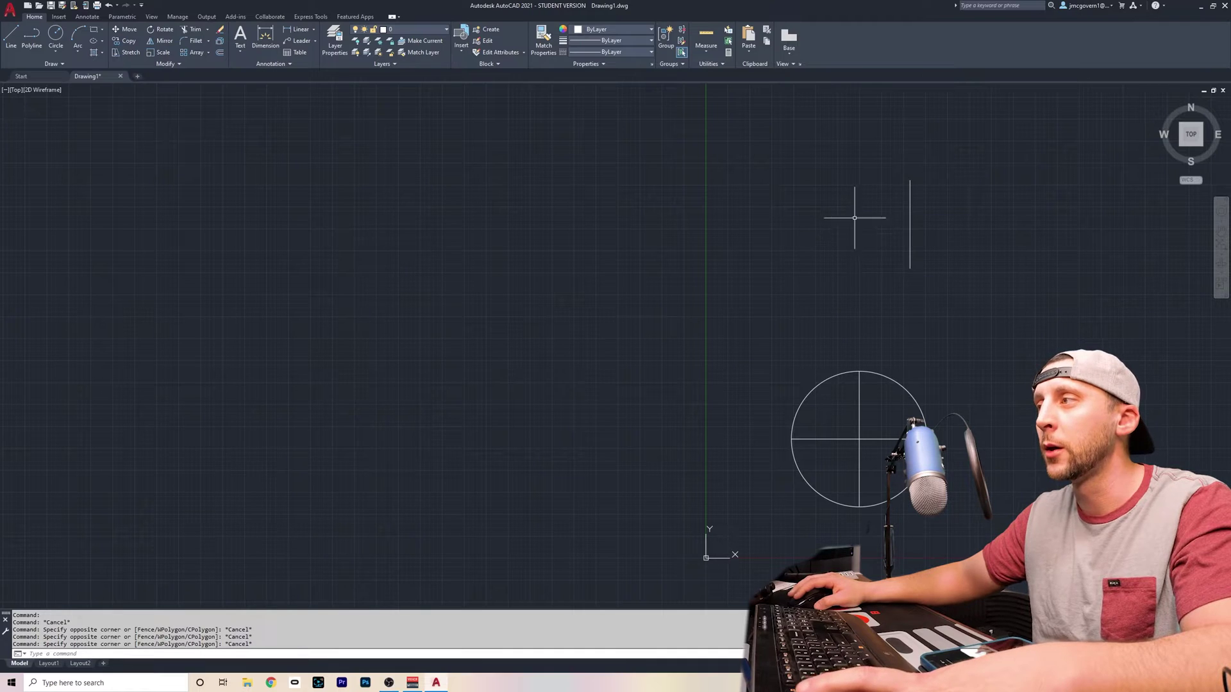
{"action": "left_click", "coordinate": [850, 206]}
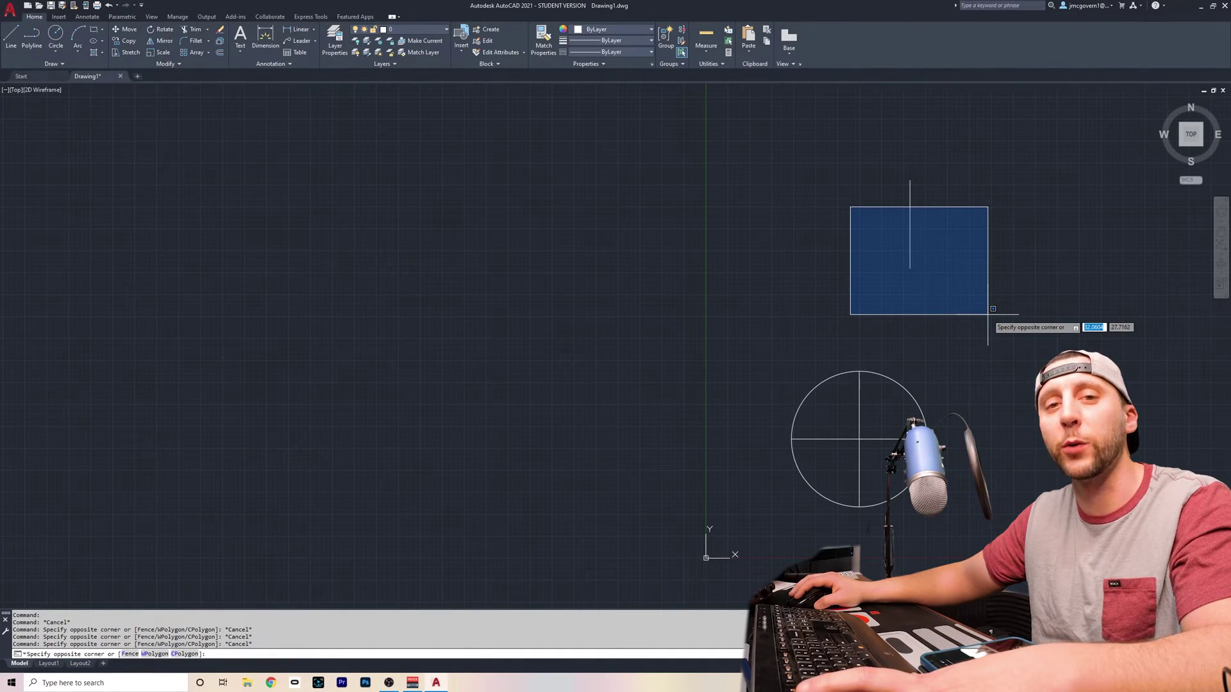
{"action": "key", "text": "Escape"}
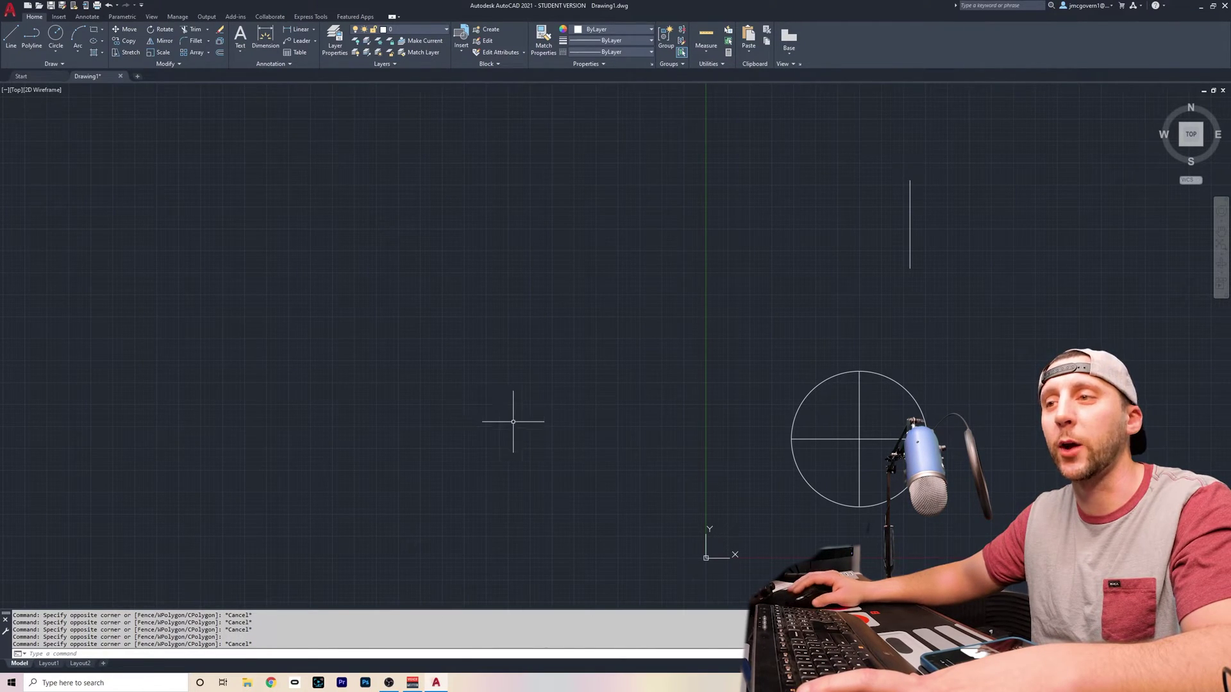
{"action": "key", "text": "Escape"}
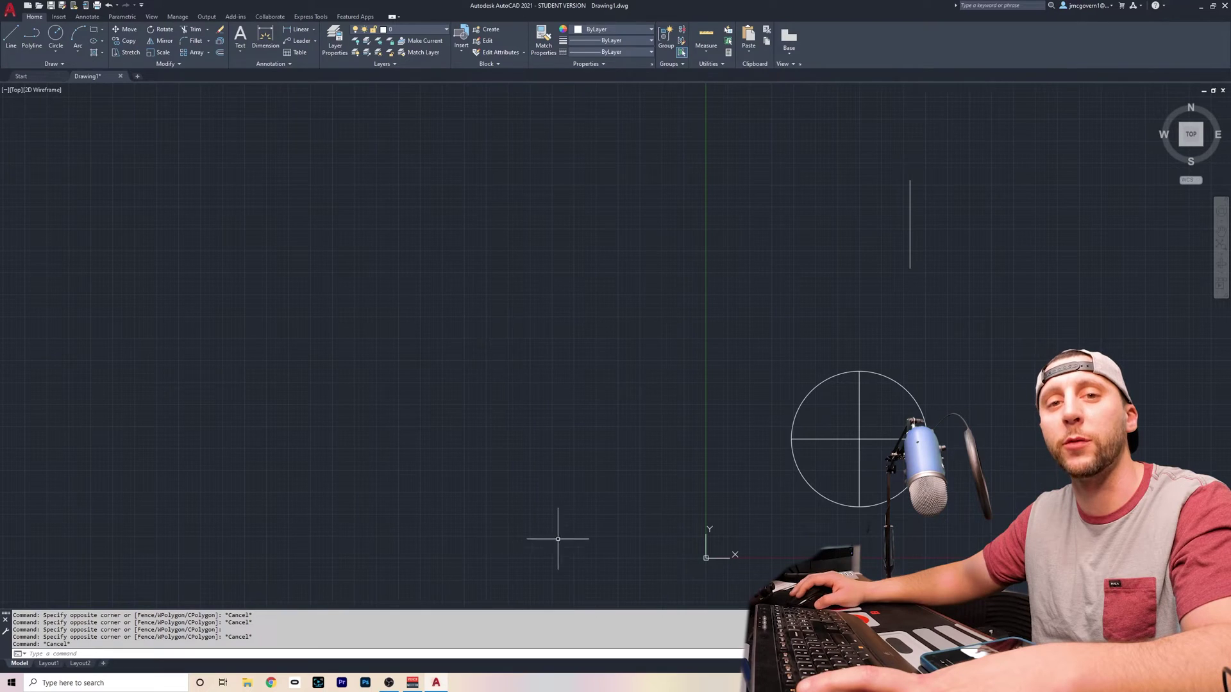
Step: Crossing-select all six remaining objects and erase them
{"action": "left_click", "coordinate": [1033, 152]}
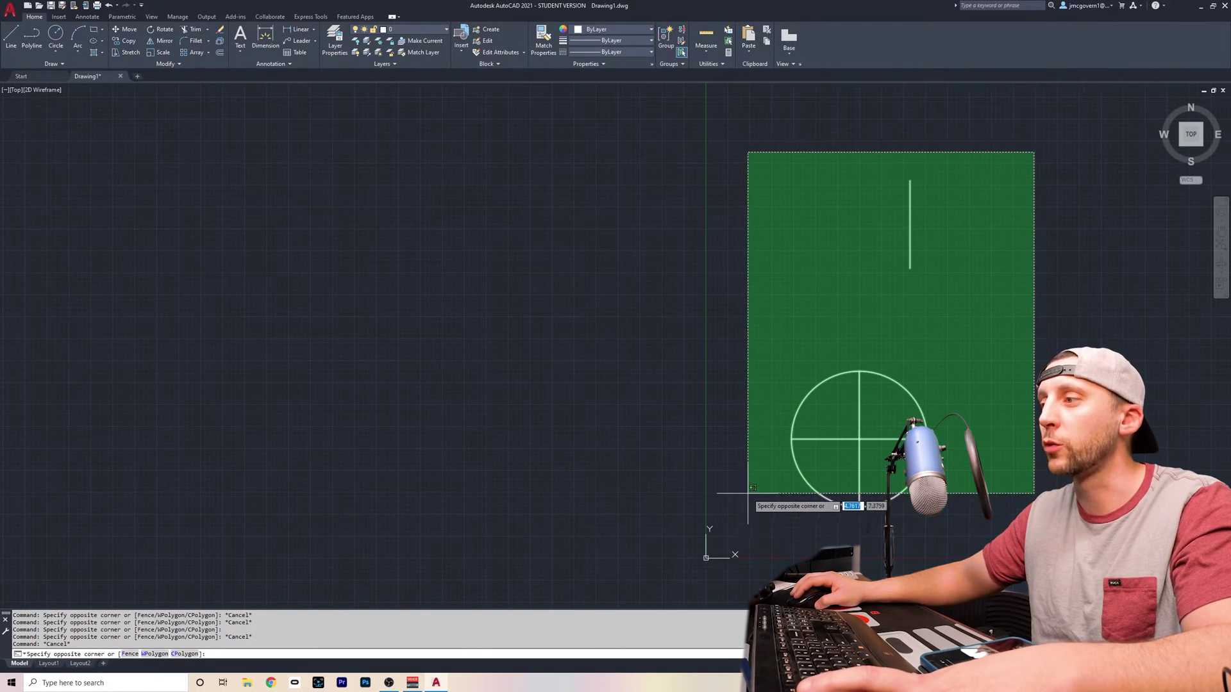
{"action": "left_click", "coordinate": [719, 523]}
{"action": "key", "text": "Delete"}
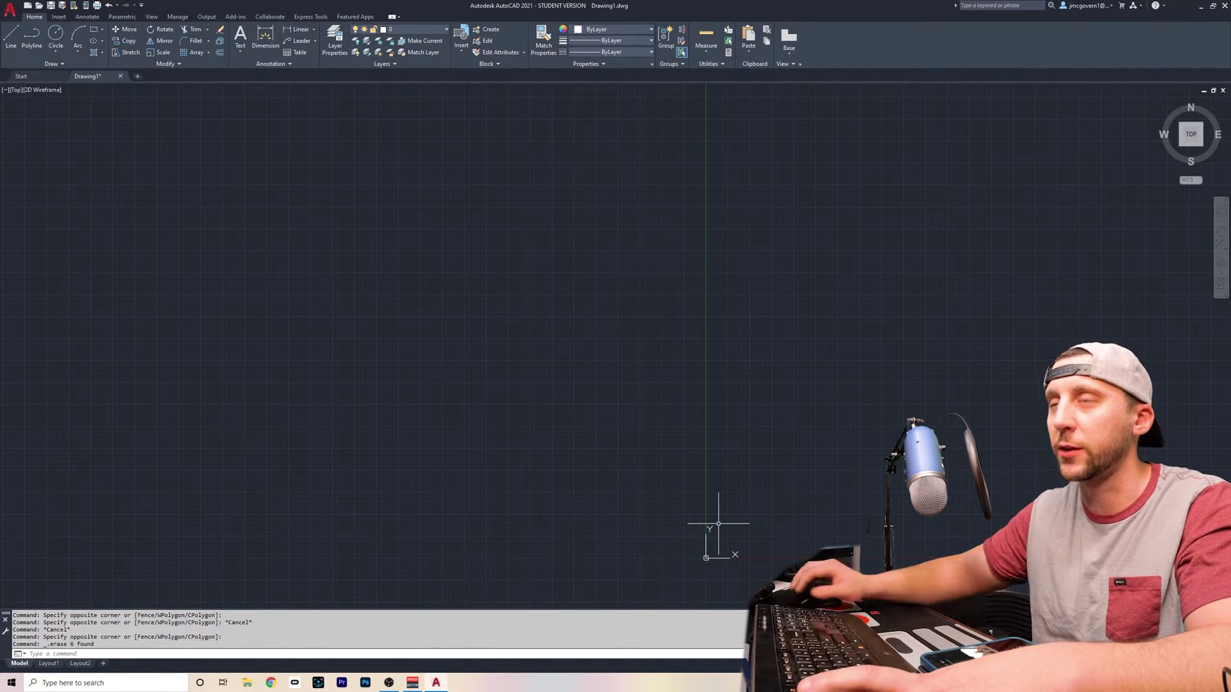
Step: Place single-line text 'TYPE YOUR TEXT' at 0,0 with height 5 and 90-degree rotation
{"action": "left_click", "coordinate": [241, 54]}
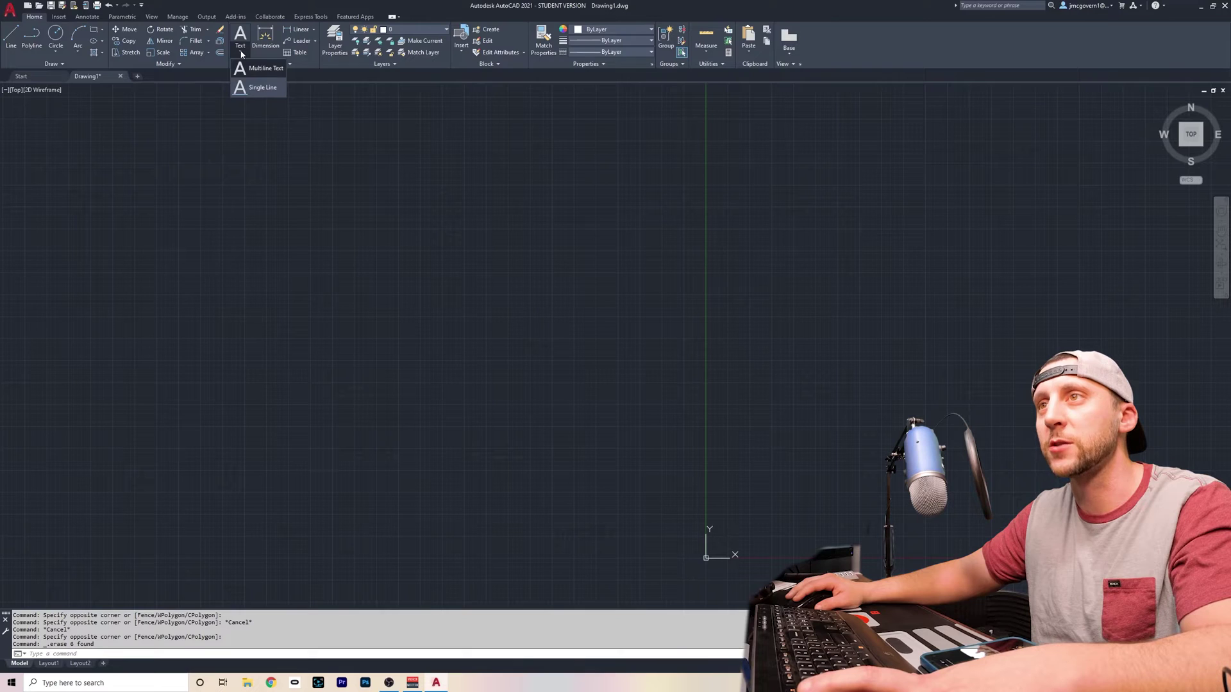
{"action": "left_click", "coordinate": [262, 89]}
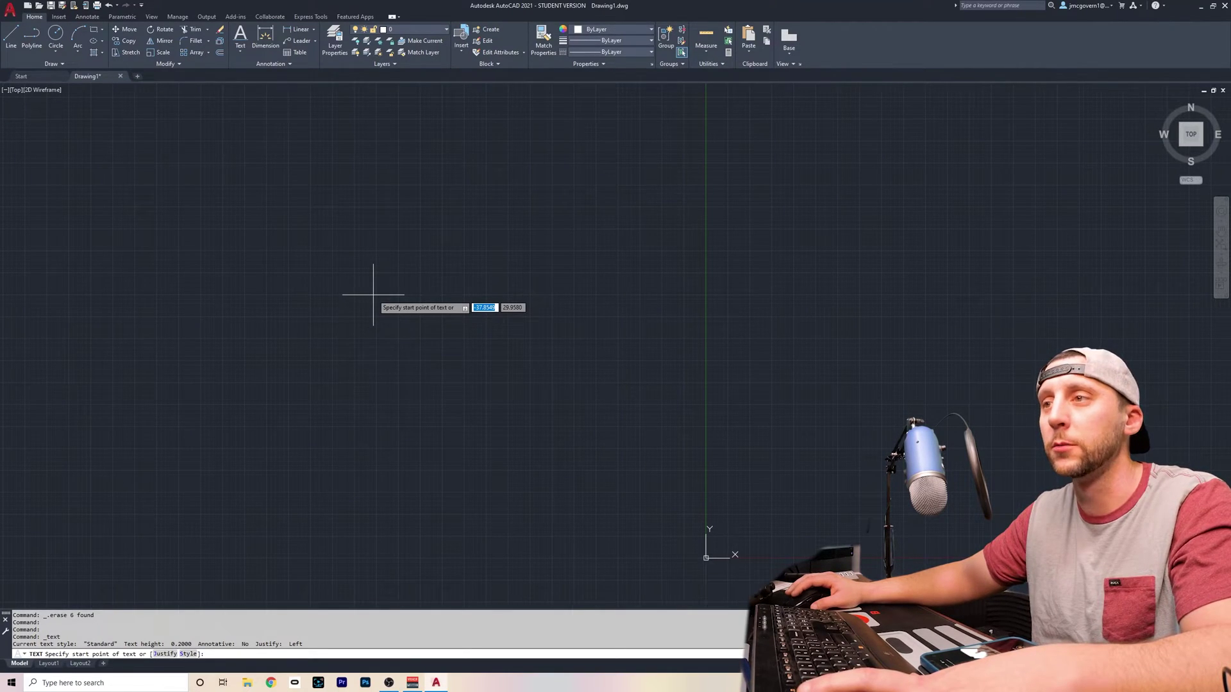
{"action": "type", "text": "0,0"}
{"action": "key", "text": "Return"}
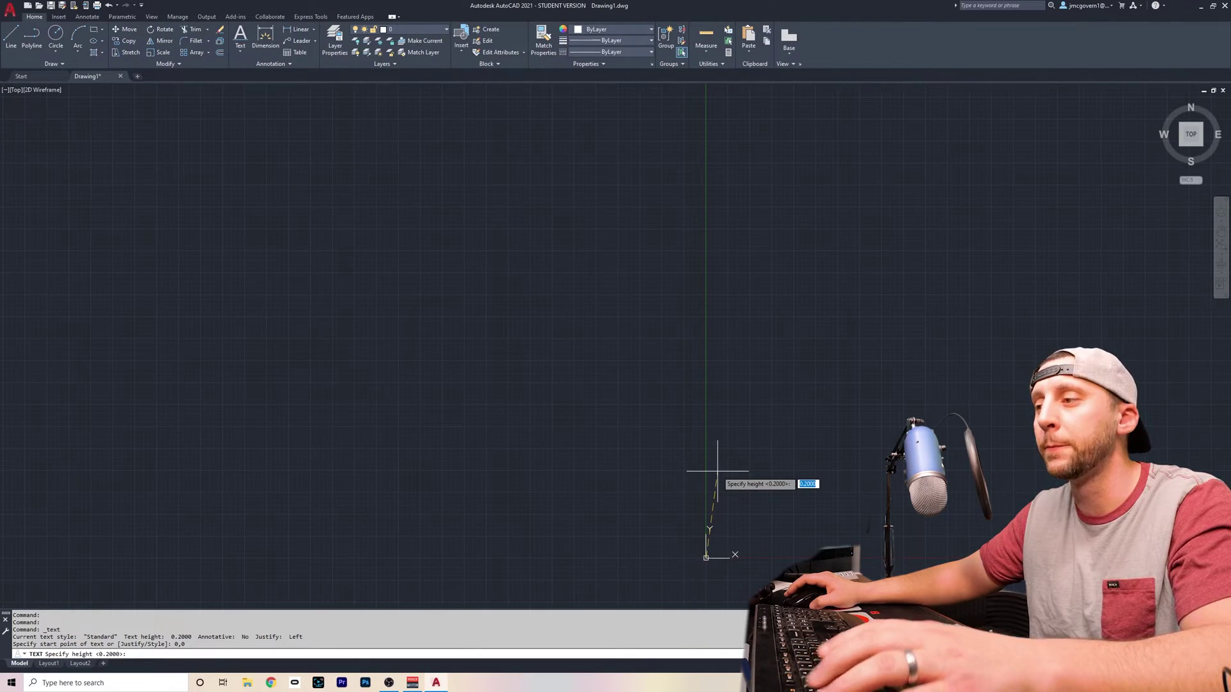
{"action": "mouse_move", "coordinate": [717, 471]}
{"action": "middle_mouse_down"}
{"action": "mouse_move", "coordinate": [822, 407]}
{"action": "mouse_move", "coordinate": [539, 260]}
{"action": "middle_mouse_up"}
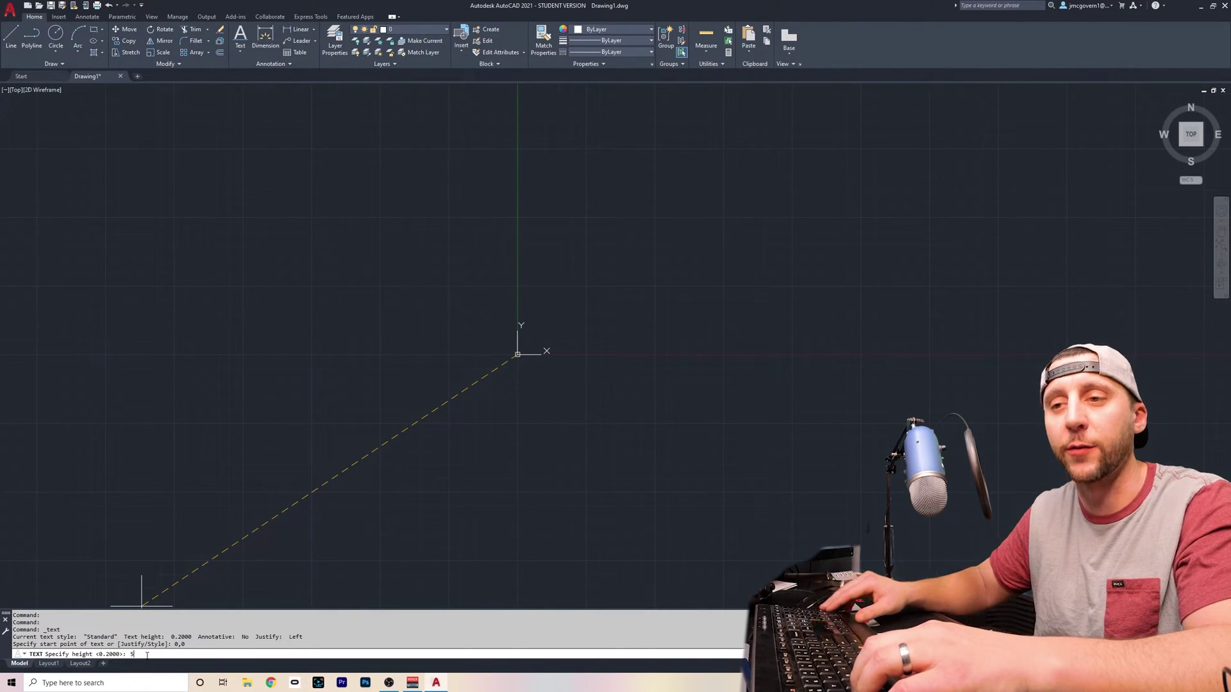
{"action": "key", "text": "Return"}
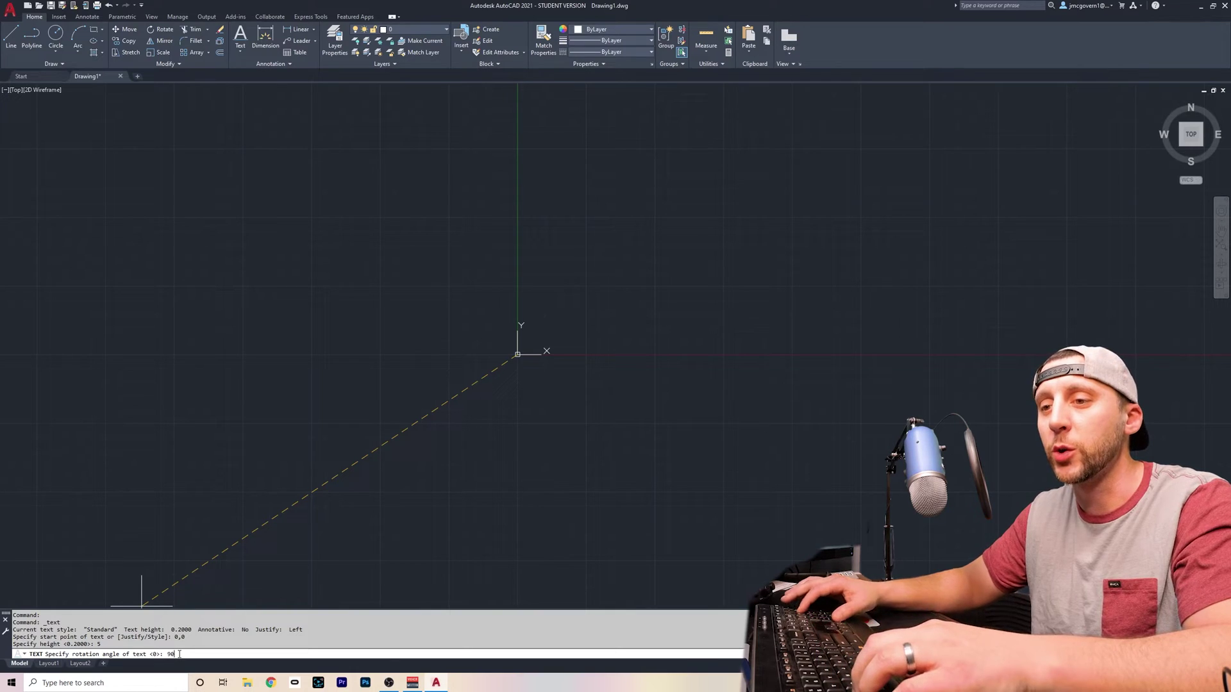
{"action": "key", "text": "Return"}
{"action": "type", "text": "TYPE"}
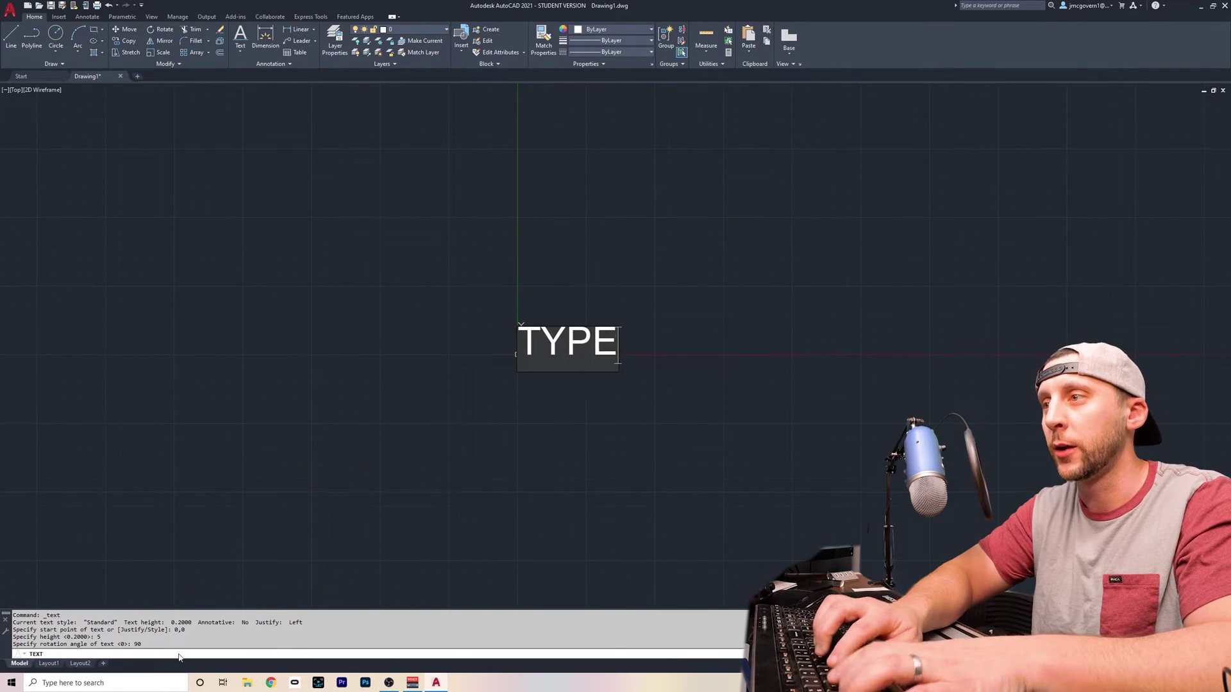
{"action": "type", "text": " YOUR TEXT"}
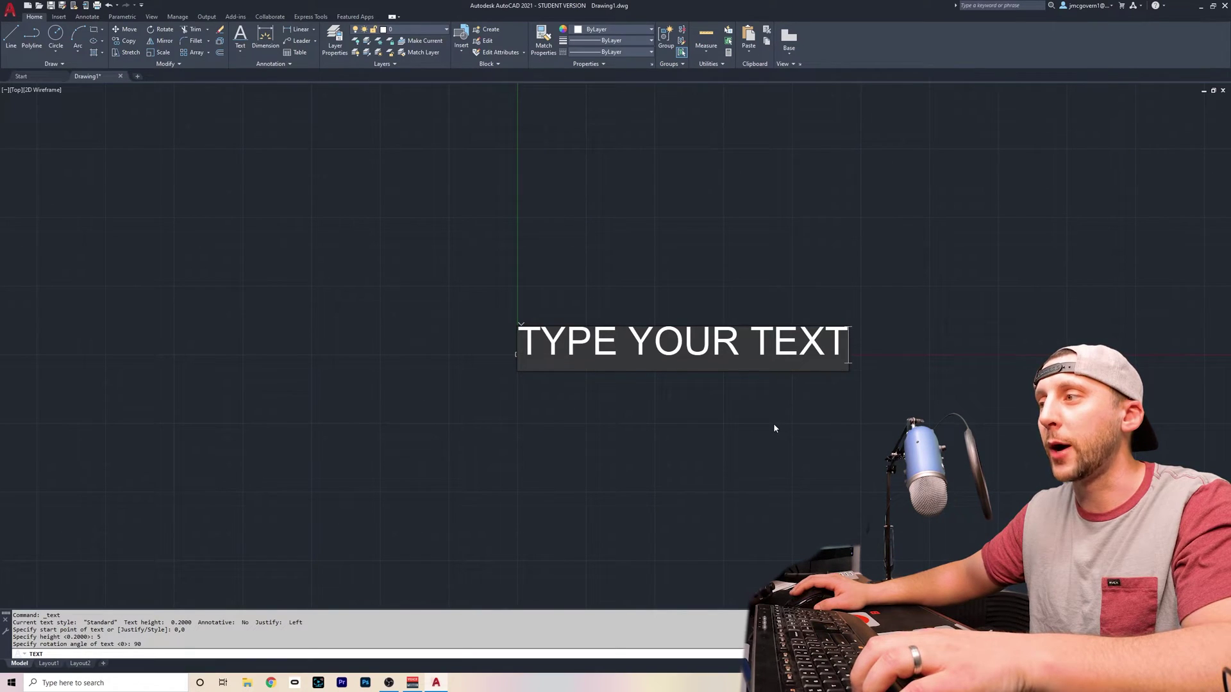
{"action": "key", "text": "Return"}
{"action": "key", "text": "Return"}
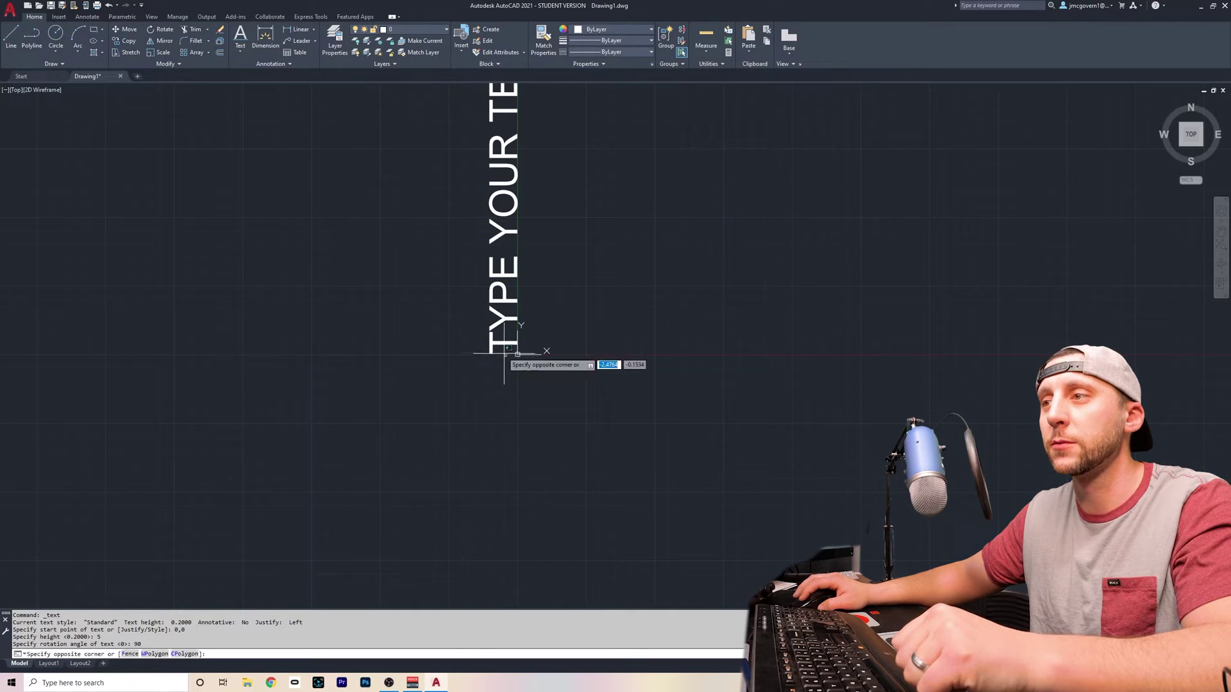
Step: Start single-line text at a picked point and type HELLO WORLD! at height 5, rotation 90
{"action": "key", "text": "Escape"}
{"action": "left_click", "coordinate": [243, 52]}
{"action": "left_click", "coordinate": [260, 86]}
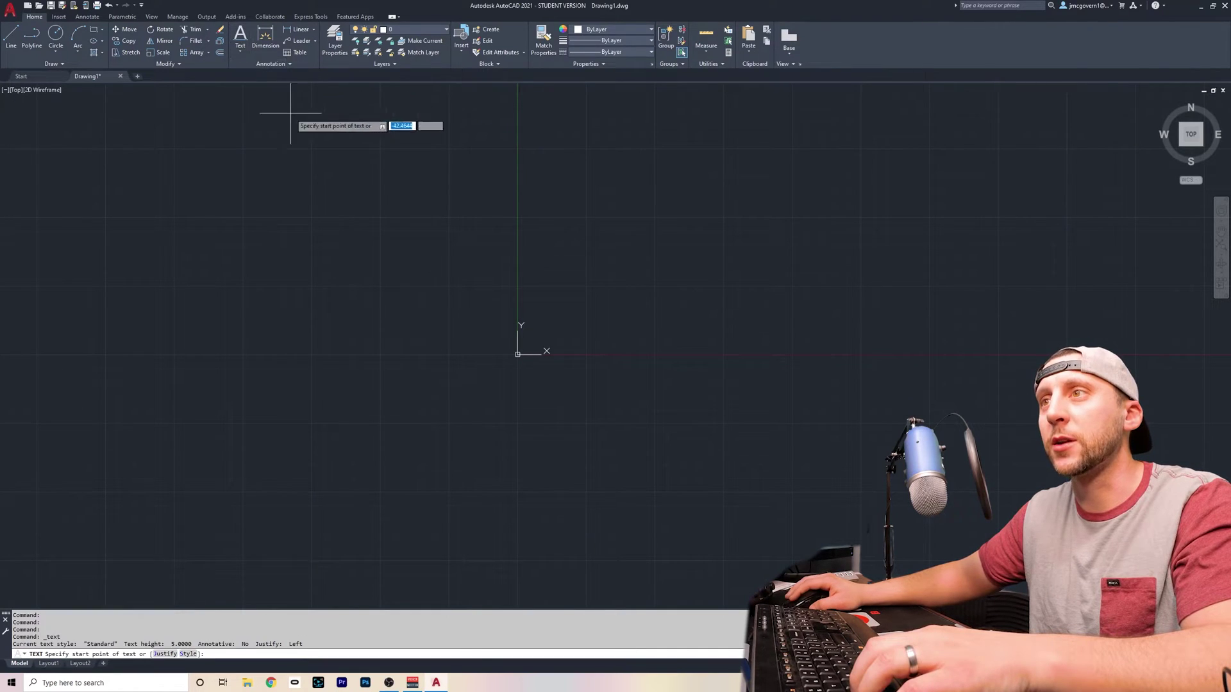
{"action": "left_click", "coordinate": [418, 253]}
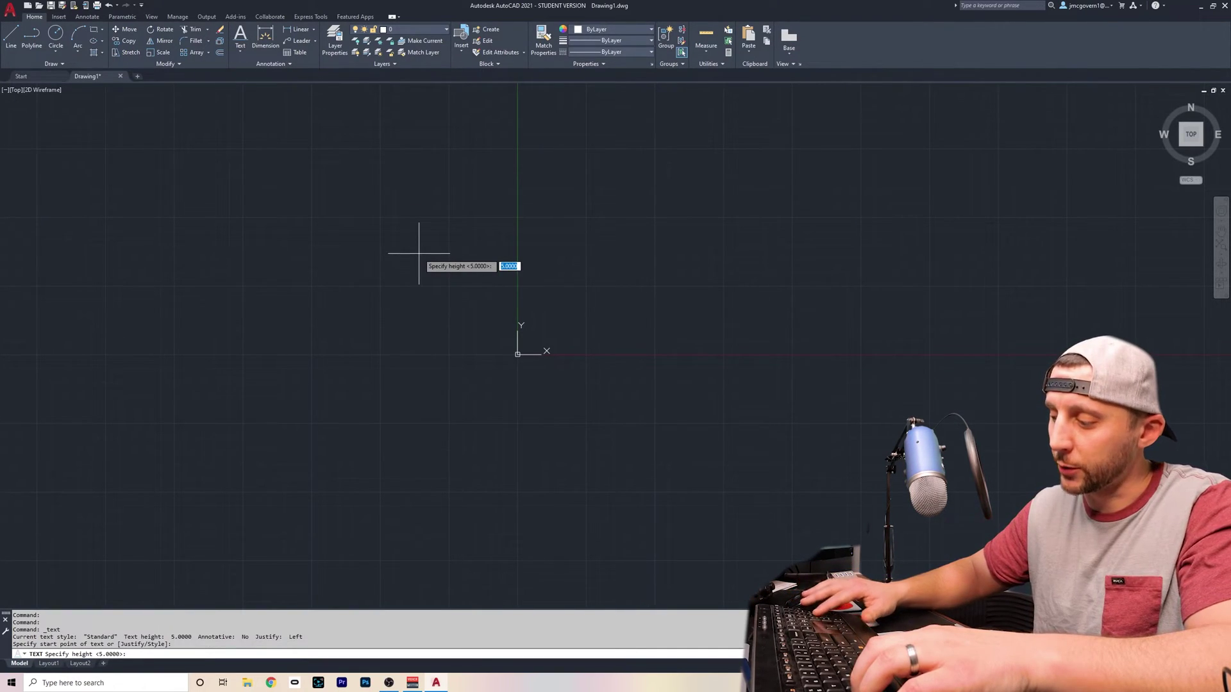
{"action": "type", "text": "5"}
{"action": "key", "text": "Return"}
{"action": "type", "text": "9"}
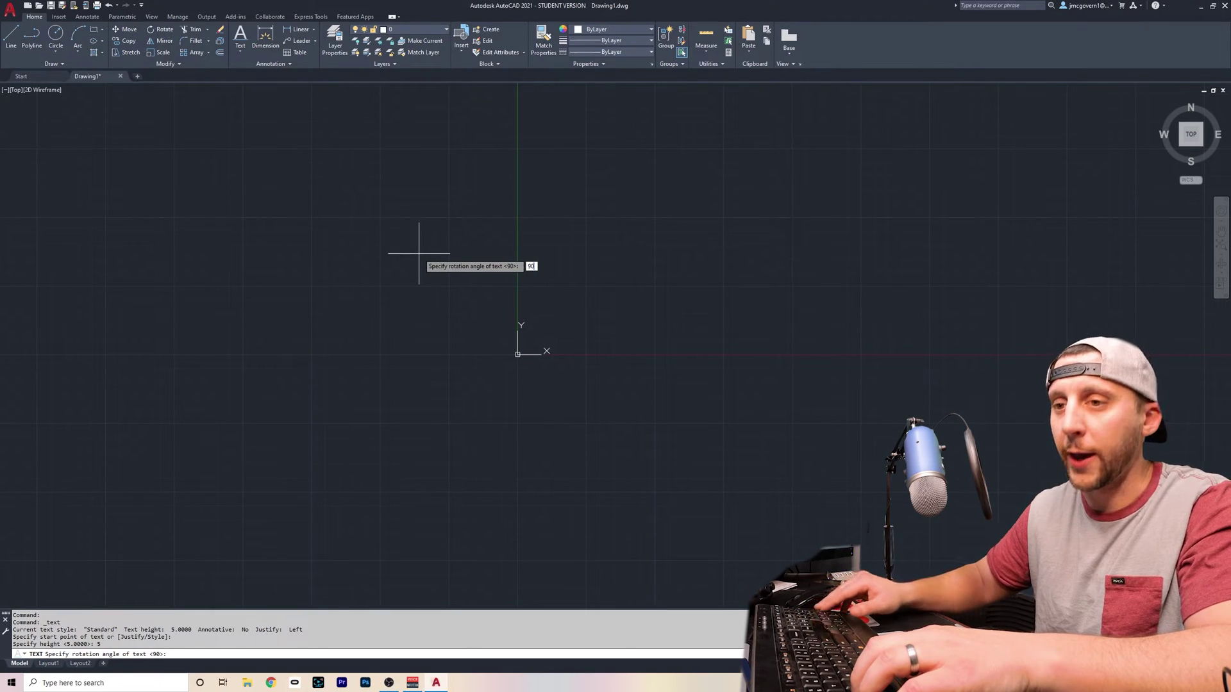
{"action": "type", "text": "0"}
{"action": "key", "text": "Return"}
{"action": "type", "text": "HELLO WORLD!"}
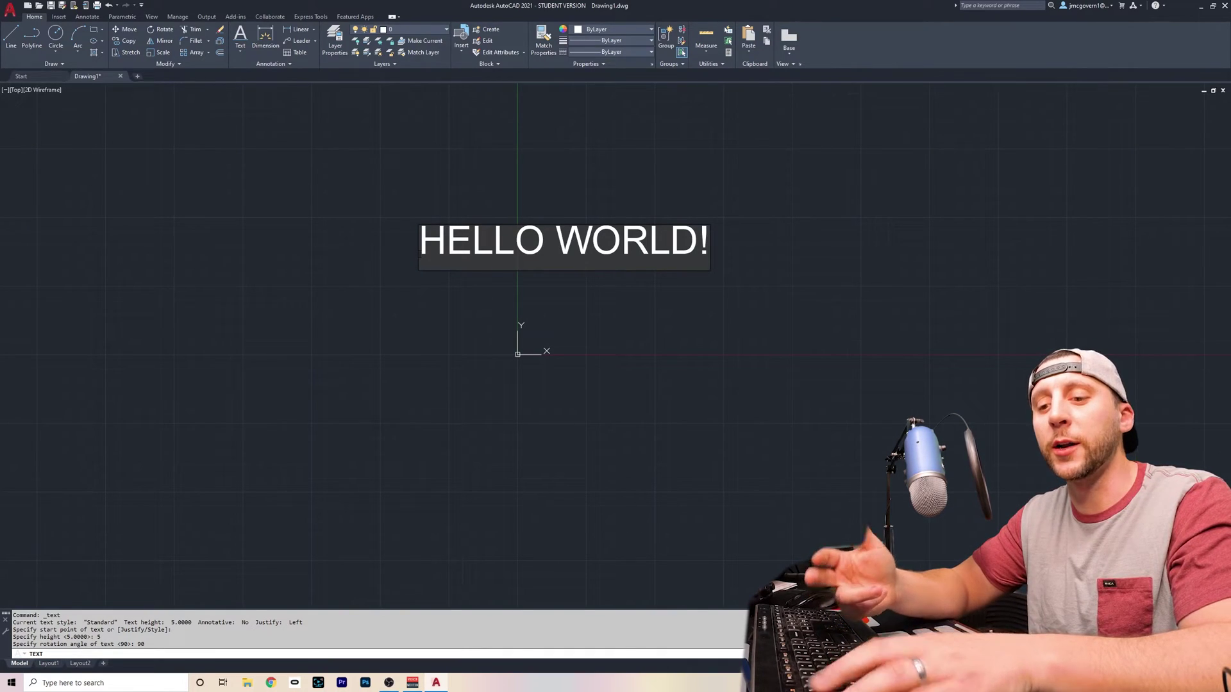
Step: Add a second vertical text line reading ANOTHER TEXT BOX to the right of it
{"action": "left_click", "coordinate": [651, 308]}
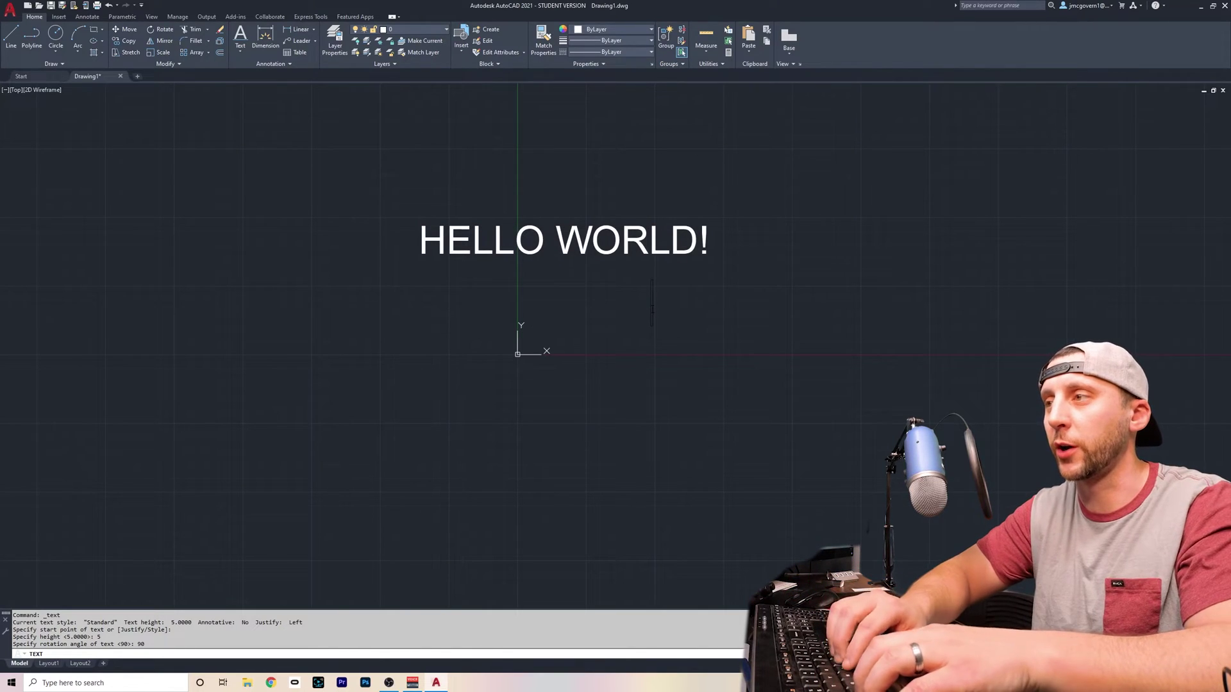
{"action": "type", "text": "ANOTHER TEXT BOXC"}
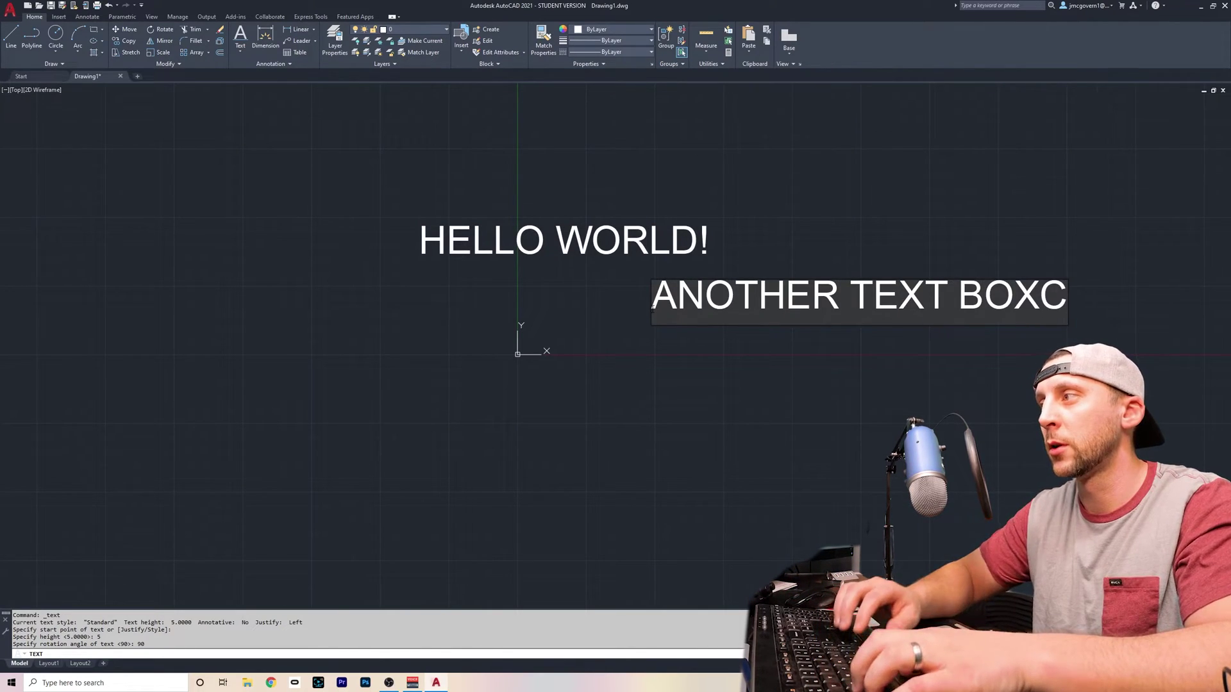
{"action": "key", "text": "BackSpace"}
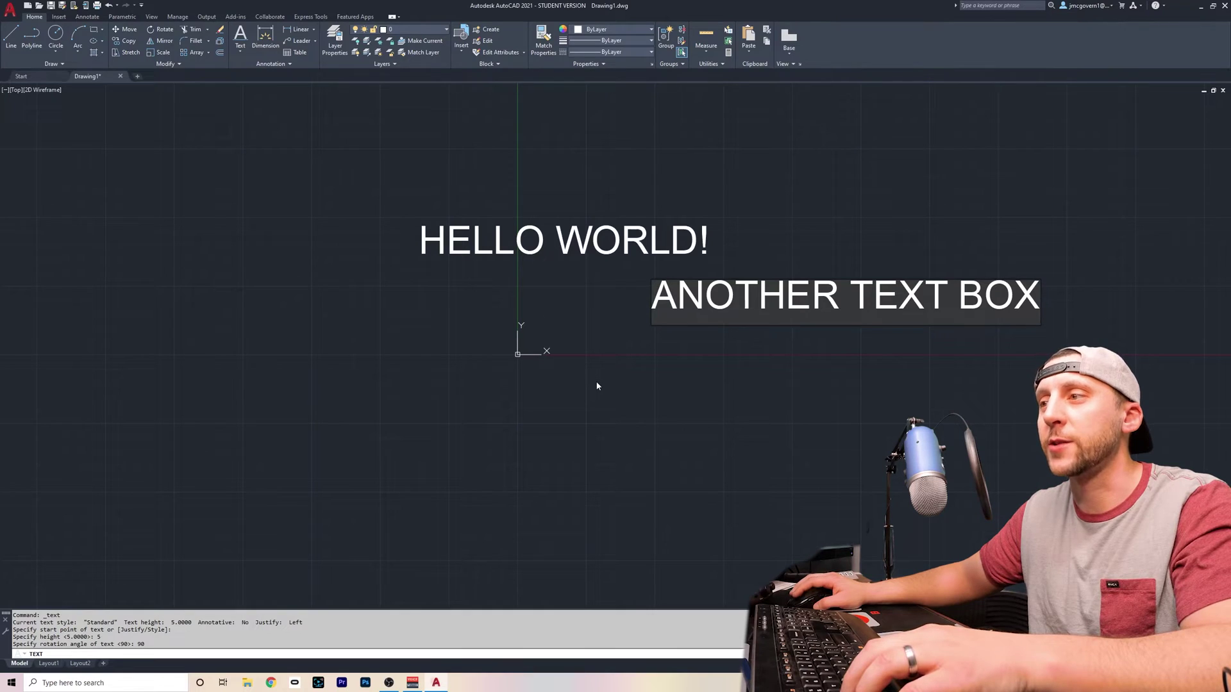
{"action": "key", "text": "Escape"}
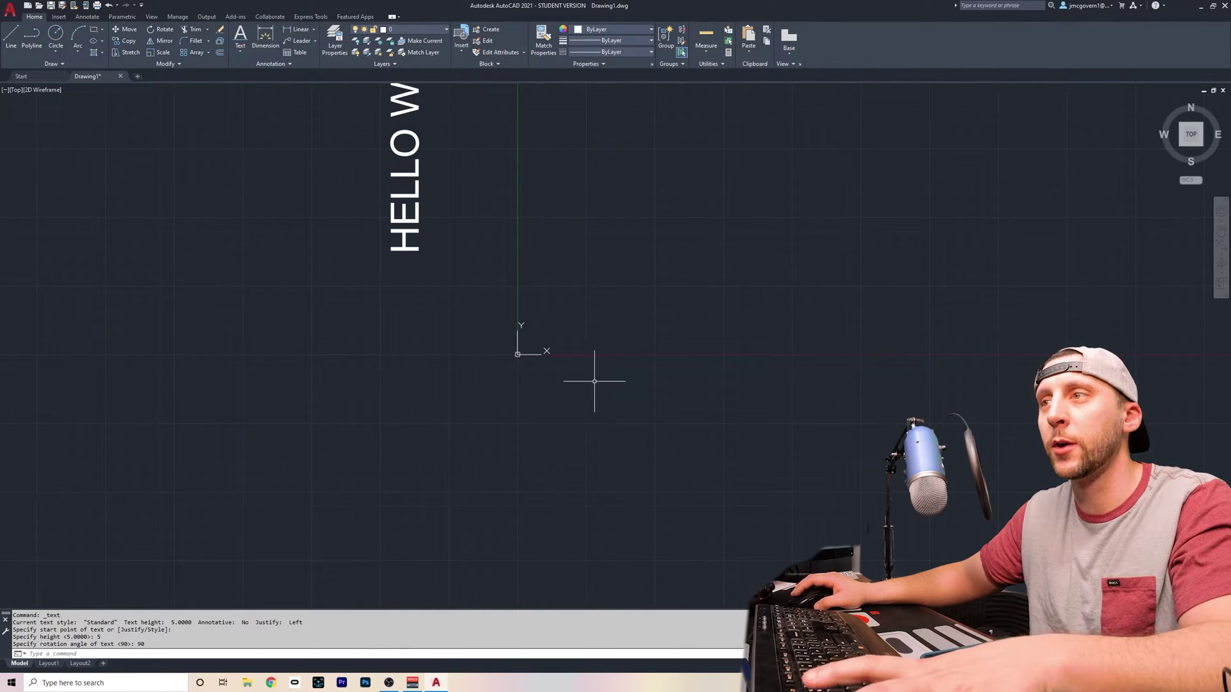
{"action": "scroll", "coordinate": [529, 340], "scroll_direction": "down", "scroll_amount": 4}
Step: Select the text for erasing and draw a rectangle 10 wide by 5 tall from a picked corner
{"action": "middle_click_drag", "start_coordinate": [530, 286], "coordinate": [599, 365]}
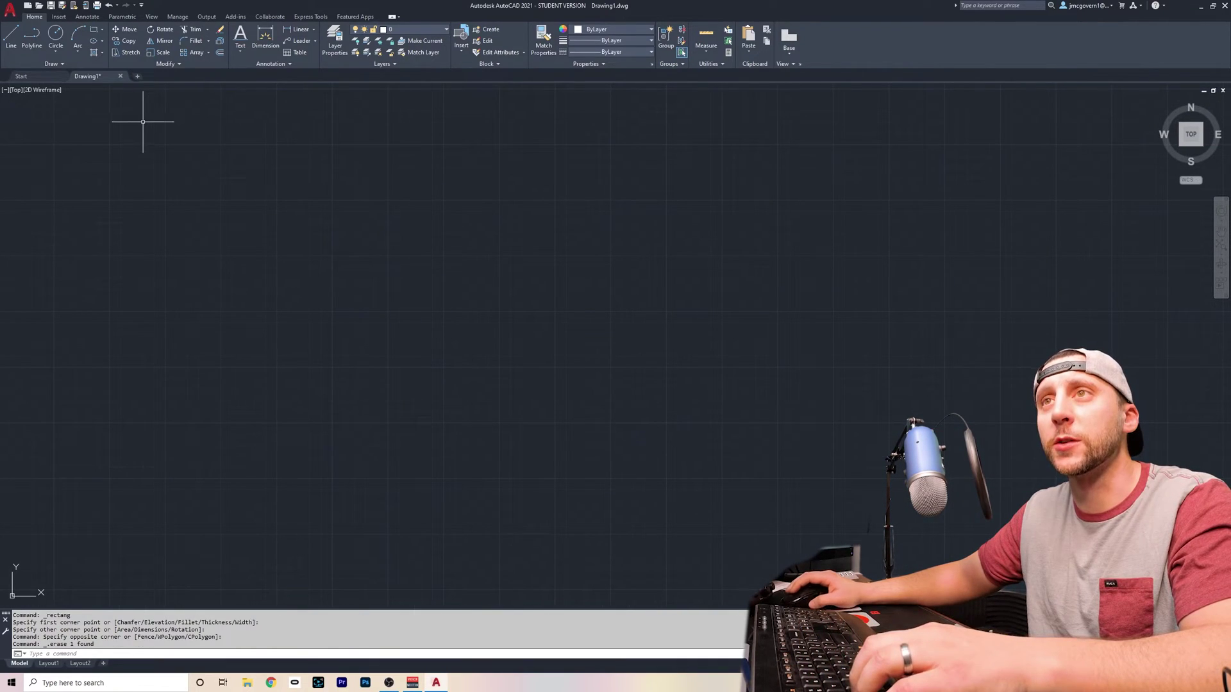
{"action": "left_click", "coordinate": [93, 29]}
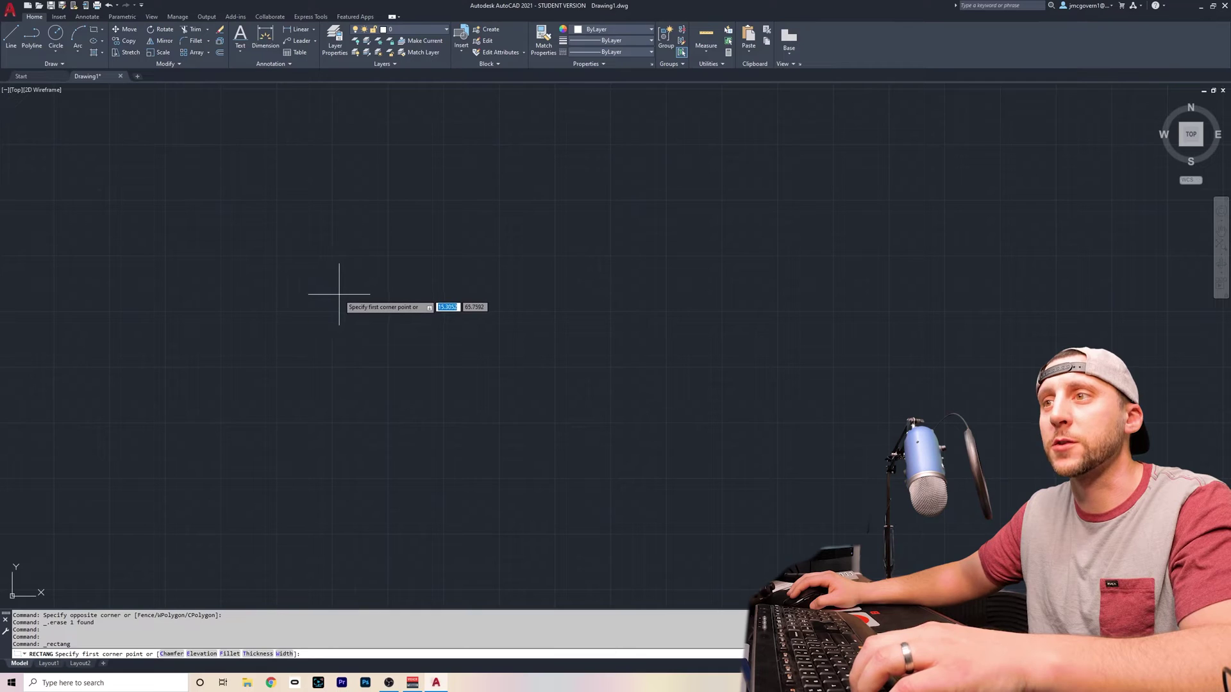
{"action": "left_click", "coordinate": [339, 295]}
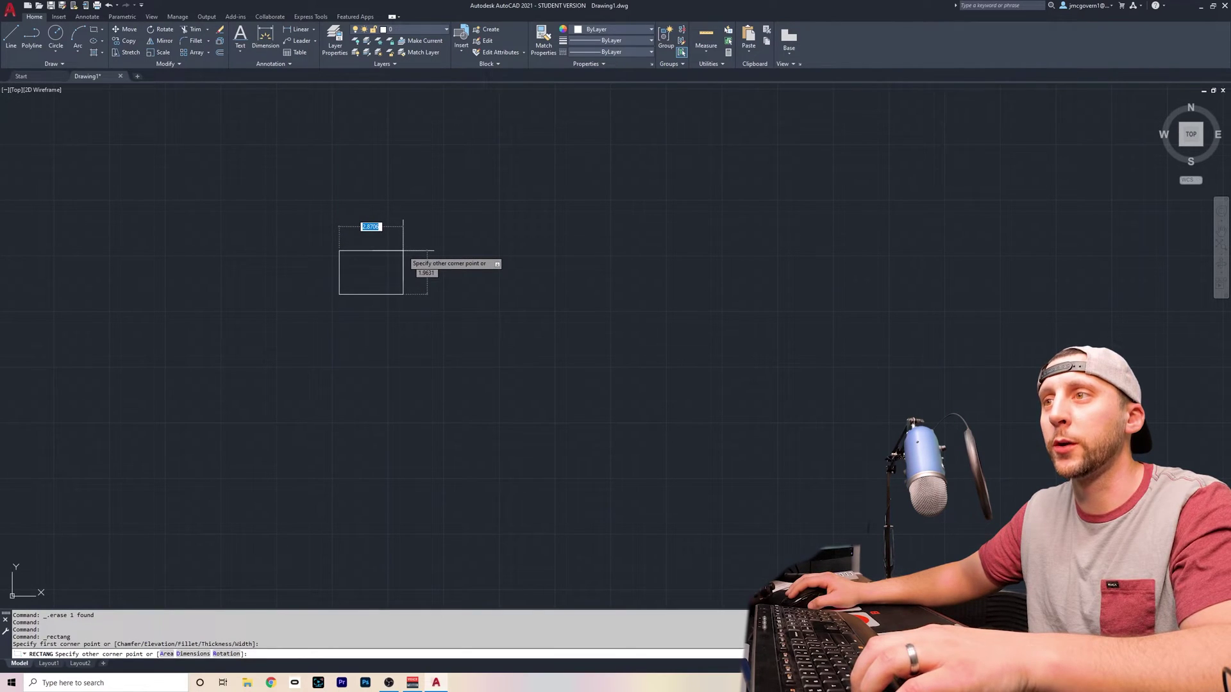
{"action": "type", "text": "10"}
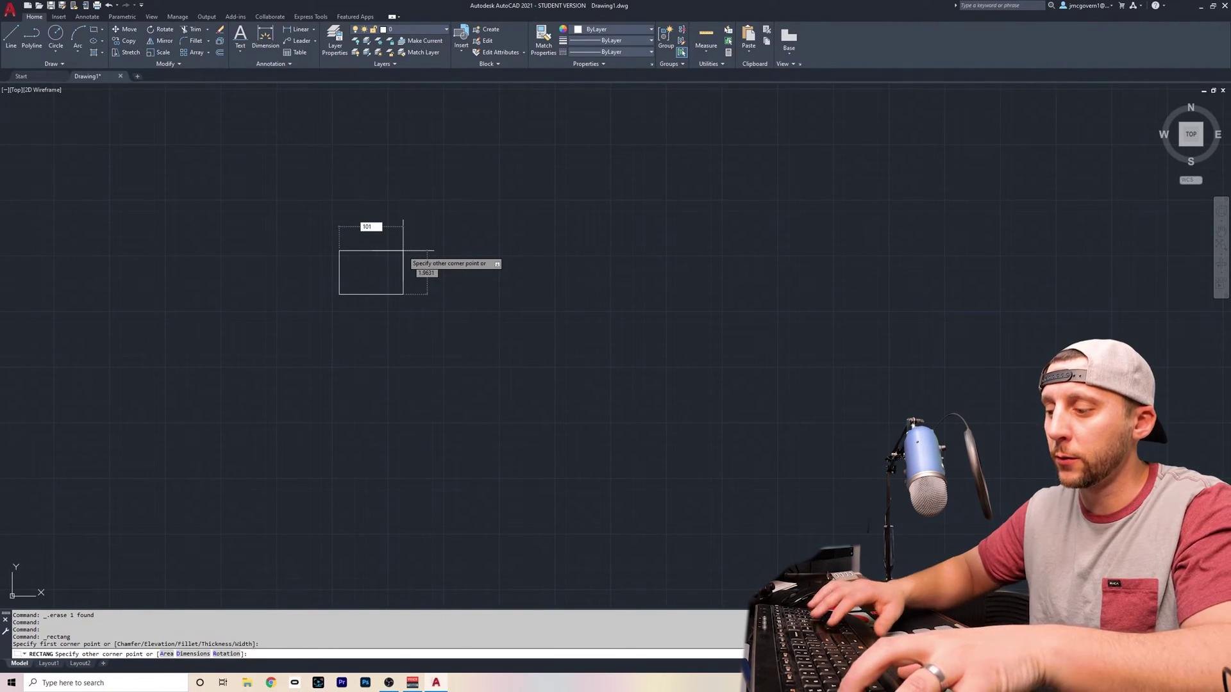
{"action": "key", "text": "Tab"}
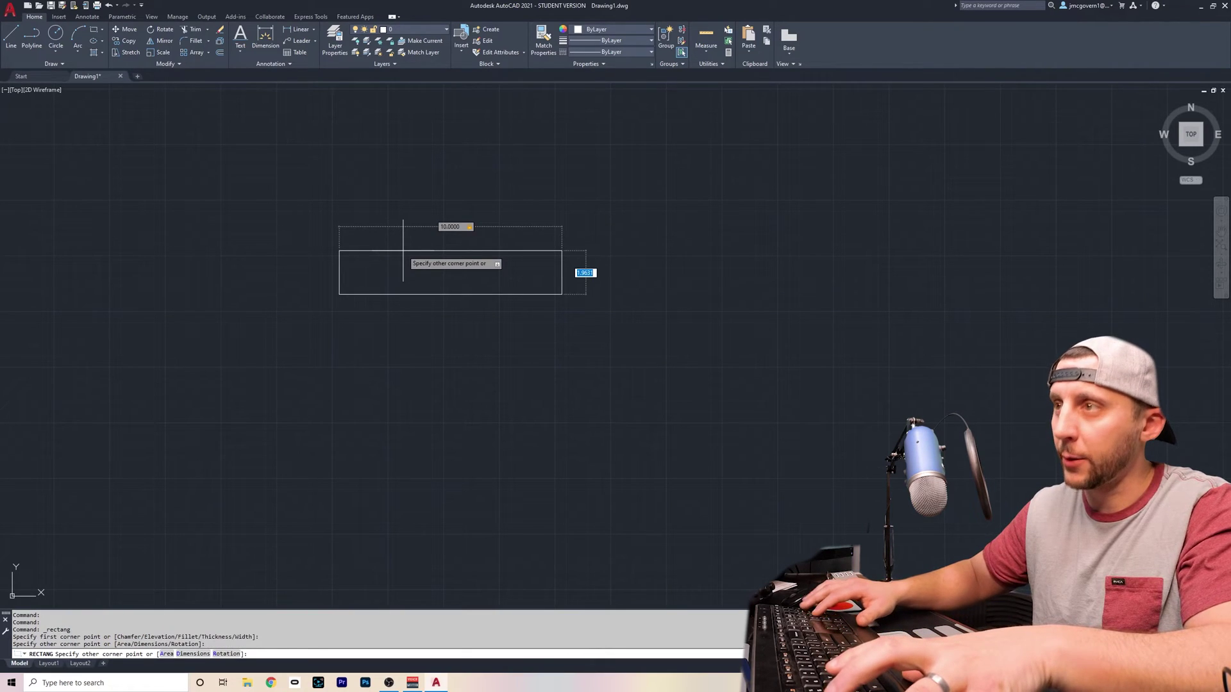
{"action": "type", "text": "5"}
{"action": "key", "text": "Return"}
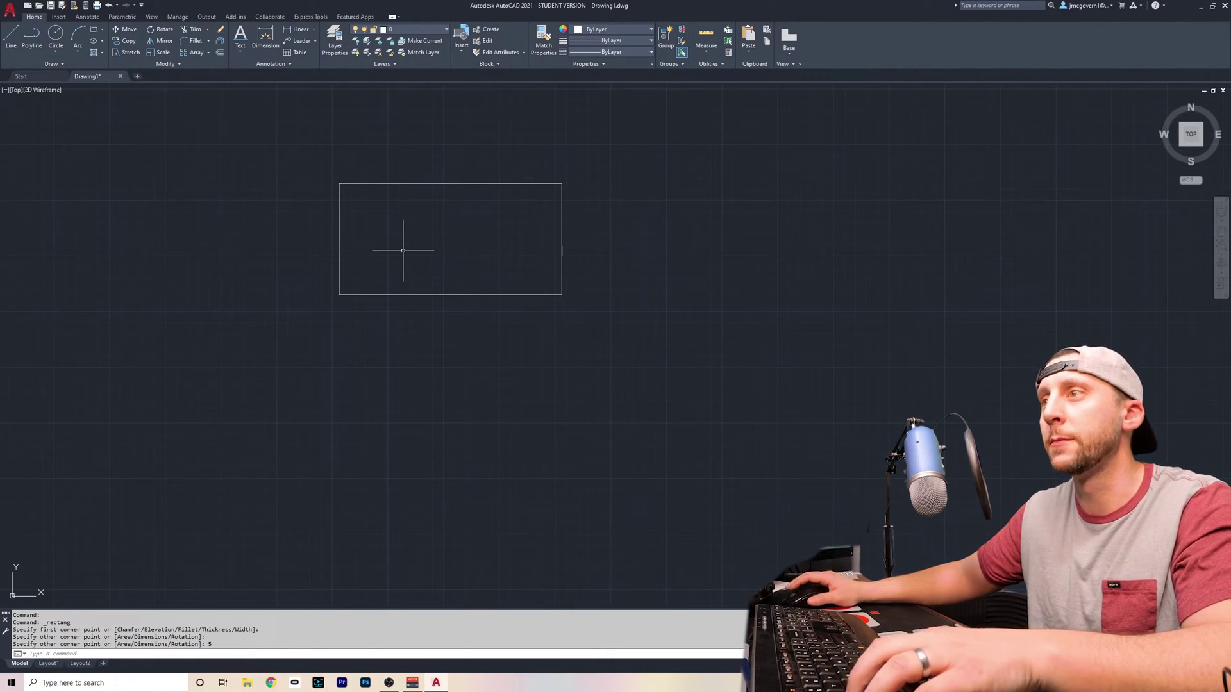
Step: Dimension the rectangle's top edge as 10.0000 and its right edge as 5.0000
{"action": "left_click", "coordinate": [267, 39]}
{"action": "left_click", "coordinate": [339, 184]}
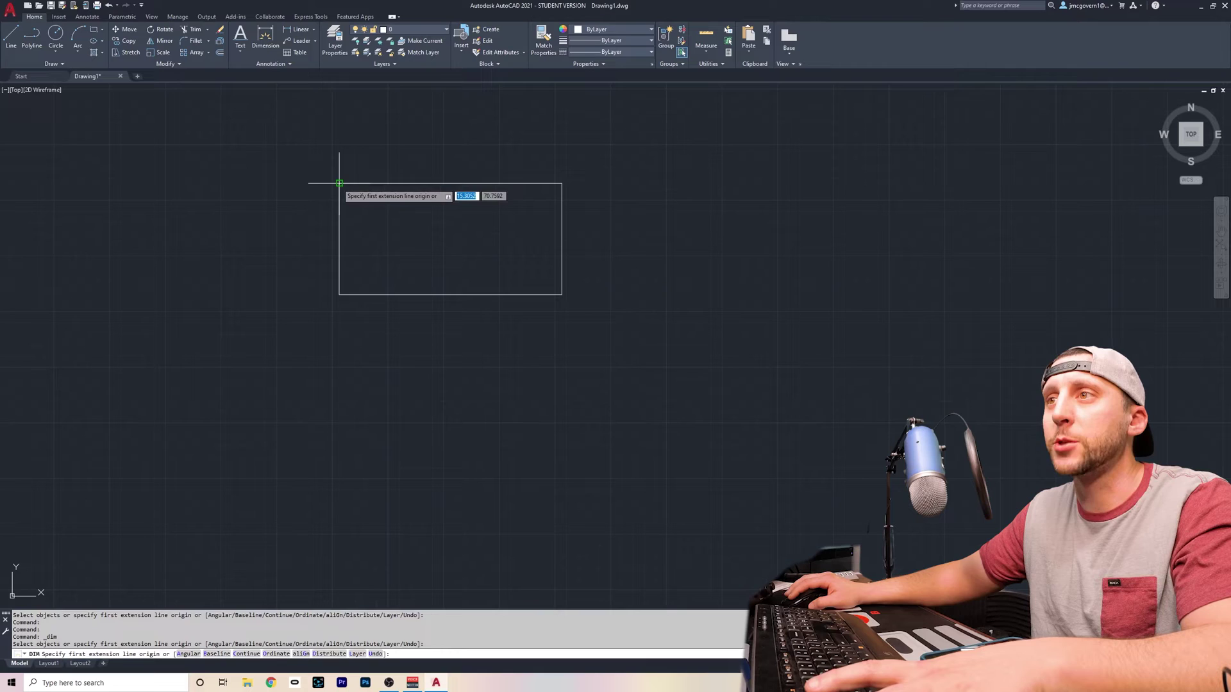
{"action": "left_click", "coordinate": [562, 184]}
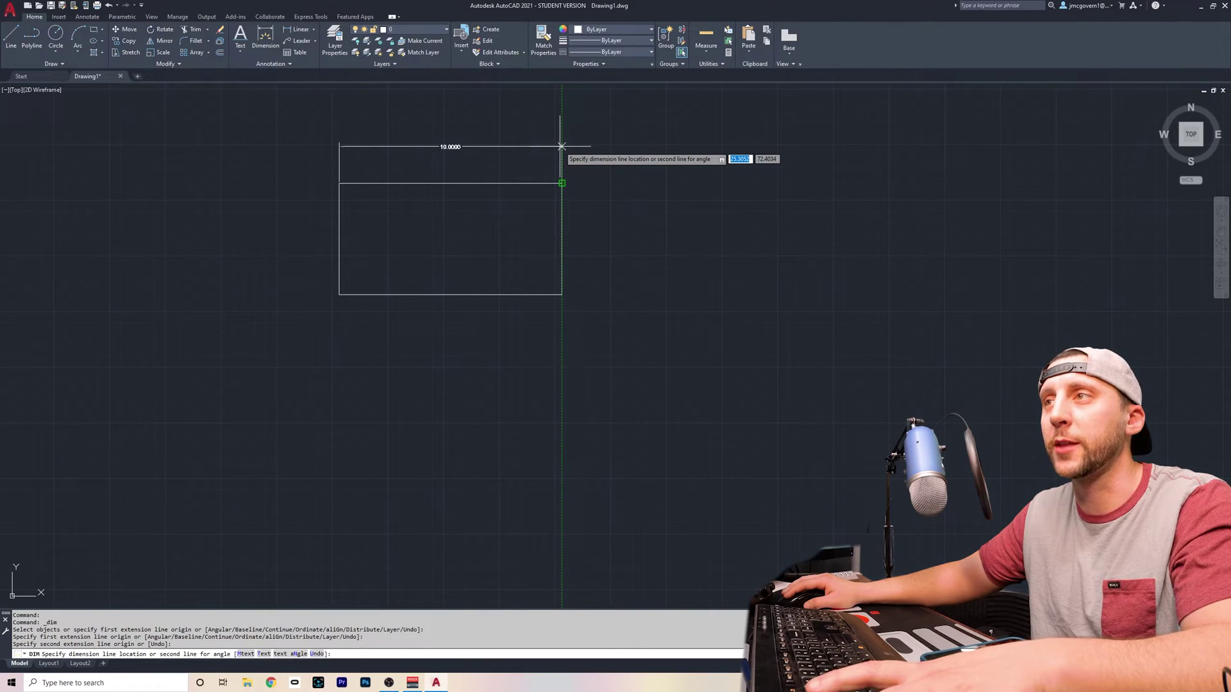
{"action": "left_click", "coordinate": [562, 146]}
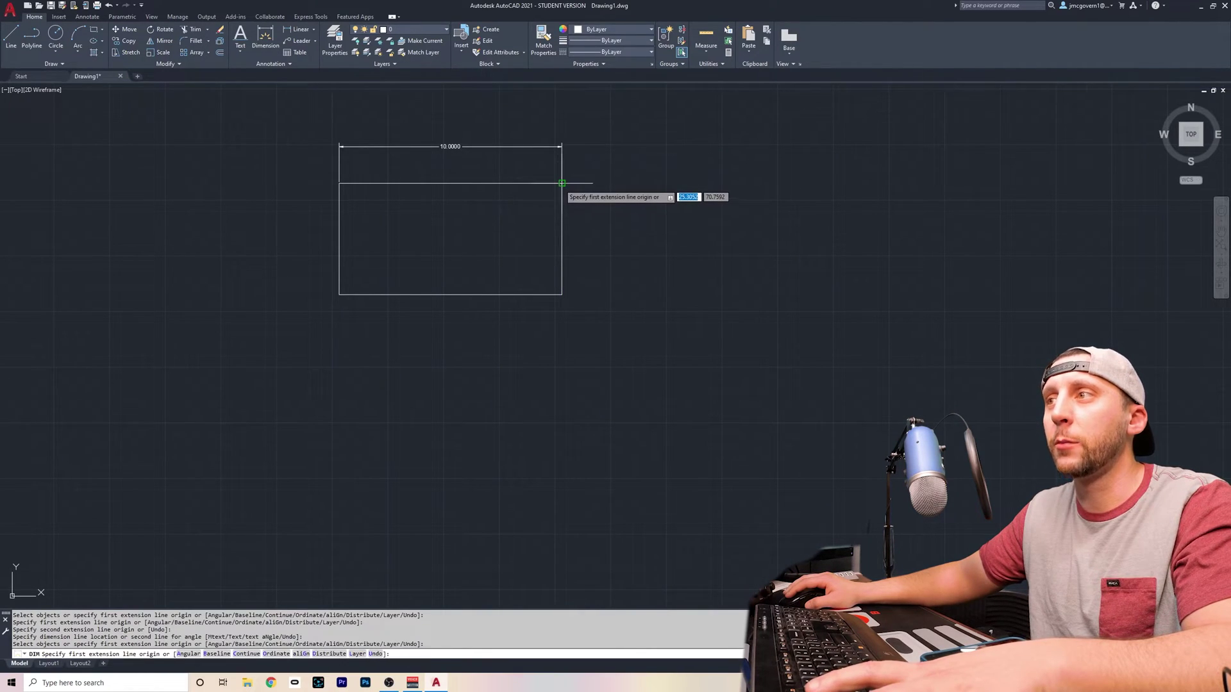
{"action": "left_click", "coordinate": [562, 183]}
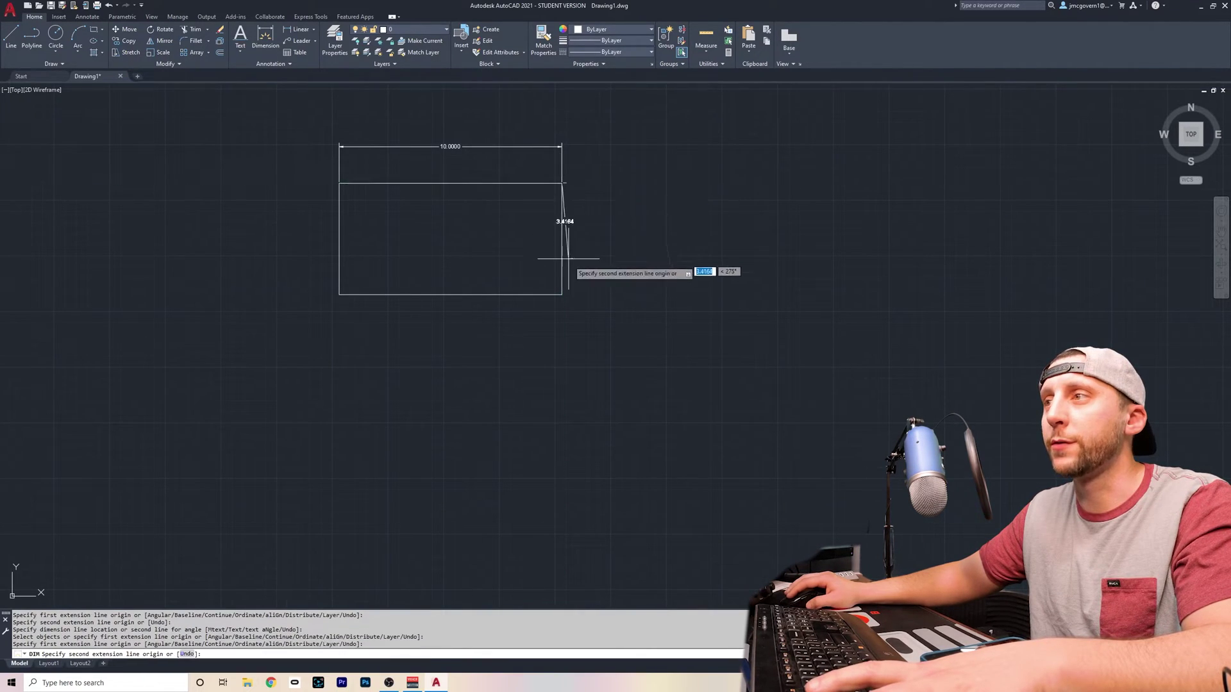
{"action": "left_click", "coordinate": [562, 295]}
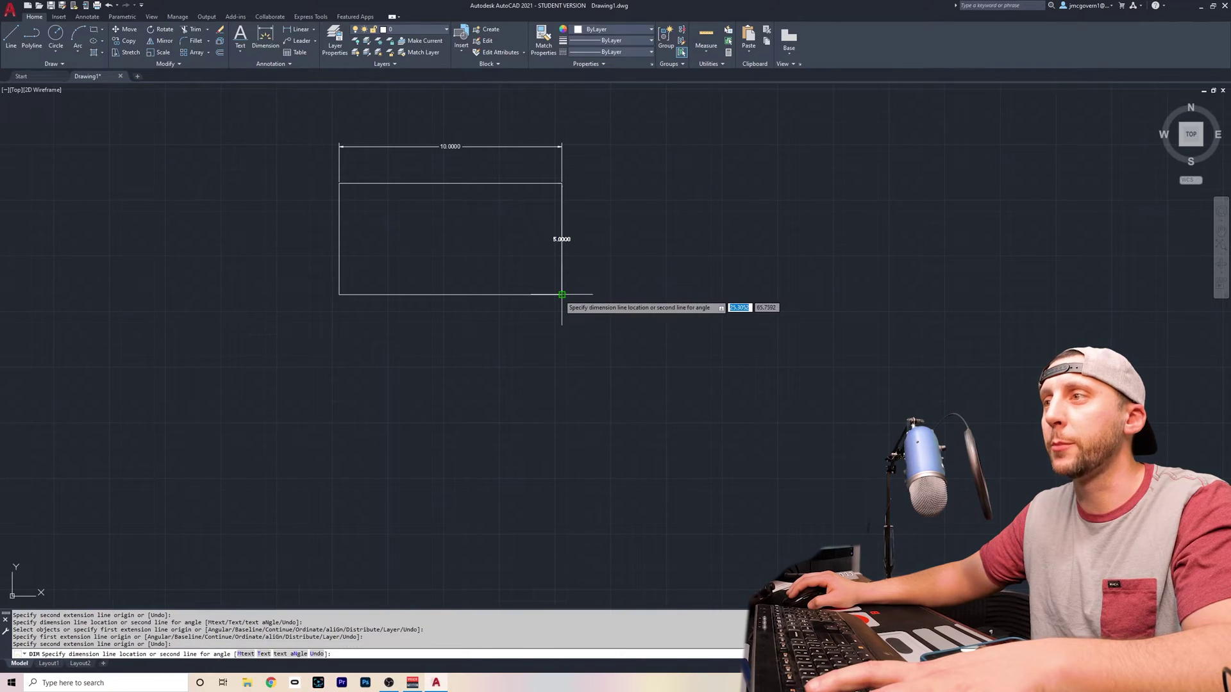
{"action": "left_click", "coordinate": [609, 291]}
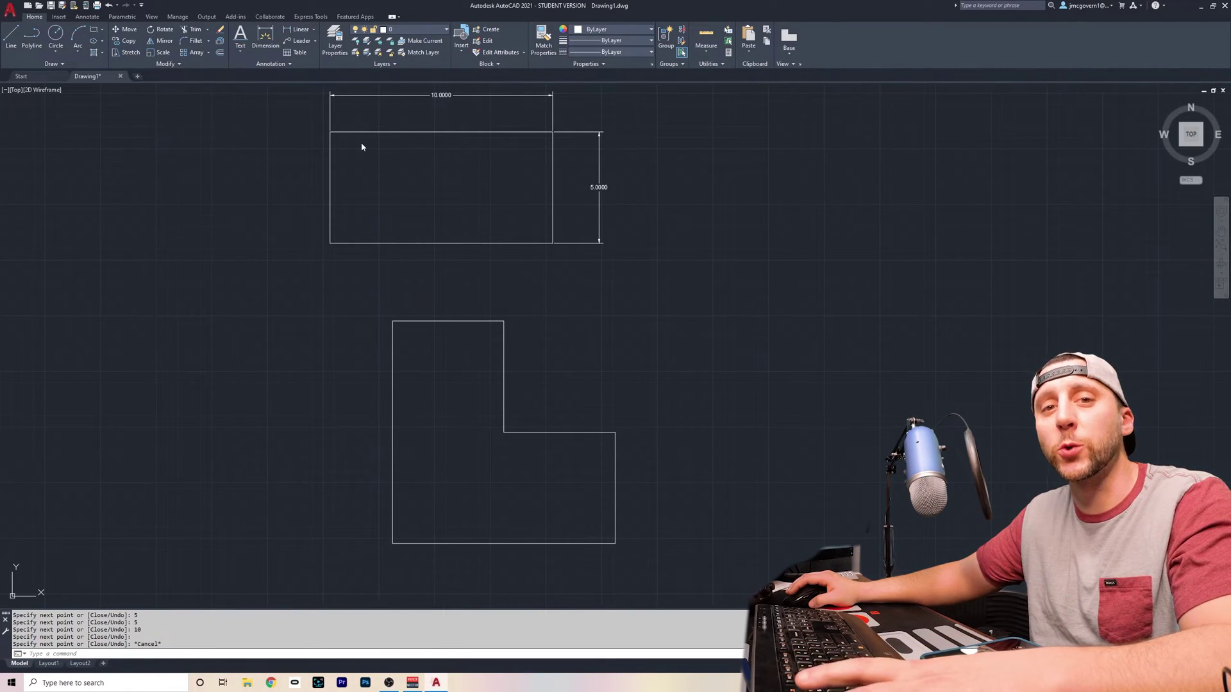
{"action": "left_click", "coordinate": [314, 30]}
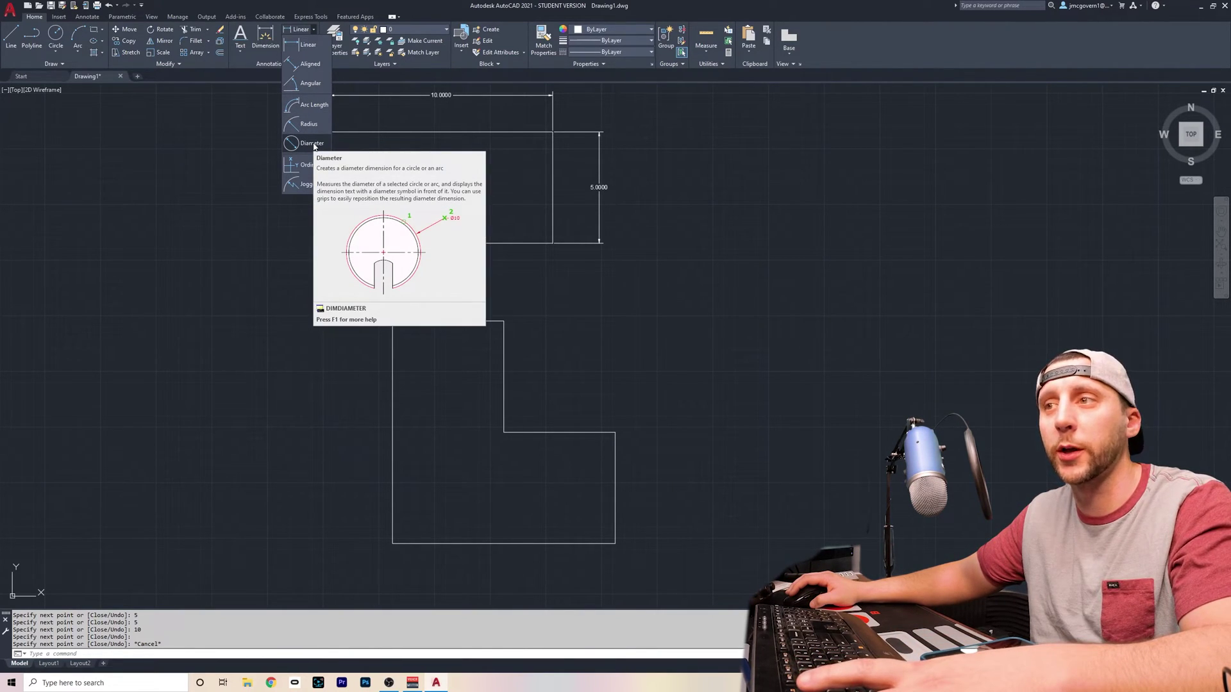
{"action": "key", "text": "Escape"}
{"action": "left_click", "coordinate": [55, 35]}
{"action": "left_click", "coordinate": [164, 215]}
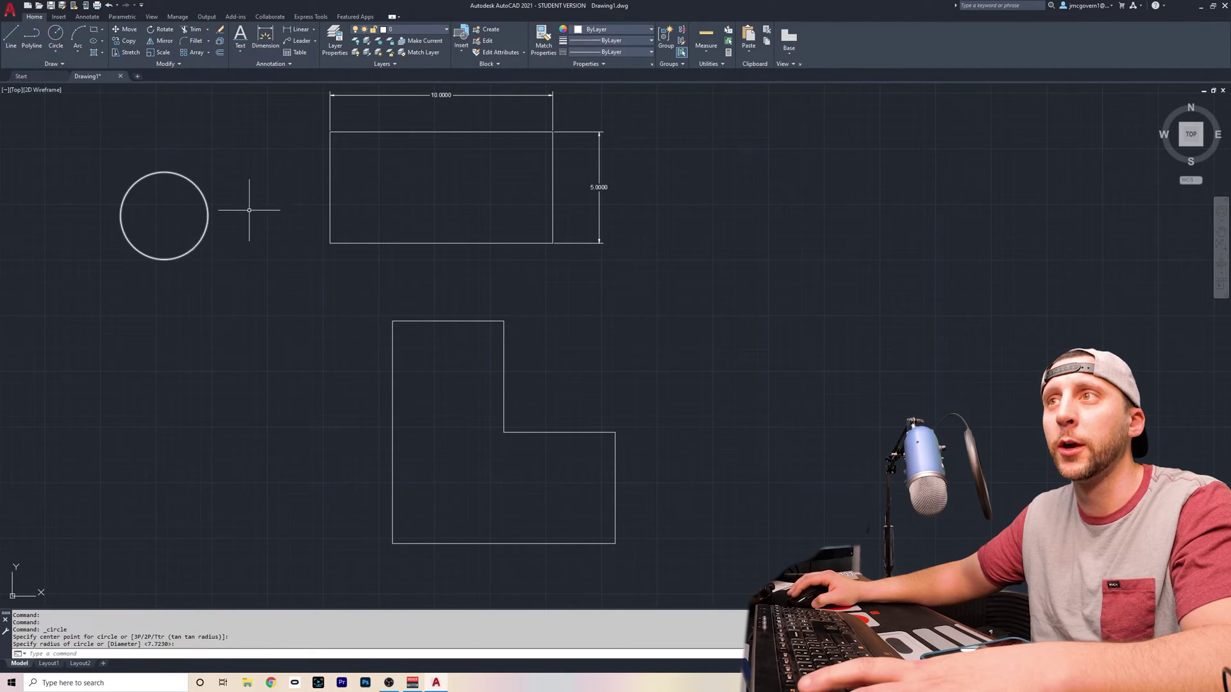
{"action": "left_click", "coordinate": [314, 29]}
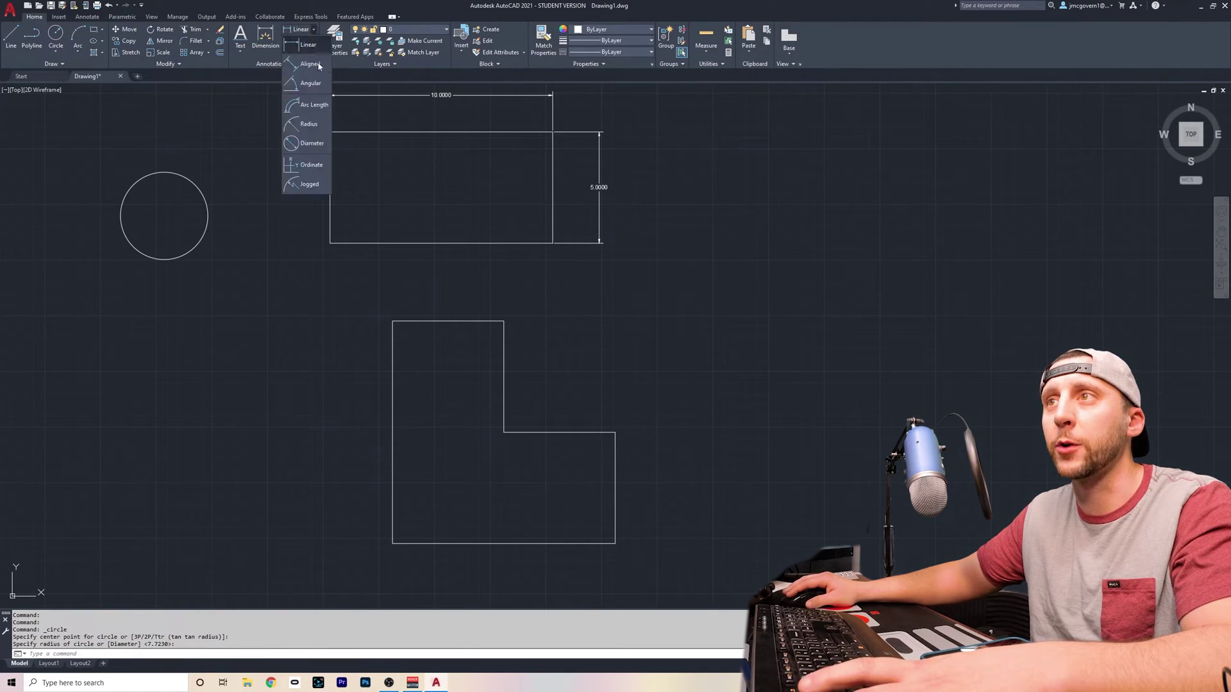
{"action": "left_click", "coordinate": [317, 143]}
{"action": "left_click", "coordinate": [206, 200]}
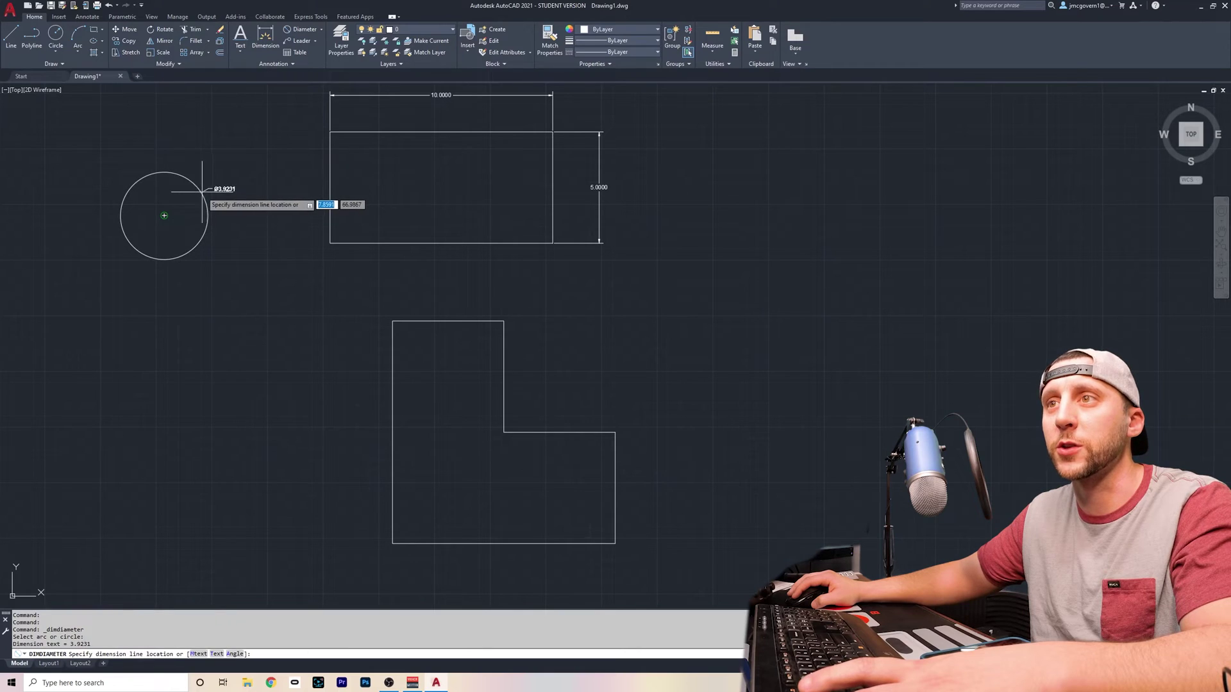
{"action": "left_click", "coordinate": [249, 250]}
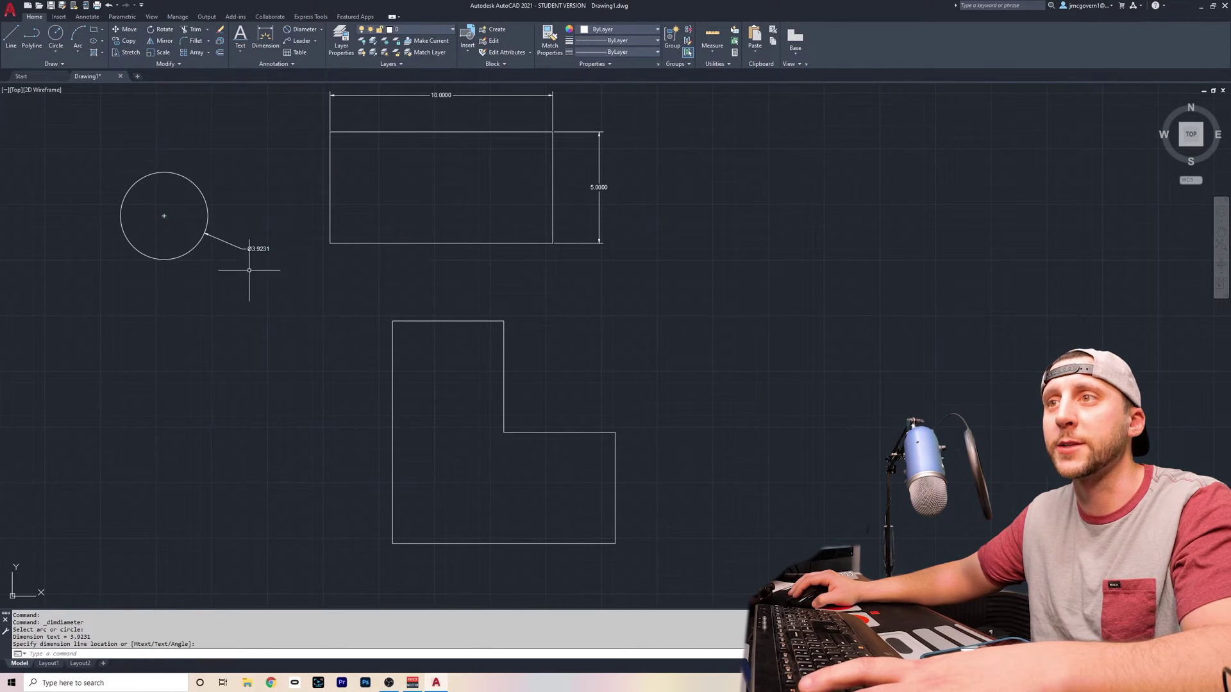
{"action": "scroll", "coordinate": [231, 261], "scroll_direction": "up", "scroll_amount": 4}
{"action": "scroll", "coordinate": [264, 281], "scroll_direction": "down", "scroll_amount": 2}
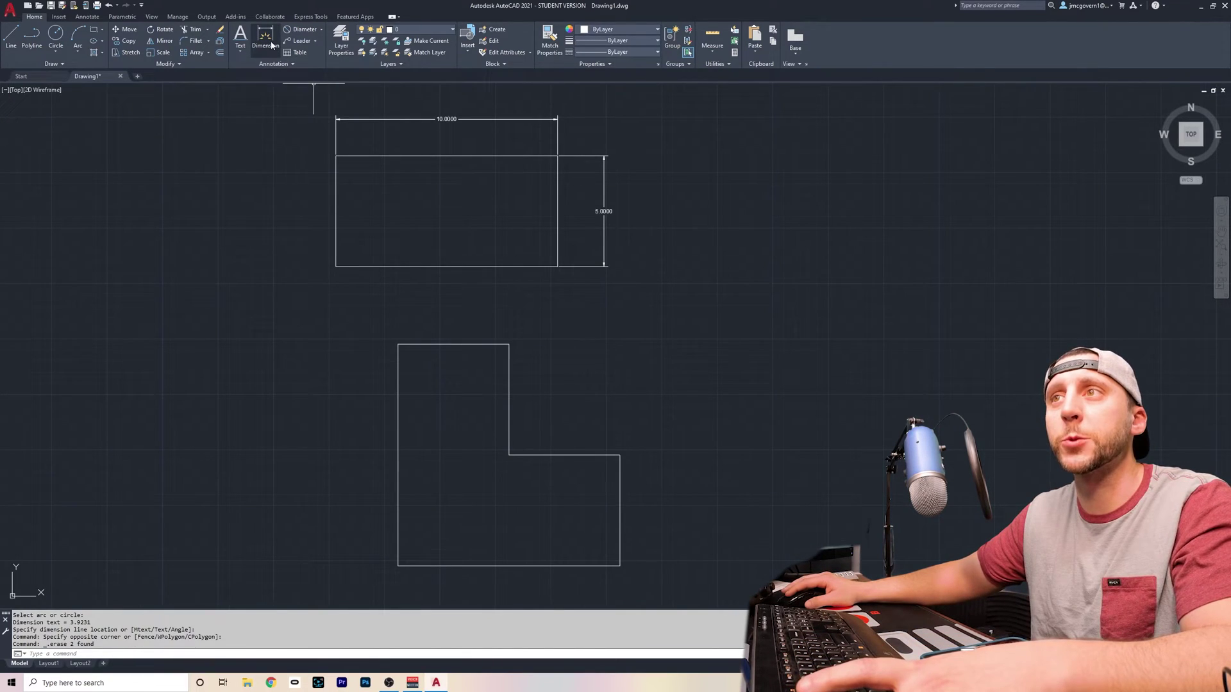
Step: Try a general dimension across the L-shape's corners, then cancel the diagonal 14.1421 result
{"action": "left_click", "coordinate": [322, 29]}
{"action": "left_click", "coordinate": [303, 64]}
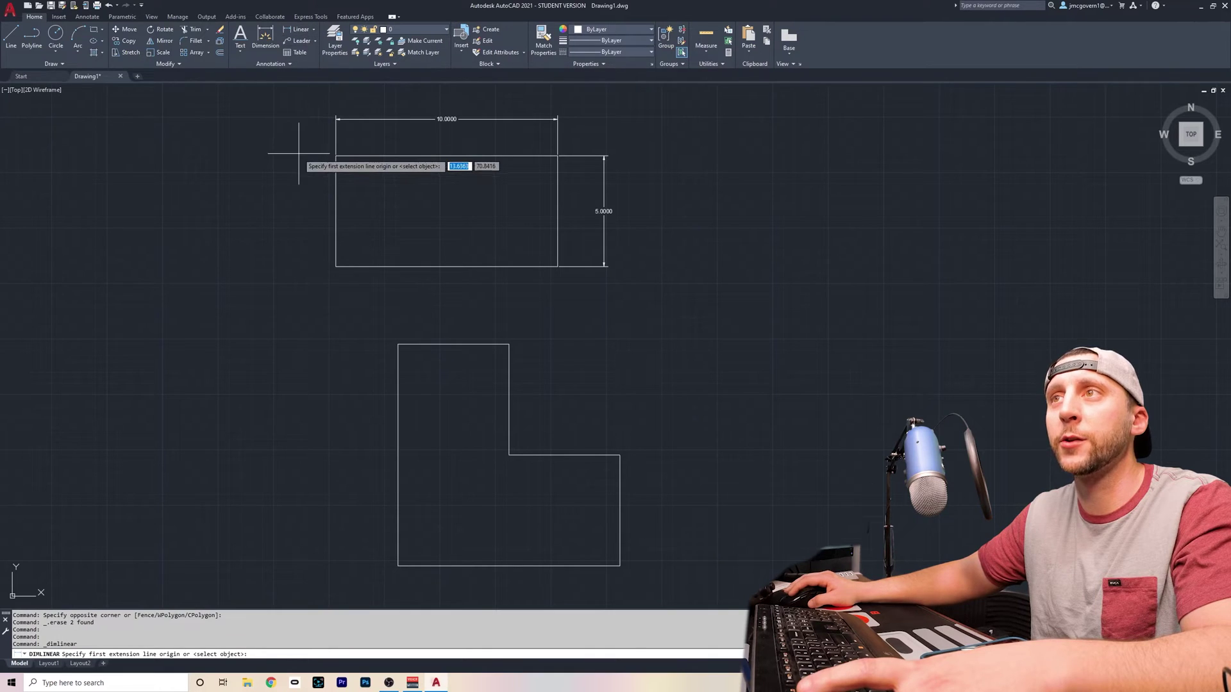
{"action": "left_click", "coordinate": [266, 38]}
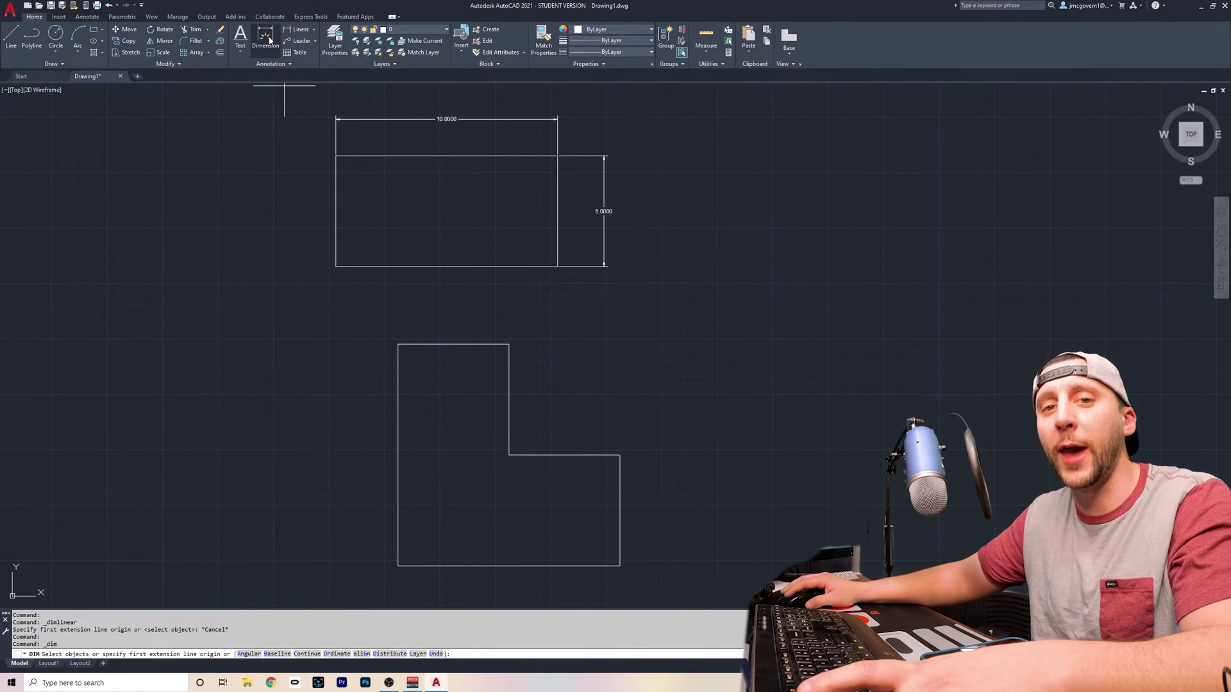
{"action": "left_click", "coordinate": [398, 344]}
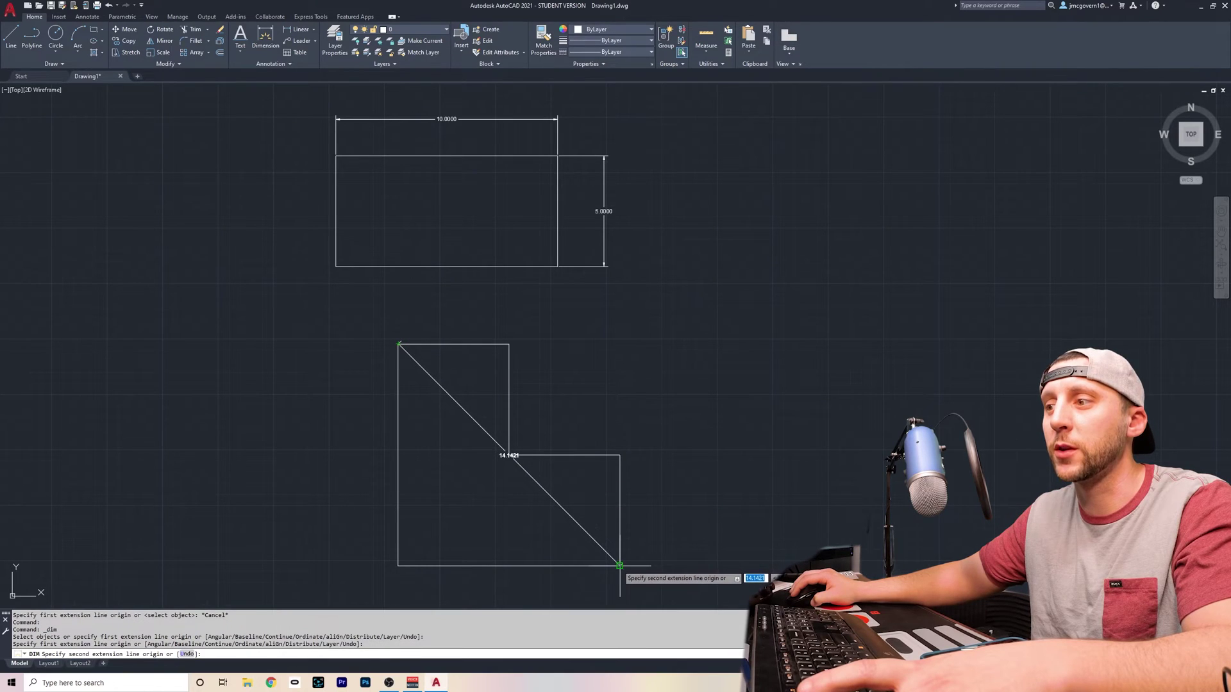
{"action": "left_click", "coordinate": [620, 566]}
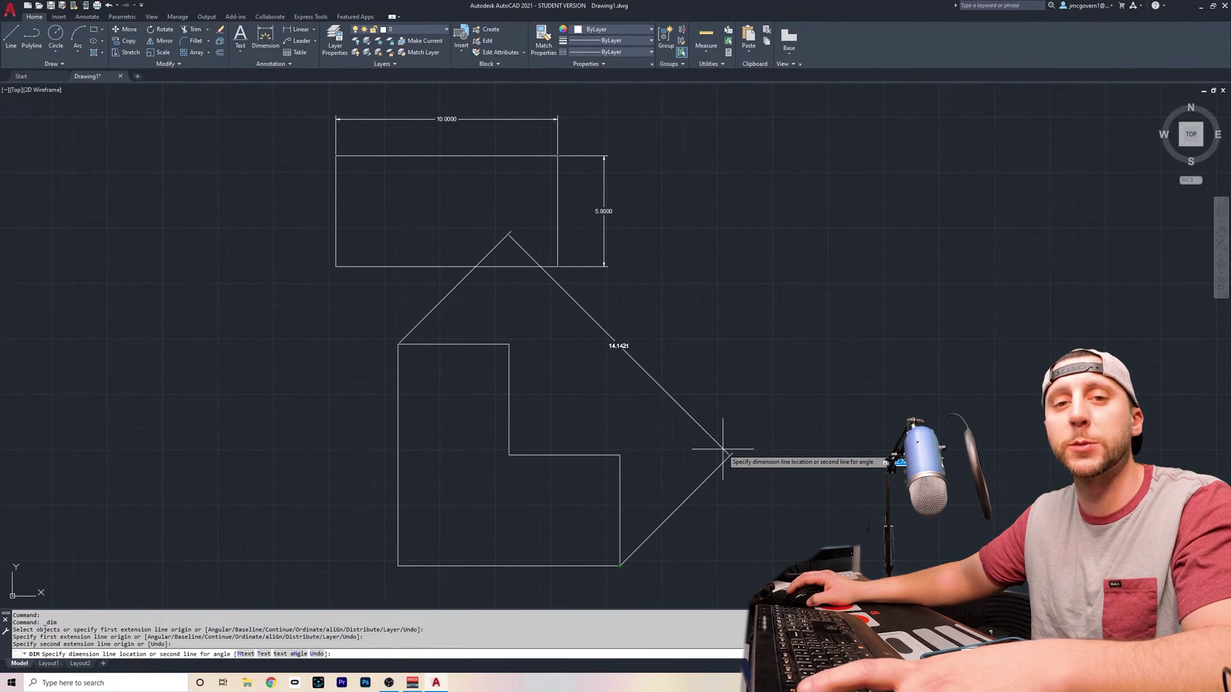
{"action": "key", "text": "Escape"}
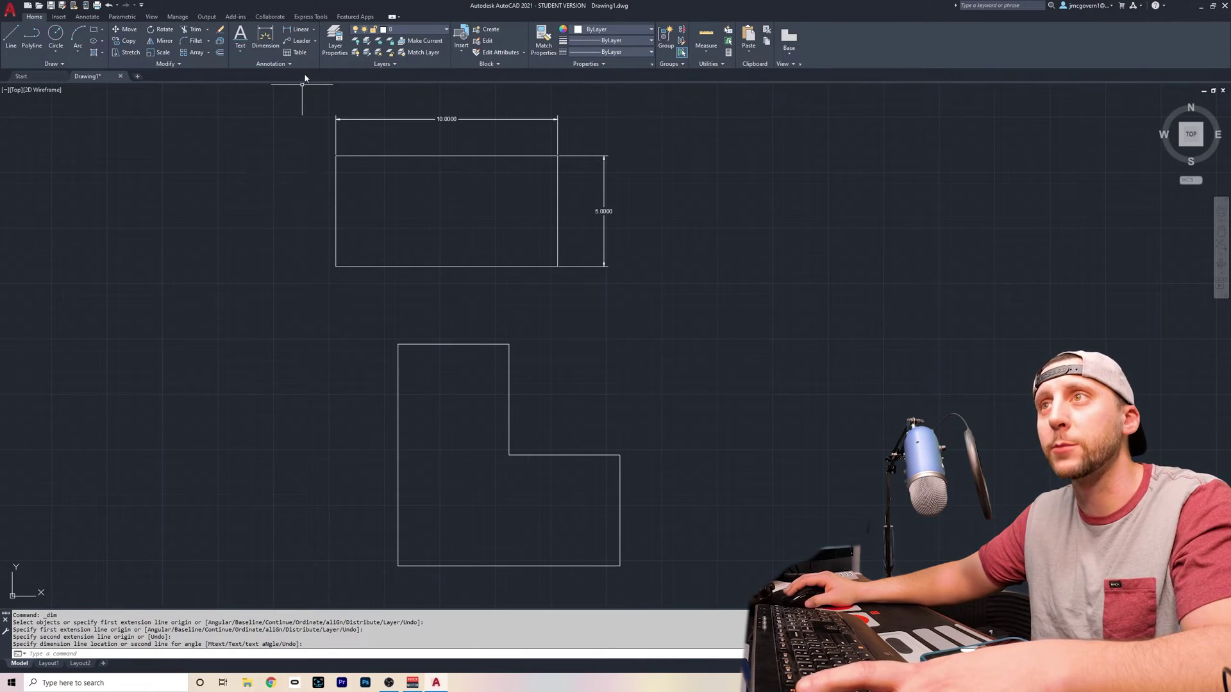
Step: Start a linear dimension between the L-shape's corners, cancel it unplaced, and zoom with the wheel
{"action": "left_click", "coordinate": [299, 32]}
{"action": "left_click", "coordinate": [398, 345]}
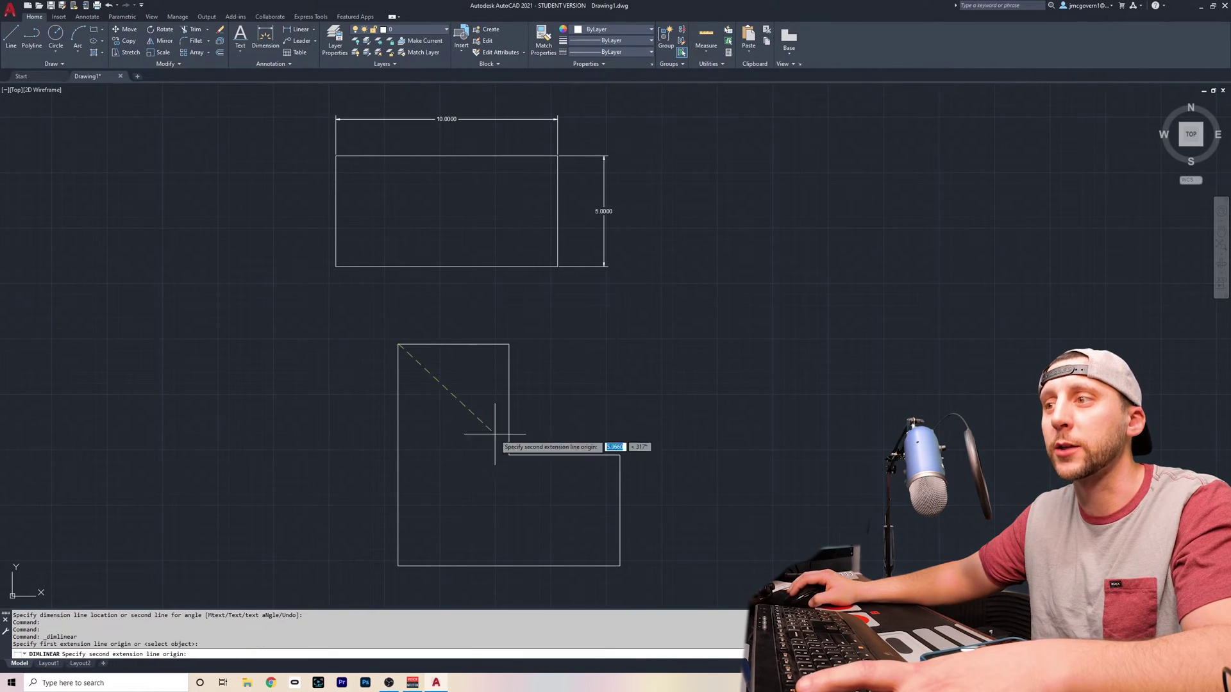
{"action": "left_click", "coordinate": [619, 566]}
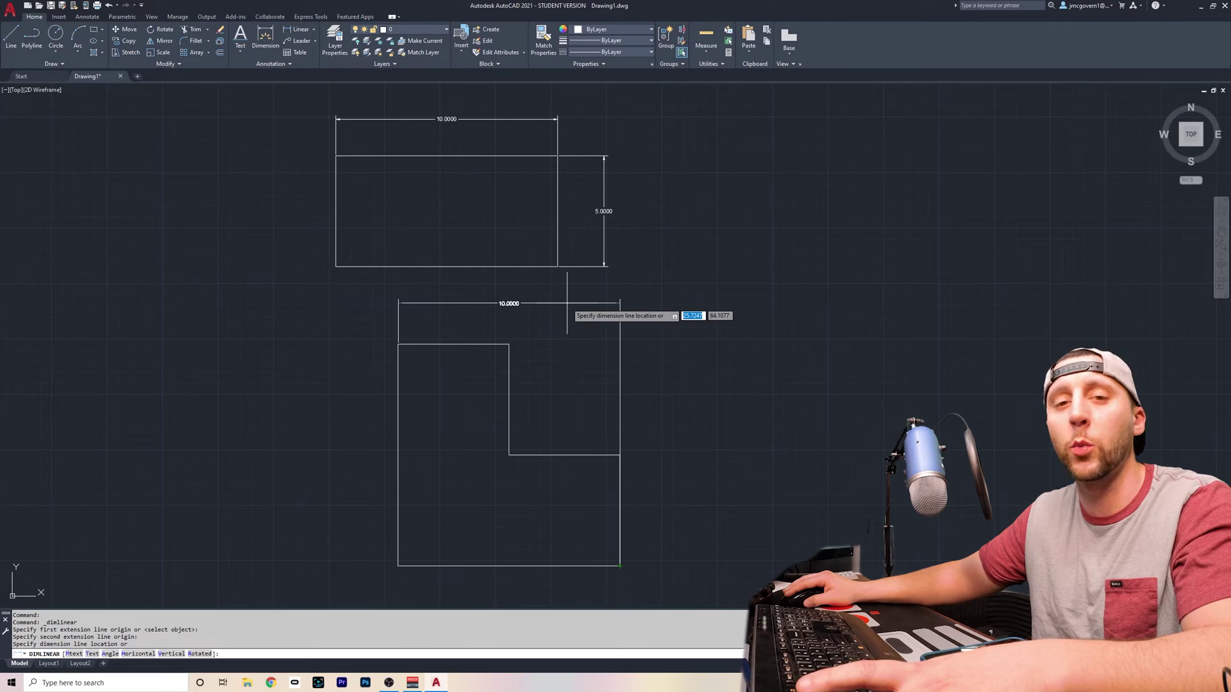
{"action": "key", "text": "Escape"}
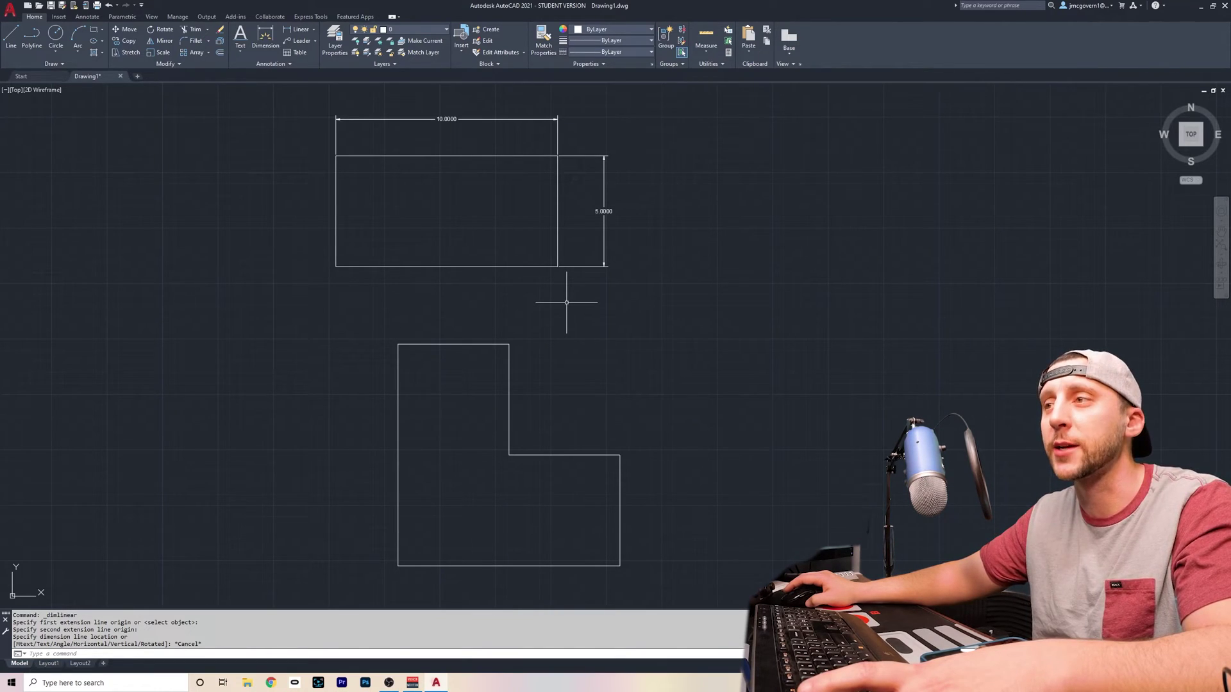
{"action": "scroll", "coordinate": [566, 303], "scroll_direction": "down", "scroll_amount": 2}
{"action": "scroll", "coordinate": [486, 220], "scroll_direction": "up", "scroll_amount": 2}
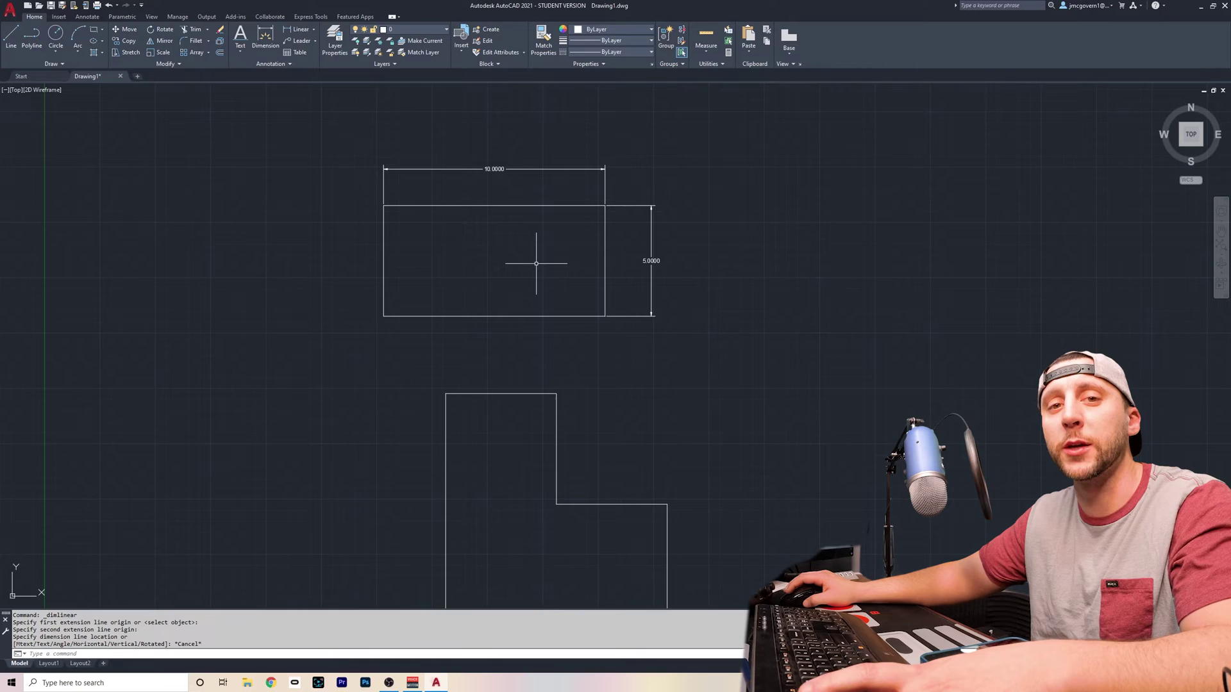
Step: Change the rectangle's colour to red from the Properties colour list
{"action": "left_click", "coordinate": [520, 206]}
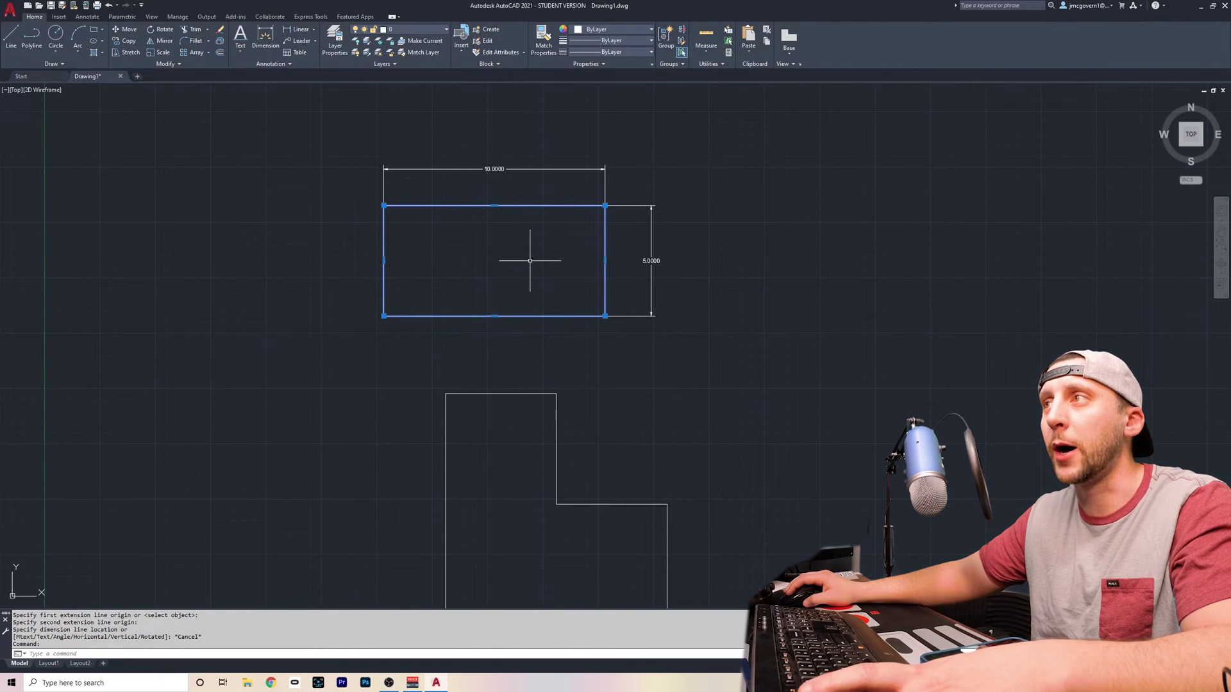
{"action": "left_click", "coordinate": [593, 29]}
{"action": "left_click", "coordinate": [604, 77]}
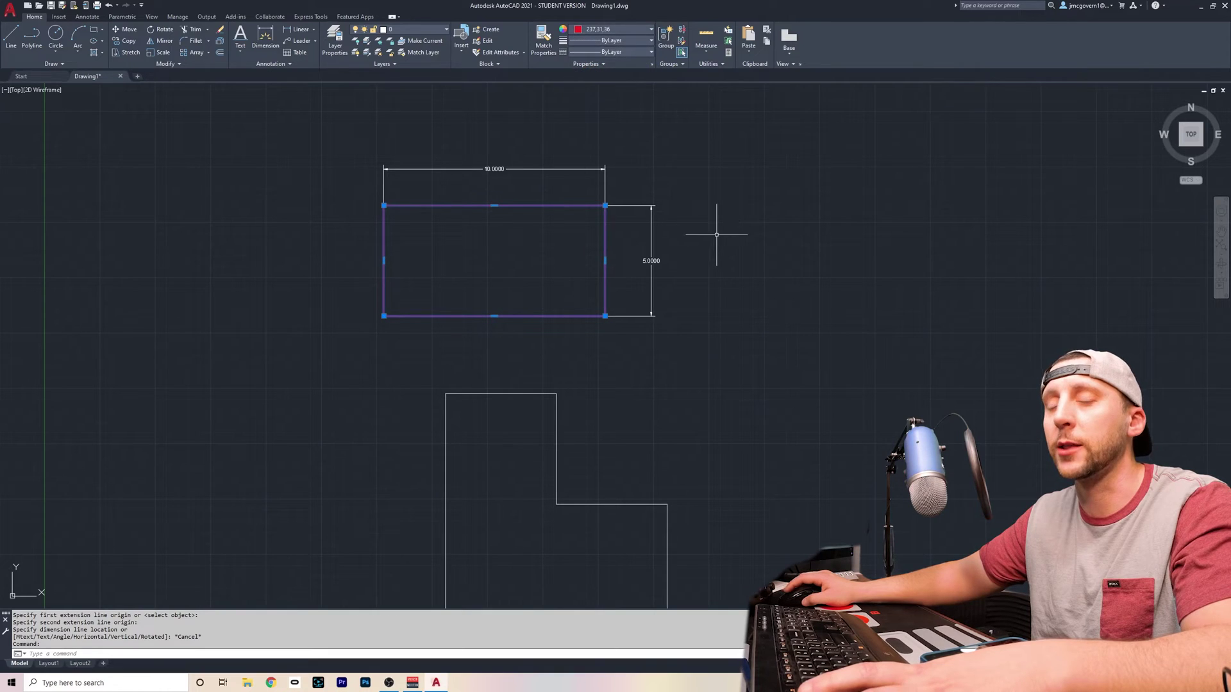
{"action": "key", "text": "Escape"}
Step: Give the rectangle a 1.00 mm lineweight
{"action": "left_click", "coordinate": [565, 205]}
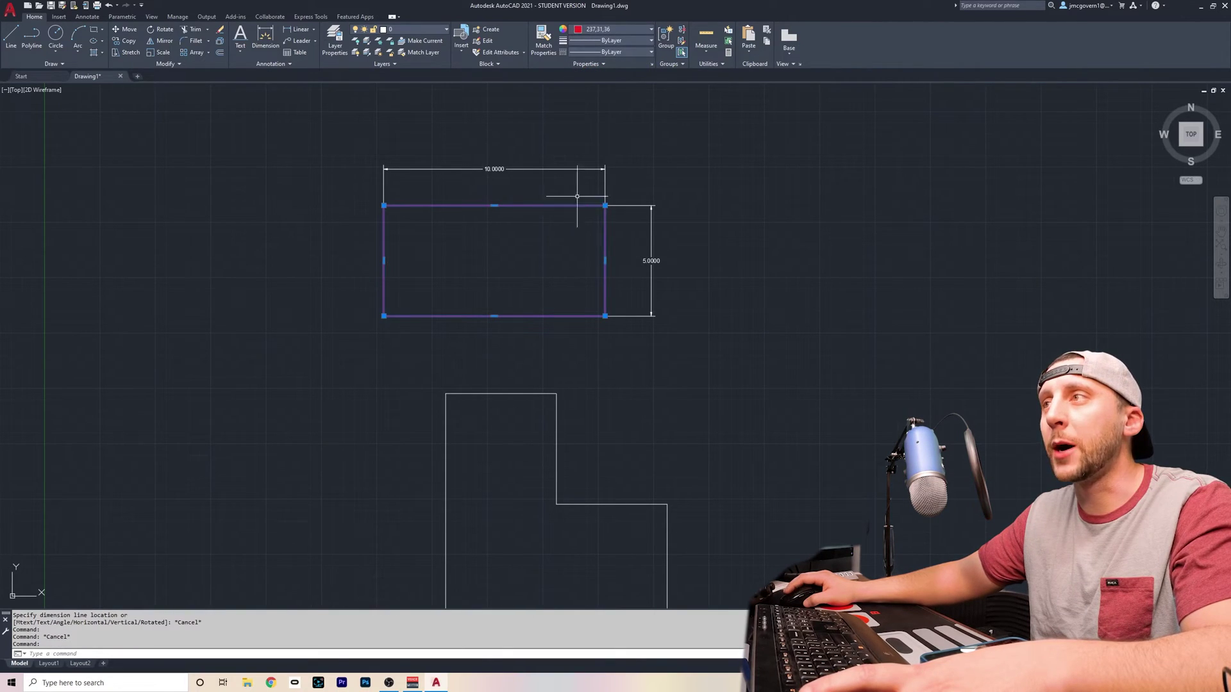
{"action": "left_click", "coordinate": [593, 41]}
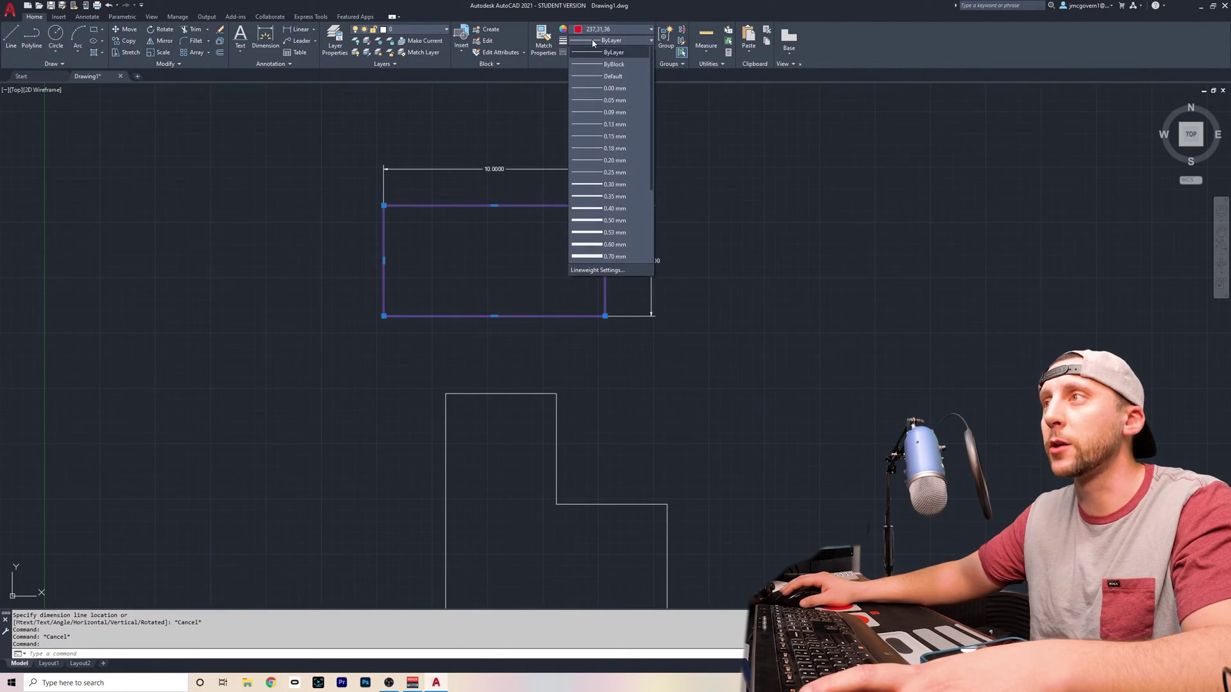
{"action": "scroll", "coordinate": [622, 196], "scroll_direction": "down", "scroll_amount": 1}
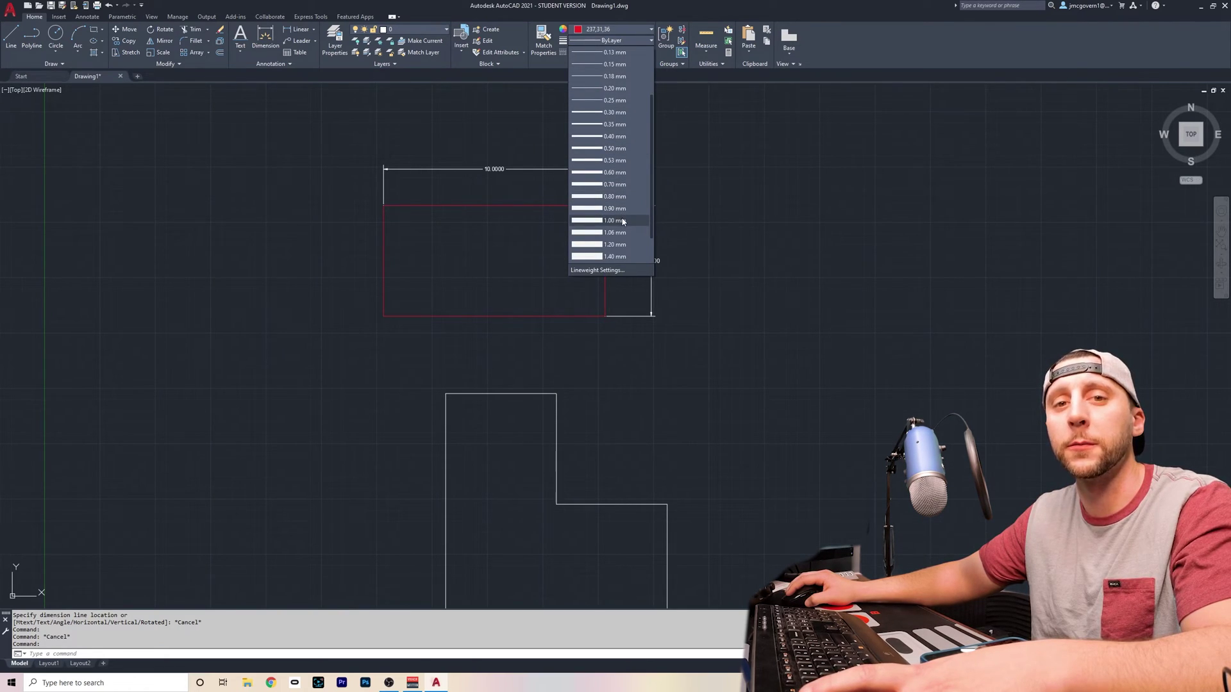
{"action": "left_click", "coordinate": [623, 221]}
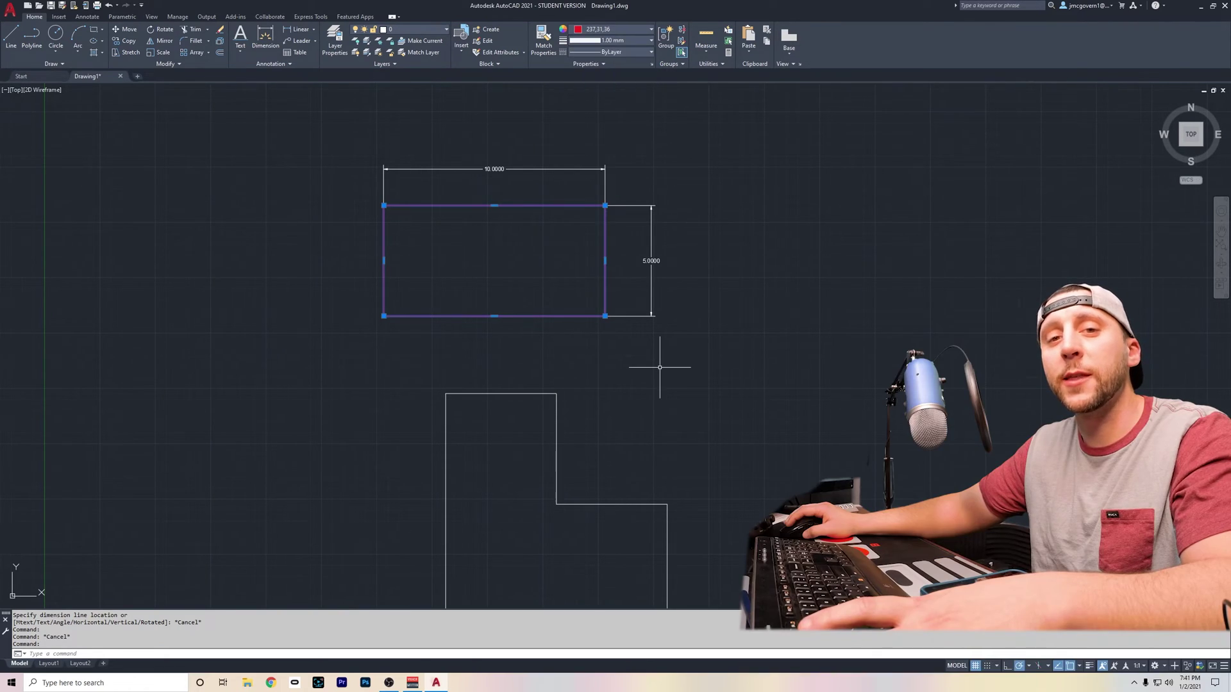
Step: Turn on lineweight display, toggle the grid off and on with F7, and reselect the rectangle
{"action": "left_click", "coordinate": [1091, 666]}
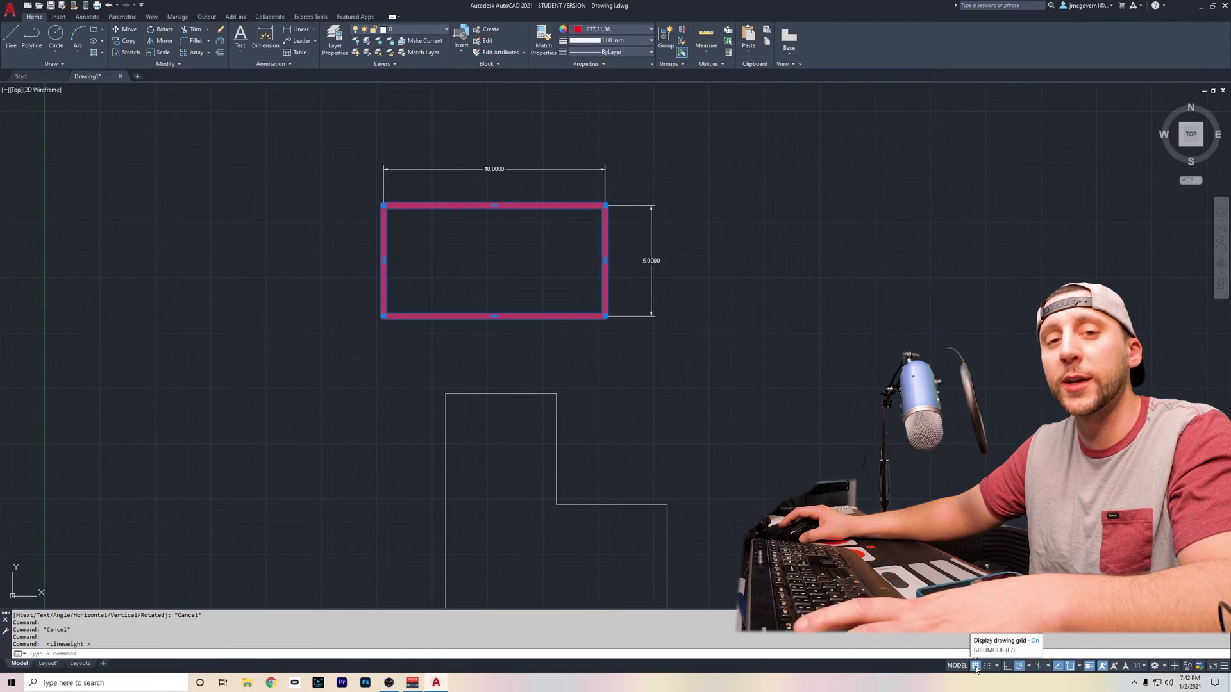
{"action": "key", "text": "F7"}
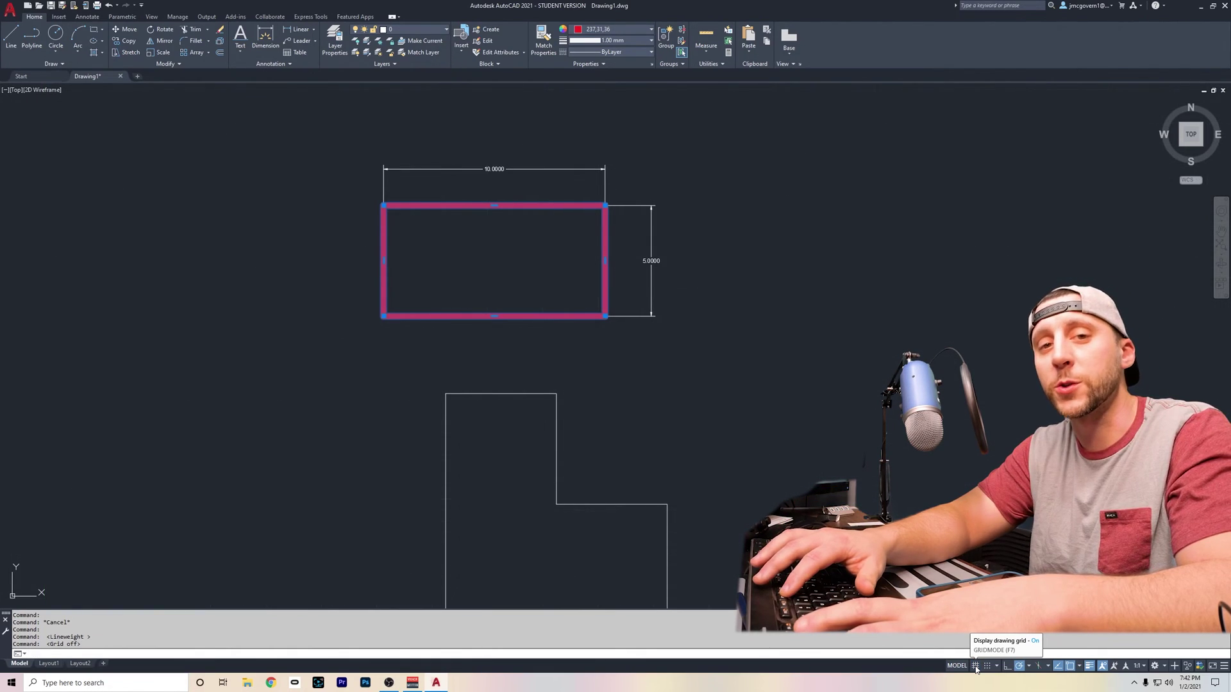
{"action": "key", "text": "F7"}
{"action": "key", "text": "Escape"}
{"action": "middle_click_drag", "start_coordinate": [714, 431], "coordinate": [709, 385]}
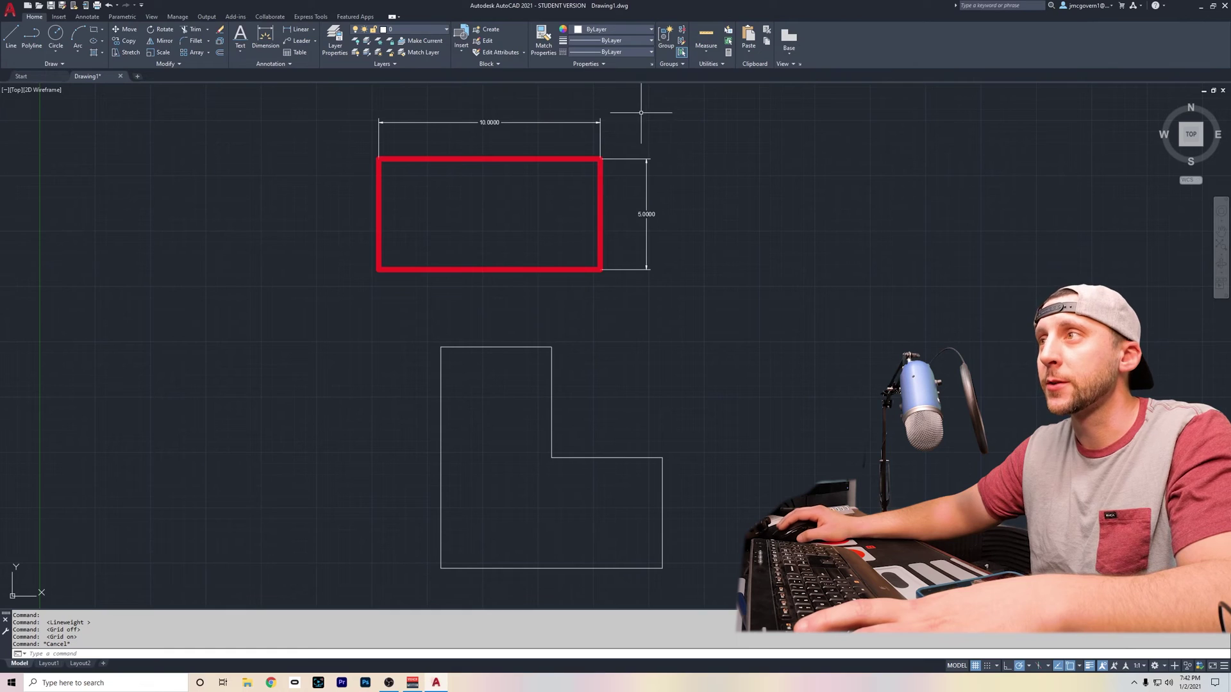
{"action": "left_click", "coordinate": [577, 159]}
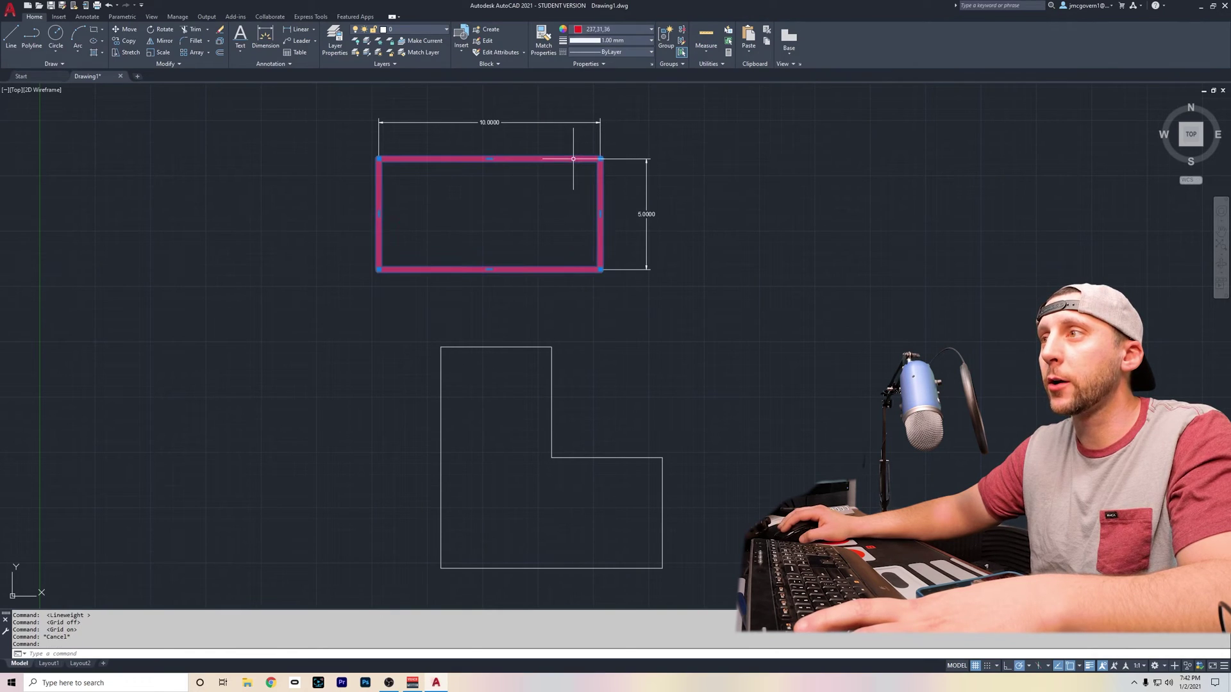
Step: Load the CENTER linetype through the Linetype Manager
{"action": "left_click", "coordinate": [609, 52]}
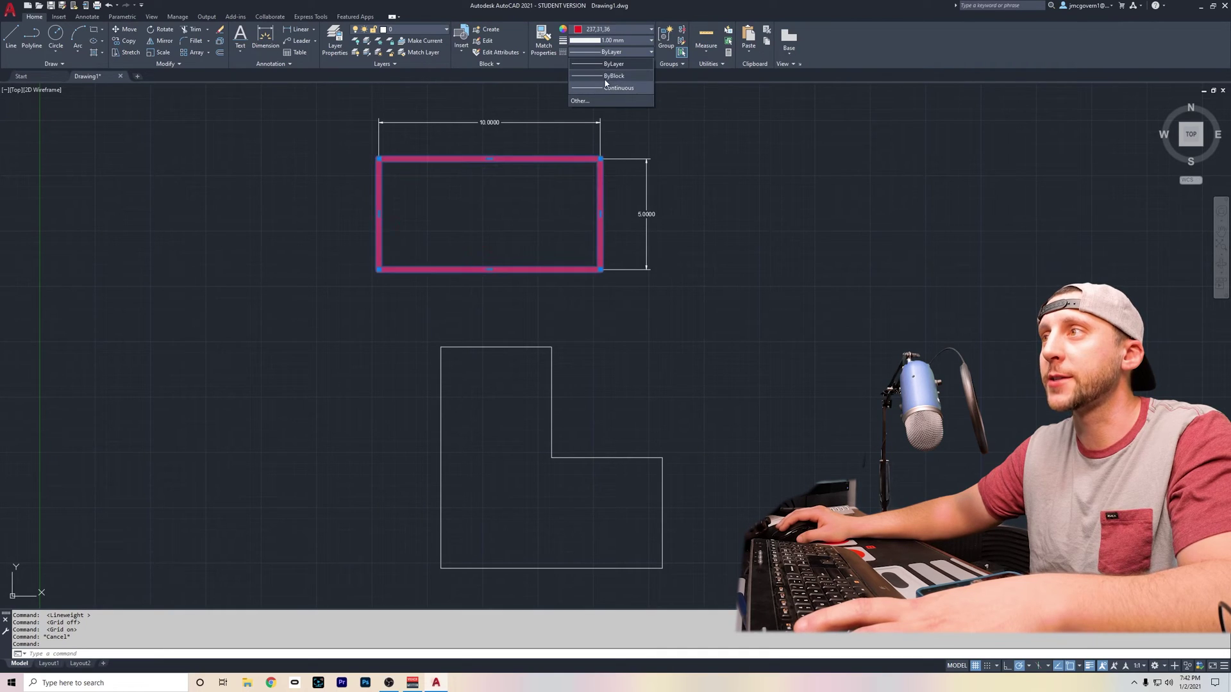
{"action": "left_click", "coordinate": [590, 100]}
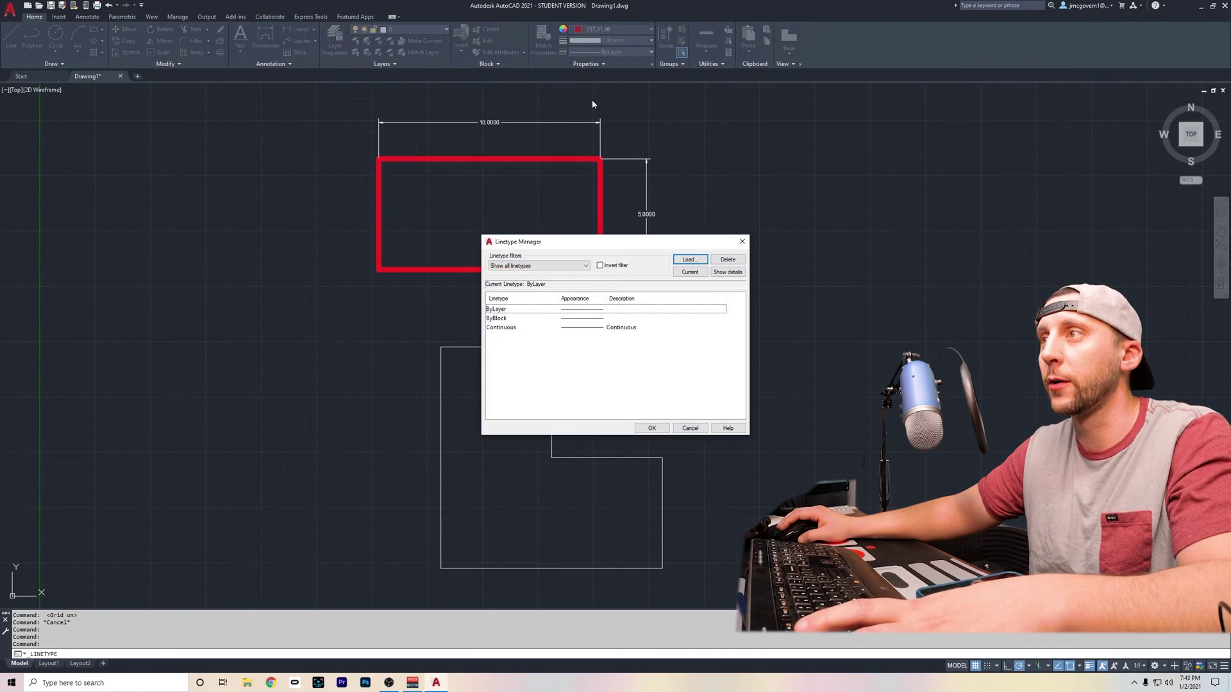
{"action": "left_click", "coordinate": [690, 259]}
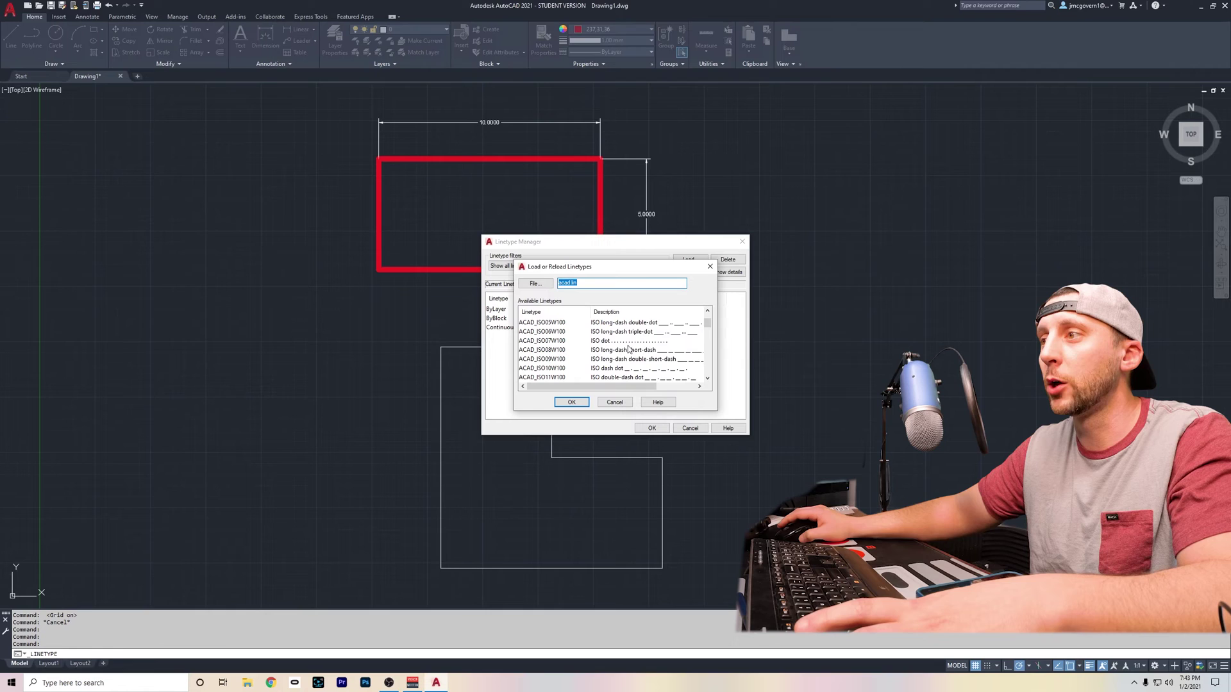
{"action": "scroll", "coordinate": [669, 363], "scroll_direction": "down", "scroll_amount": 4}
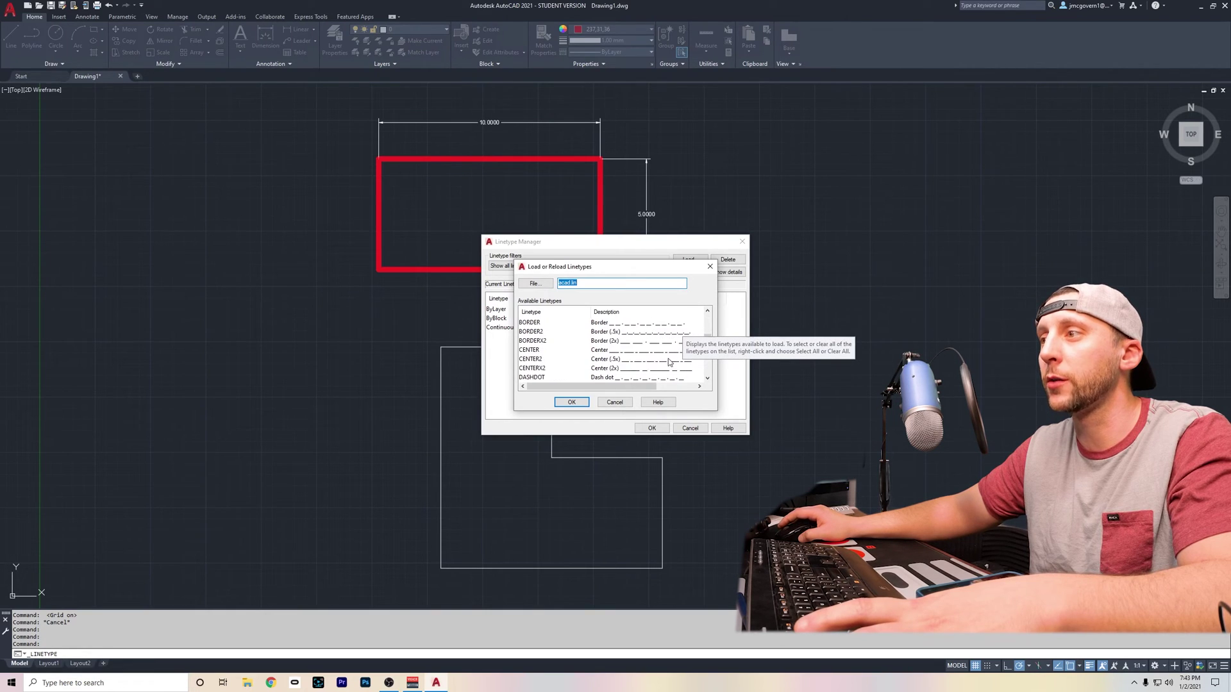
{"action": "scroll", "coordinate": [669, 363], "scroll_direction": "down", "scroll_amount": 1}
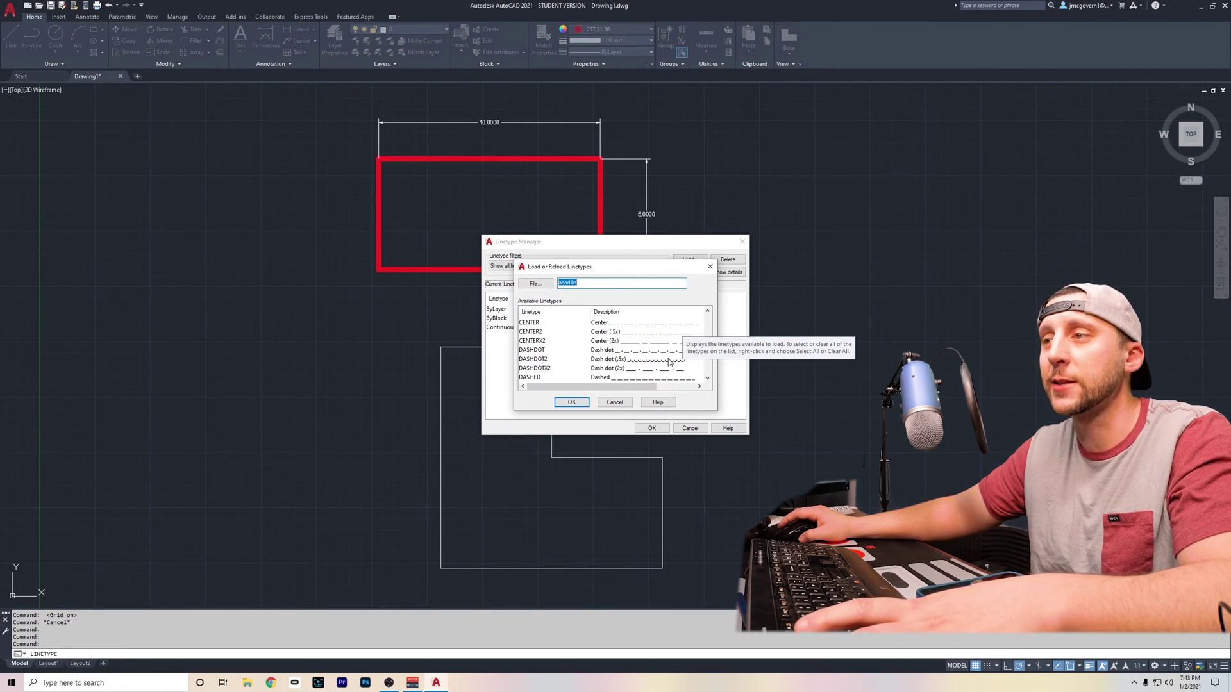
{"action": "left_click", "coordinate": [529, 323]}
{"action": "left_click", "coordinate": [585, 403]}
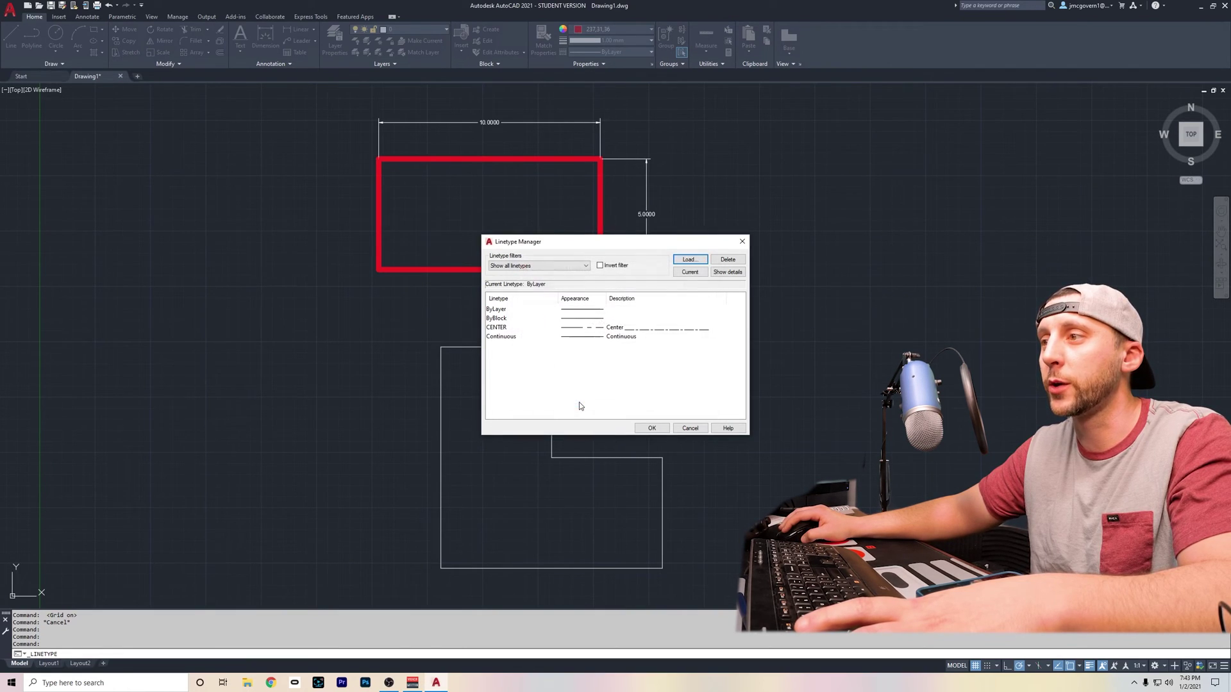
{"action": "left_click", "coordinate": [652, 429]}
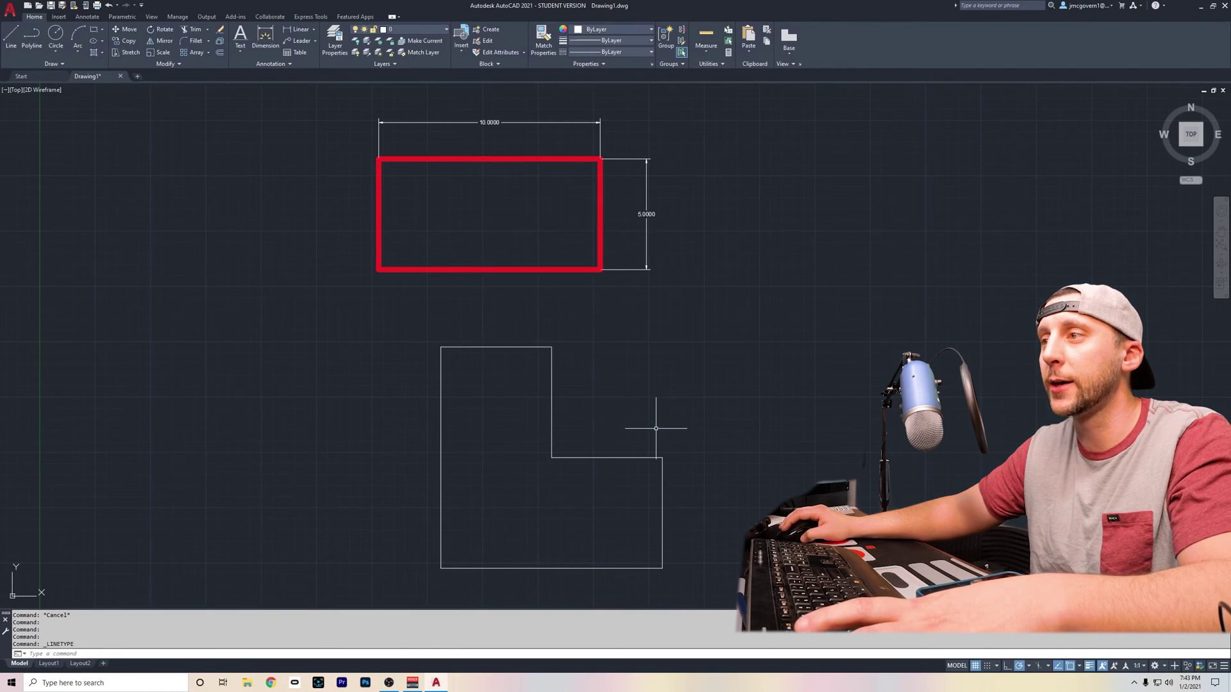
Step: Apply the CENTER linetype to the red rectangle
{"action": "left_click", "coordinate": [600, 235]}
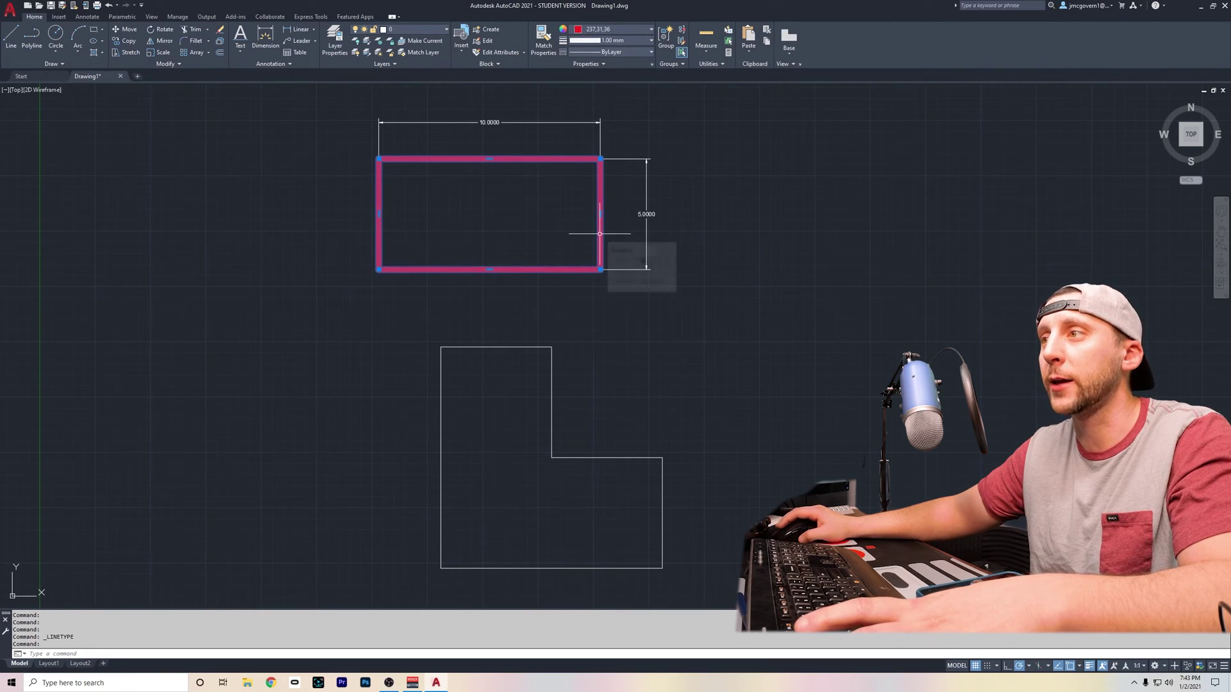
{"action": "left_click", "coordinate": [602, 52]}
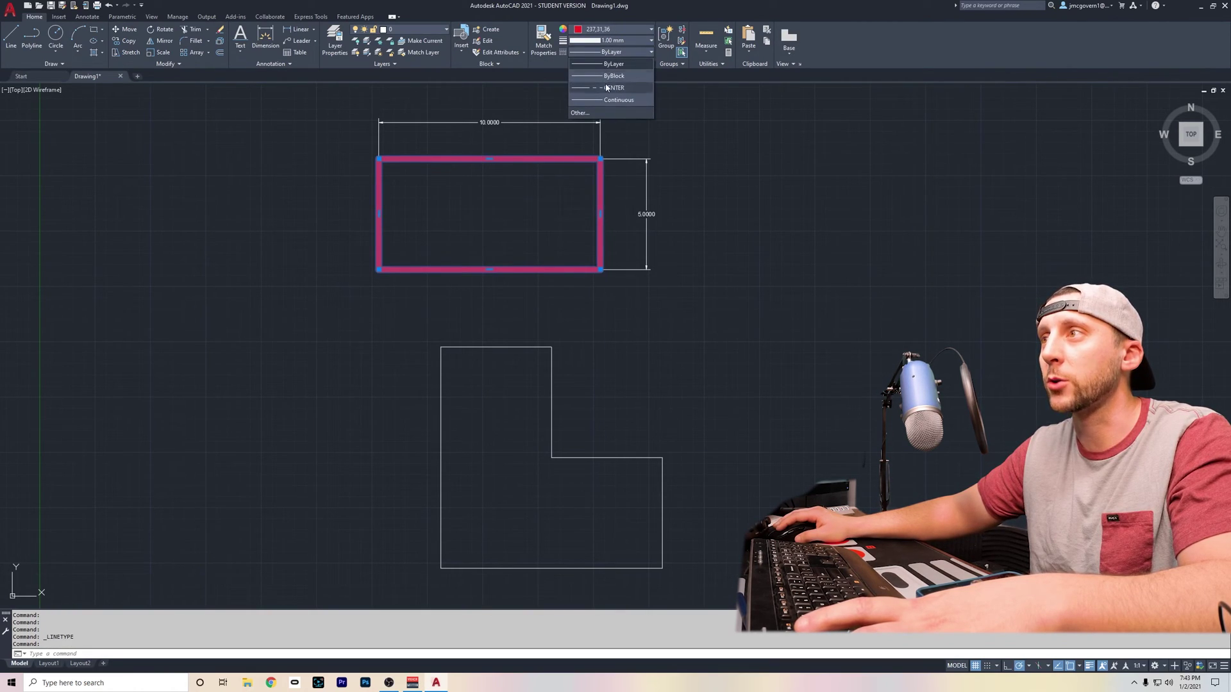
{"action": "left_click", "coordinate": [609, 86]}
{"action": "key", "text": "Escape"}
{"action": "scroll", "coordinate": [539, 248], "scroll_direction": "up", "scroll_amount": 4}
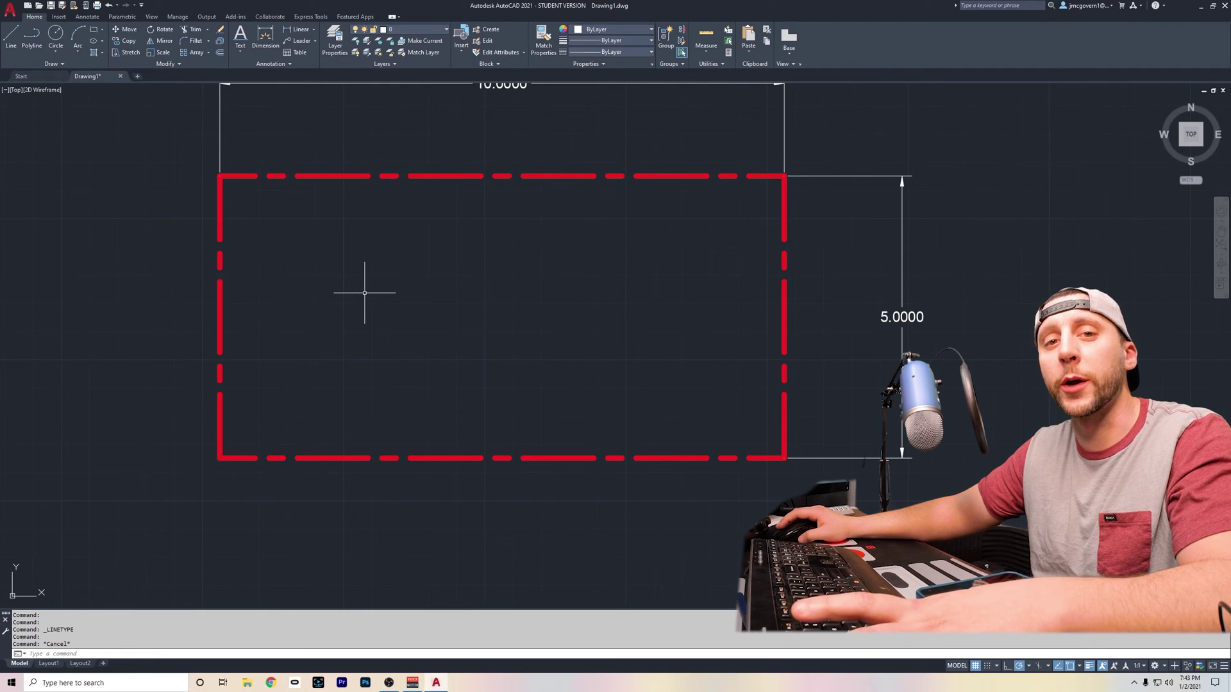
Step: Undo the rectangle's linetype, lineweight and colour plus the circle, then redo to restore the circle
{"action": "left_click", "coordinate": [110, 7]}
{"action": "left_click", "coordinate": [109, 7]}
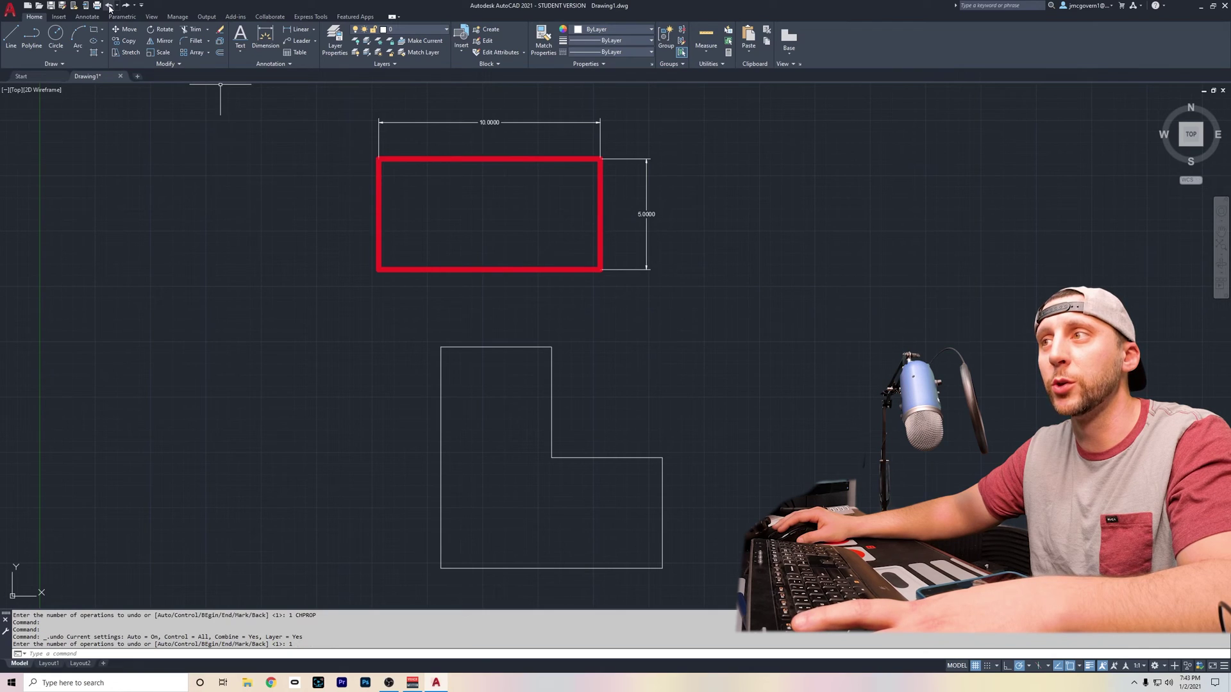
{"action": "key", "text": "ctrl+z"}
{"action": "key", "text": "ctrl+z"}
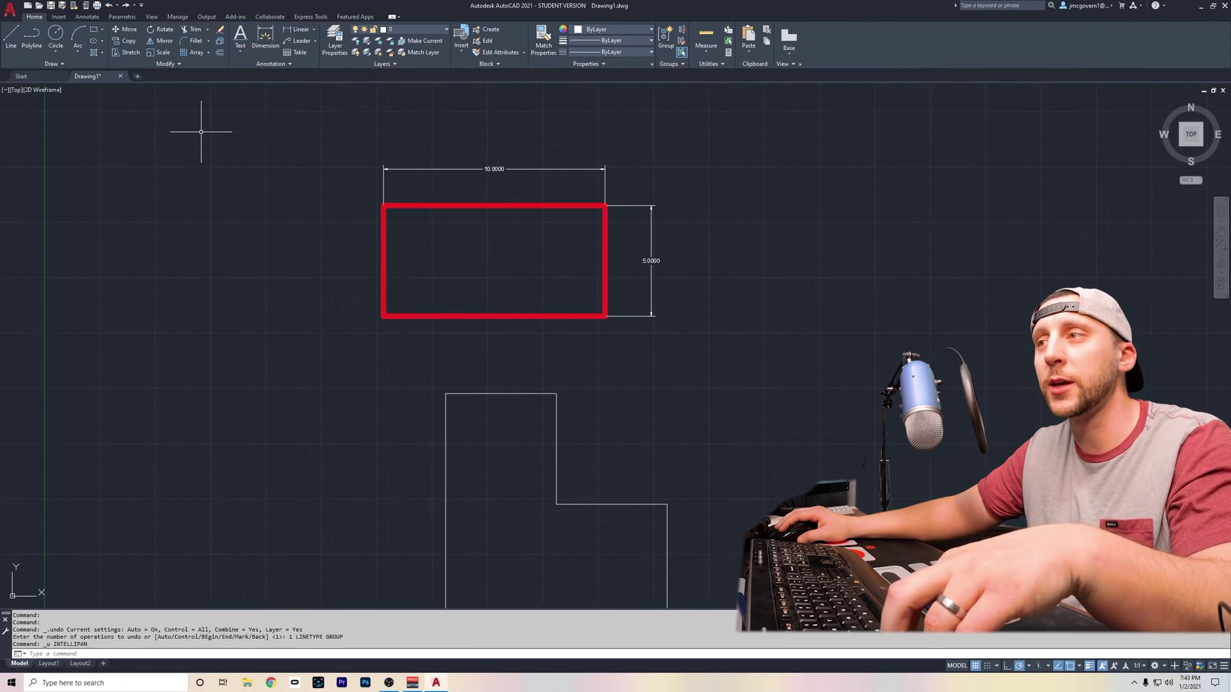
{"action": "key", "text": "ctrl+z"}
{"action": "key", "text": "ctrl+z"}
{"action": "key", "text": "ctrl+z"}
{"action": "key", "text": "ctrl+z"}
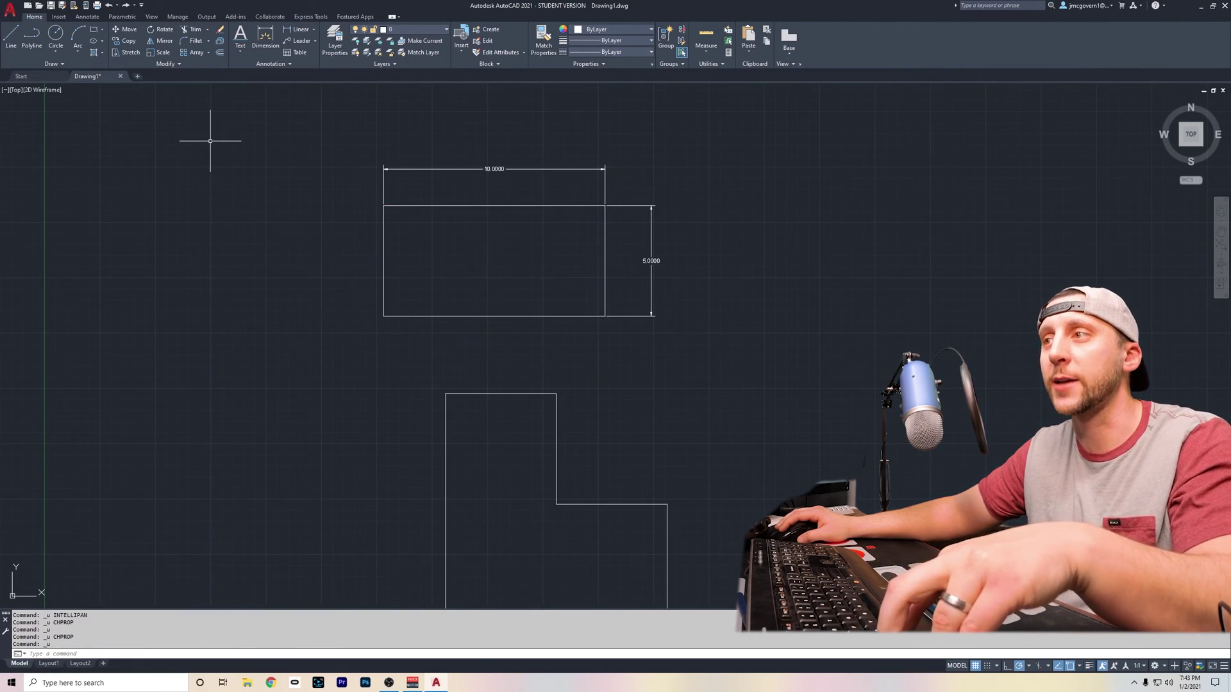
{"action": "key", "text": "ctrl+z"}
{"action": "key", "text": "ctrl+z"}
{"action": "key", "text": "ctrl+z"}
{"action": "key", "text": "ctrl+z"}
{"action": "key", "text": "ctrl+z"}
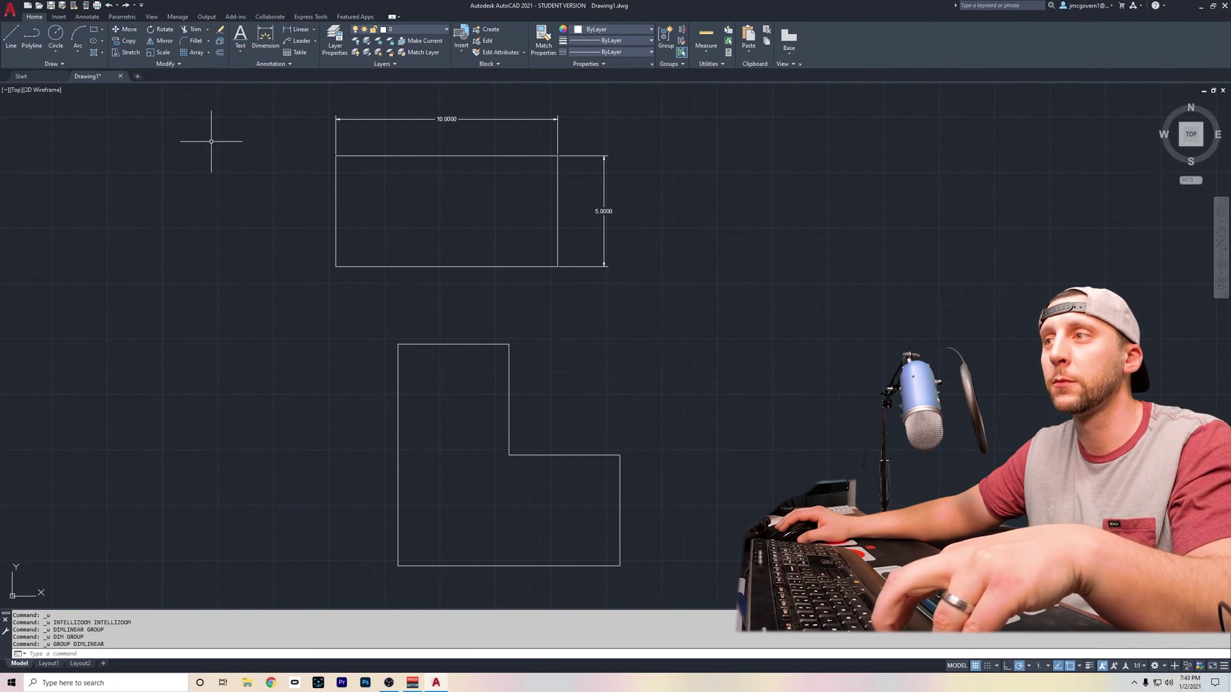
{"action": "key", "text": "ctrl+z"}
{"action": "key", "text": "ctrl+z"}
{"action": "key", "text": "ctrl+z"}
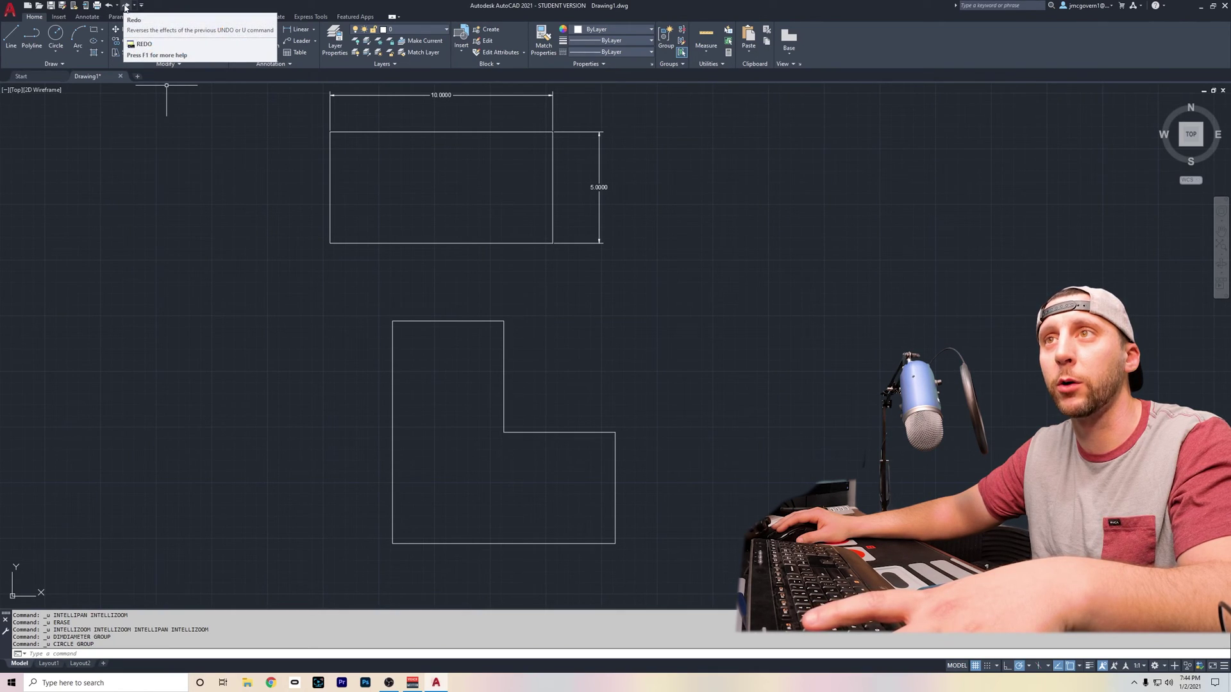
{"action": "type", "text": "O"}
{"action": "key", "text": "Return"}
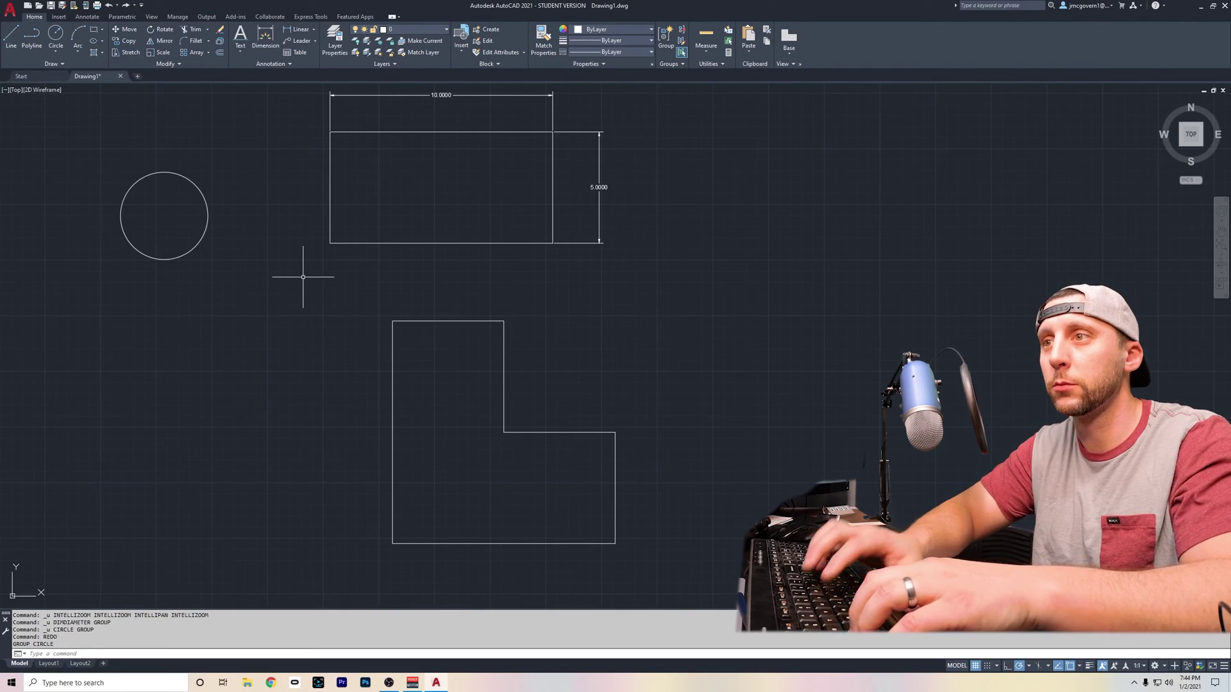